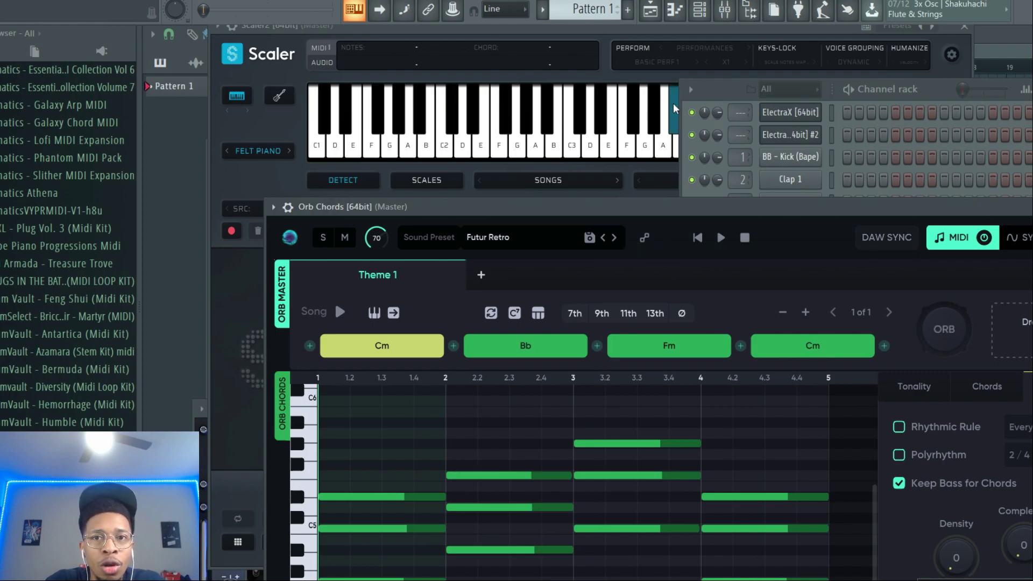
# - Bring Scaler 2 to the front and load the Revenge (Bbm or Ebm) user chord set from the Prisms Dark Voids collection
pyautogui.click(609, 28)
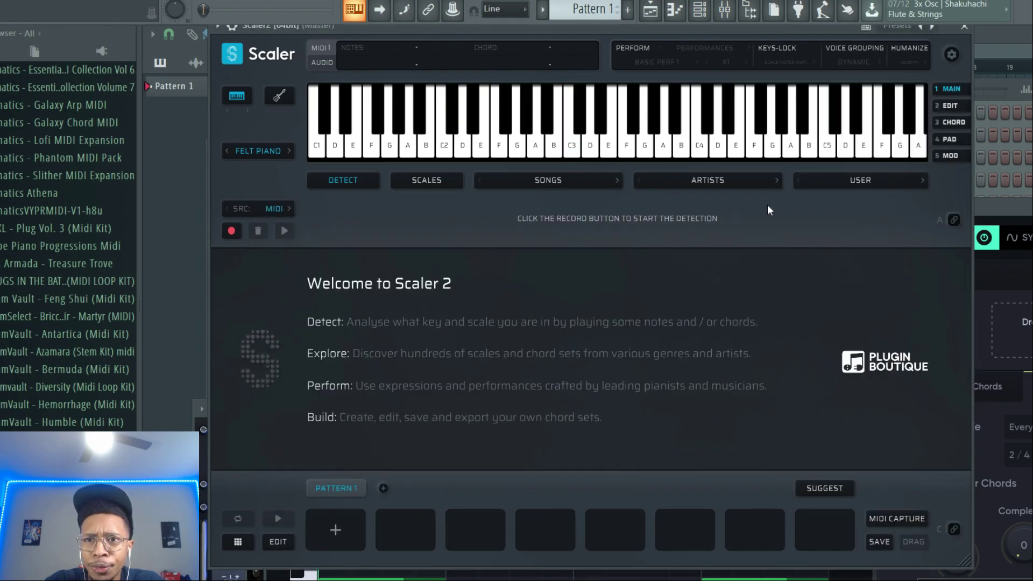
pyautogui.click(897, 180)
pyautogui.moveTo(891, 312)
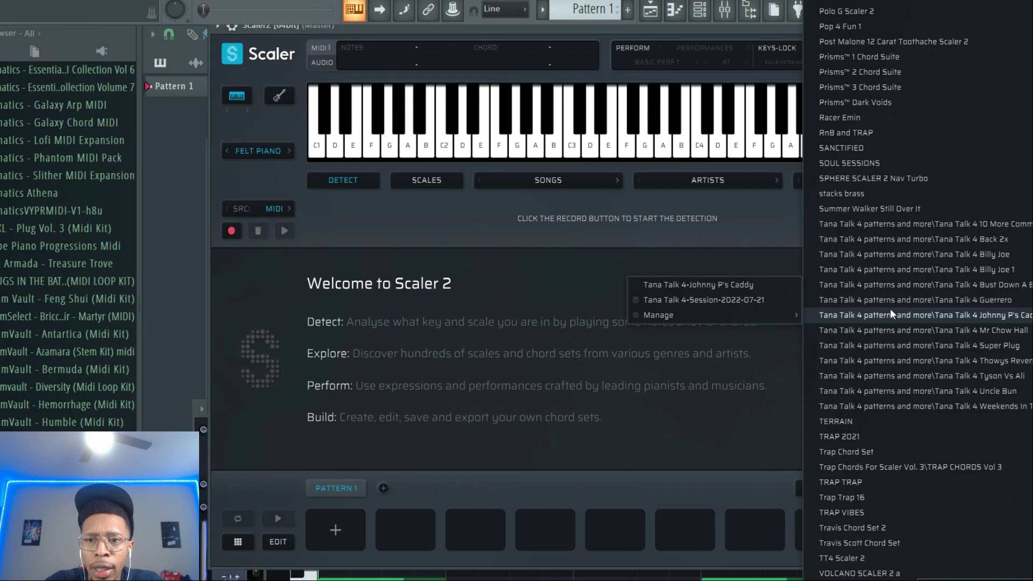
pyautogui.moveTo(893, 89)
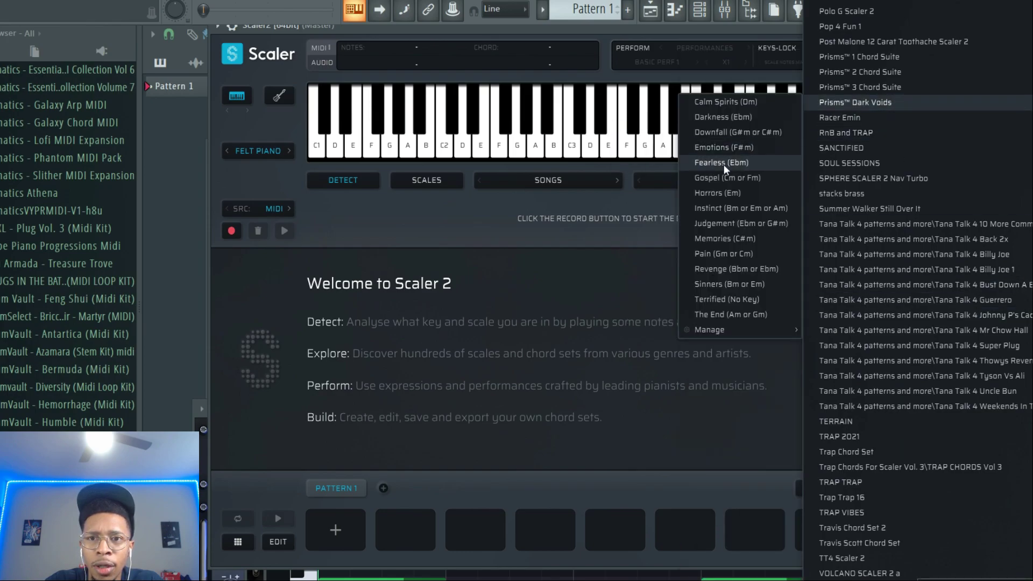
pyautogui.click(713, 269)
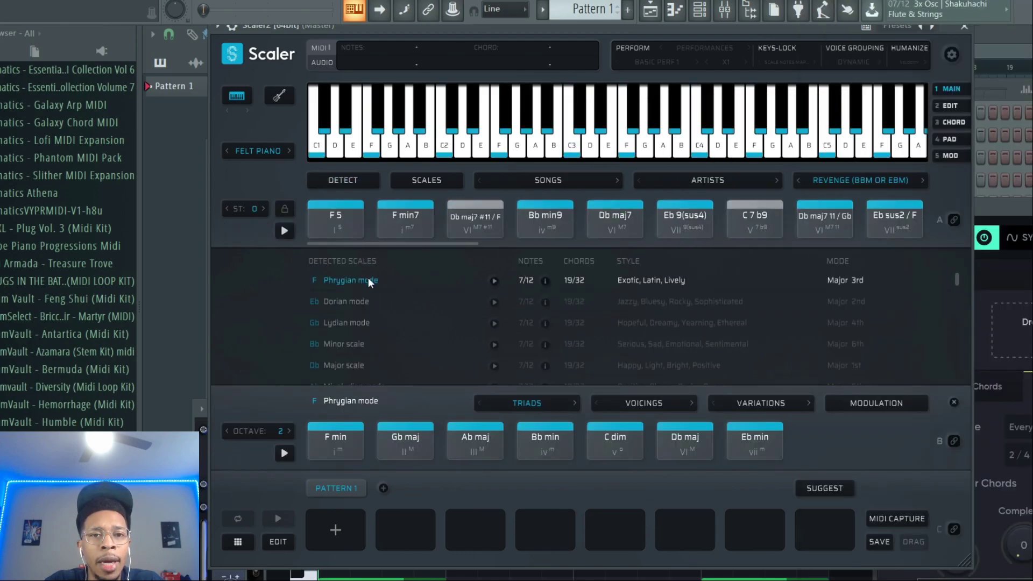
# - Choose the Bb Minor scale from the detected scales
pyautogui.click(345, 345)
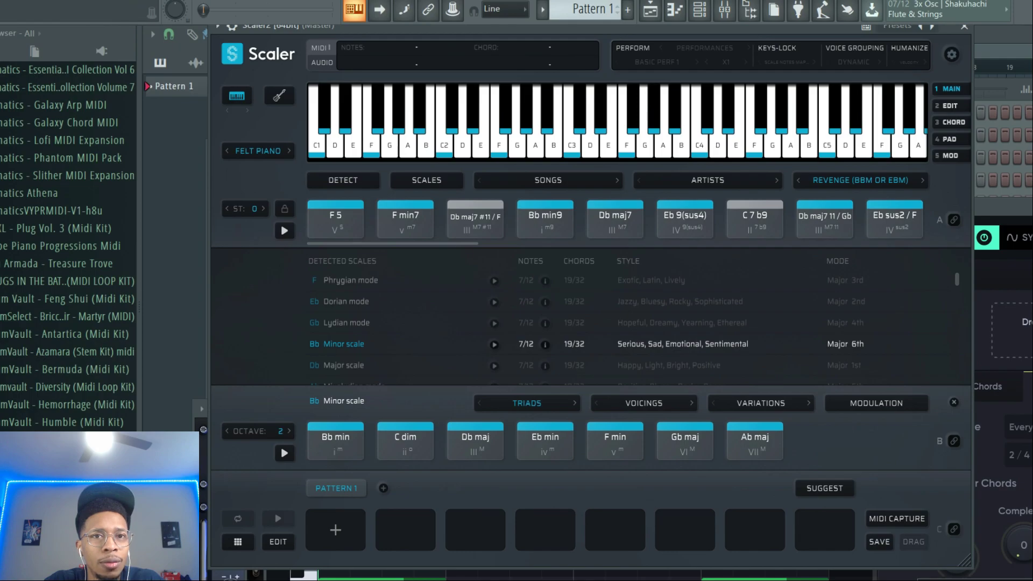
pyautogui.click(534, 322)
pyautogui.click(531, 444)
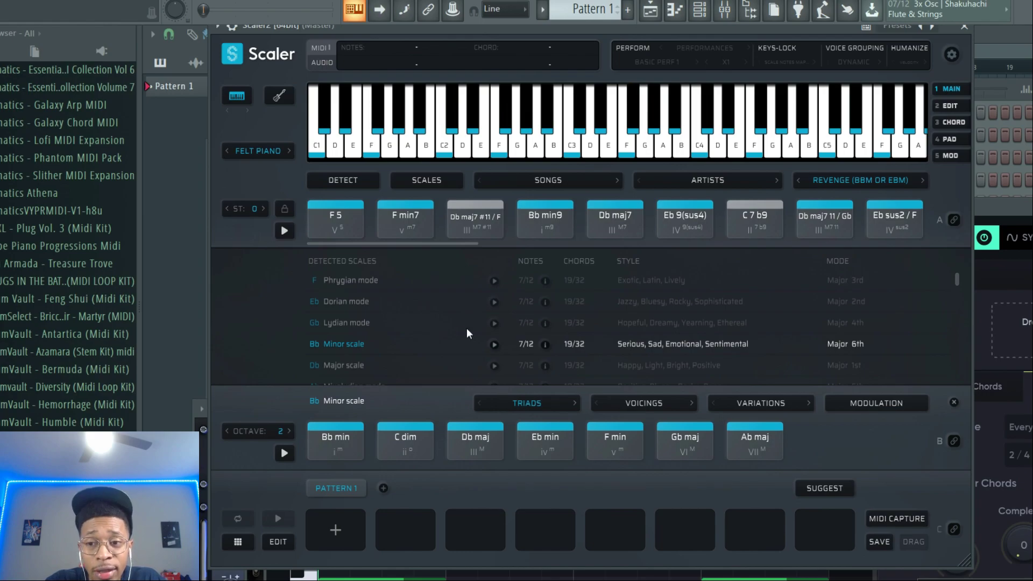
# - Place Bb min9, F 5 and F min7 in the first, third and fifth slots of Pattern 1, with rests between them
pyautogui.click(557, 218)
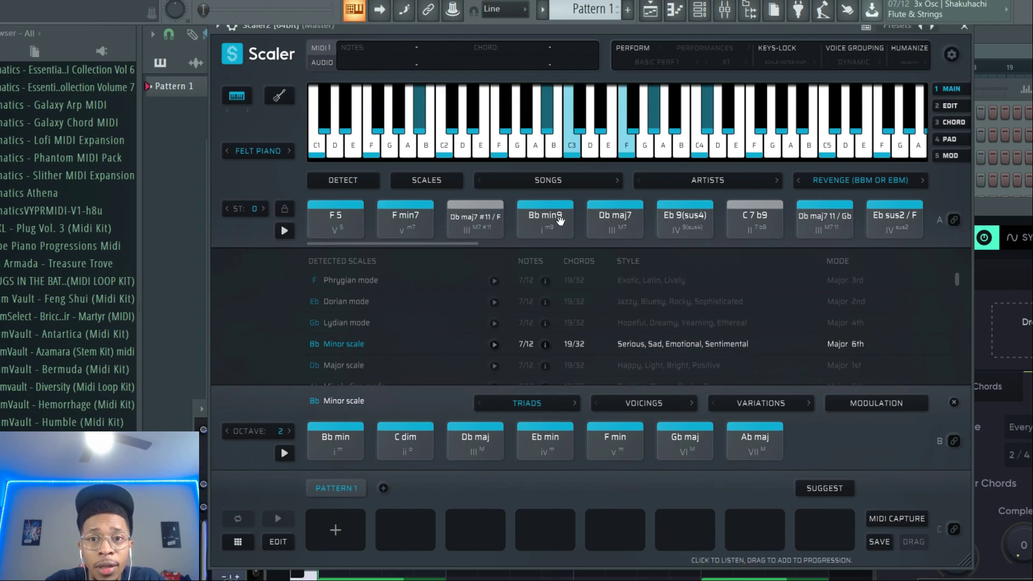
pyautogui.moveTo(560, 222); pyautogui.dragTo(336, 530)
pyautogui.click(342, 210)
pyautogui.moveTo(342, 210); pyautogui.dragTo(473, 530)
pyautogui.moveTo(406, 218); pyautogui.dragTo(608, 523)
# - Audition the Db maj7, Eb 9(sus4), Db maj7 11 / Gb and Gb maj7 #11 / Bb chords from the Revenge set
pyautogui.click(627, 223)
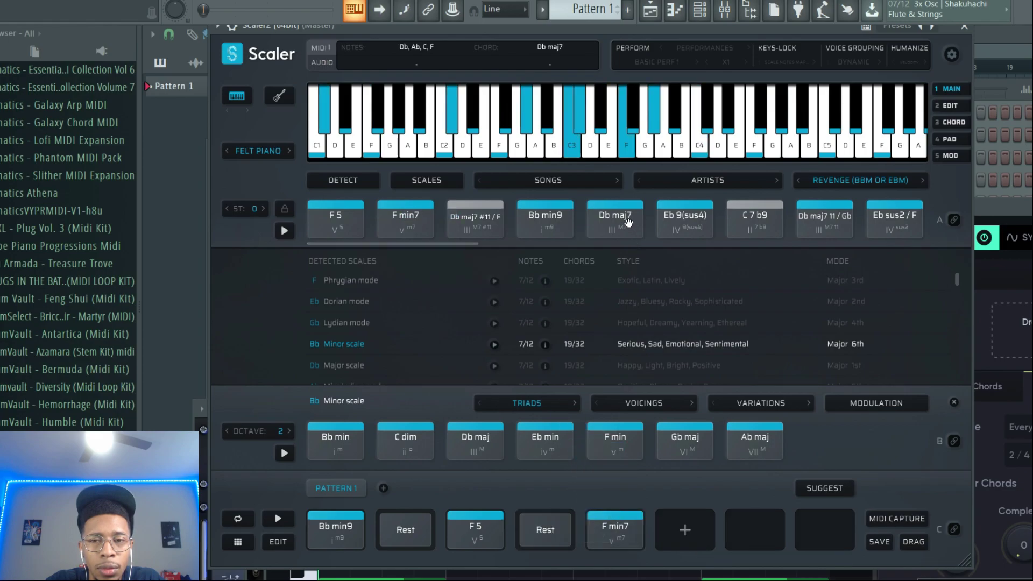
pyautogui.click(691, 224)
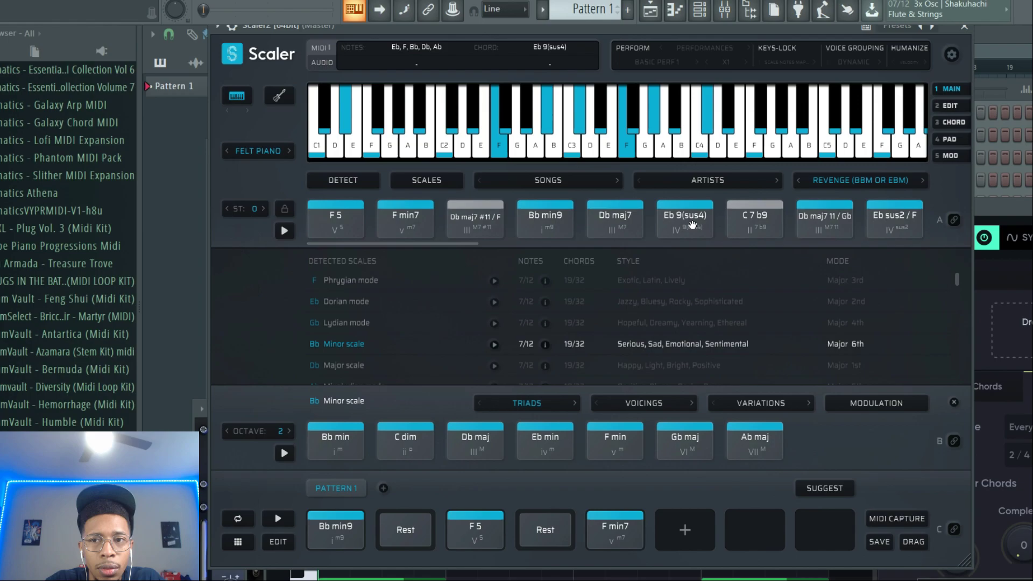
pyautogui.click(825, 222)
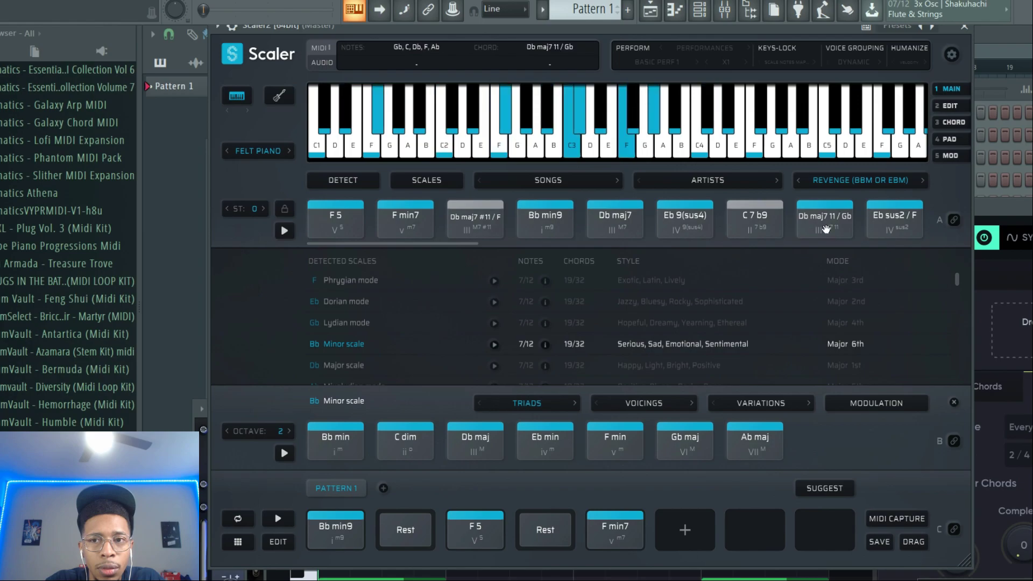
pyautogui.moveTo(470, 245); pyautogui.dragTo(541, 246)
pyautogui.click(758, 230)
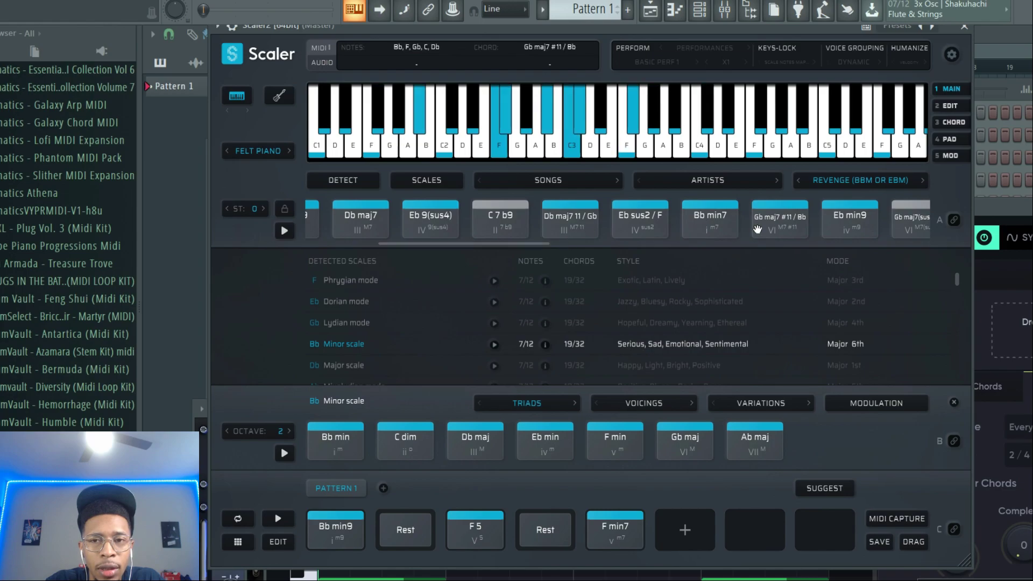
# - Play the three chords in Pattern 1 in order, followed by Gb maj7 #11 / Bb from the chord set
pyautogui.click(335, 530)
pyautogui.click(479, 530)
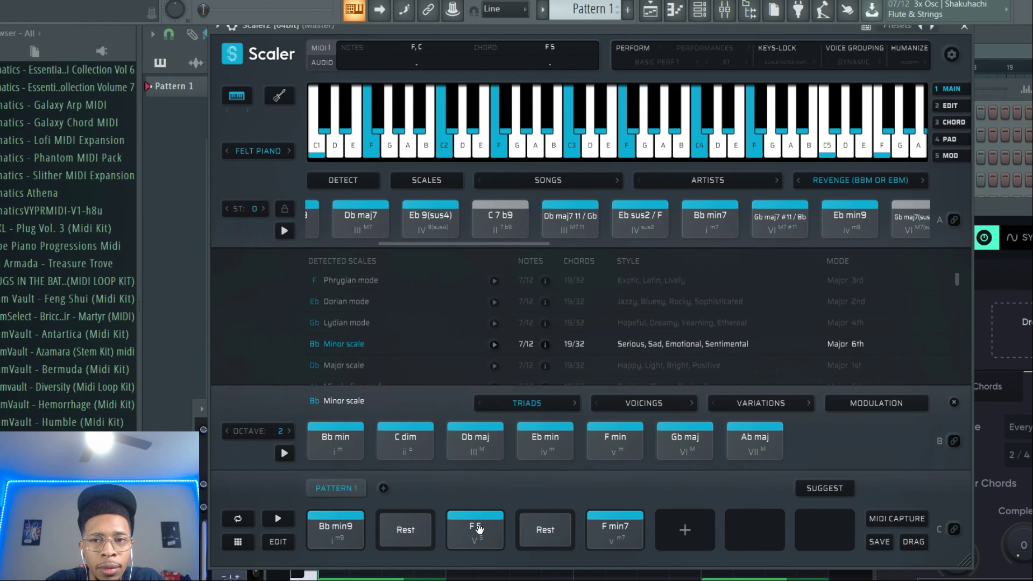
pyautogui.click(604, 538)
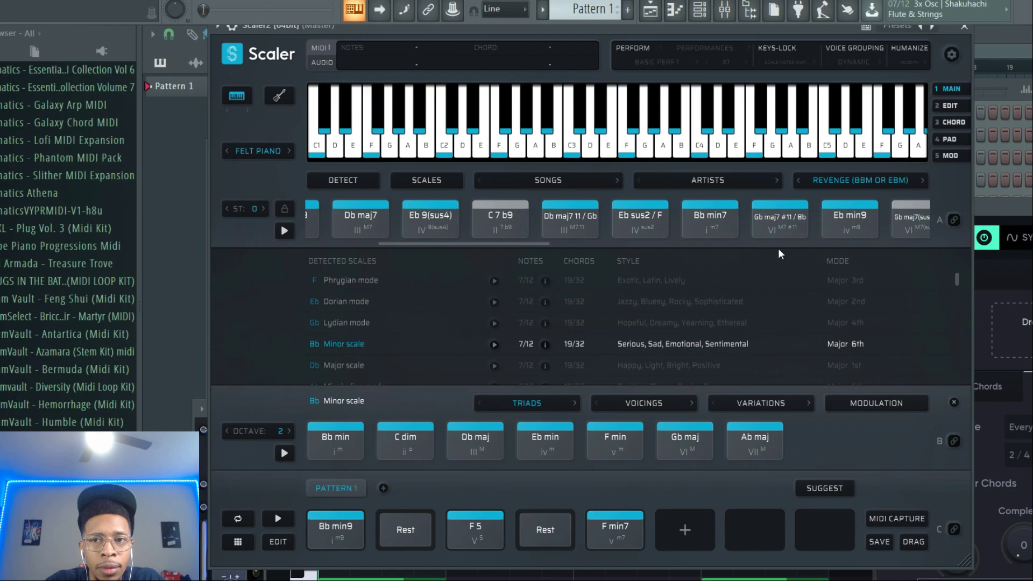
pyautogui.click(783, 218)
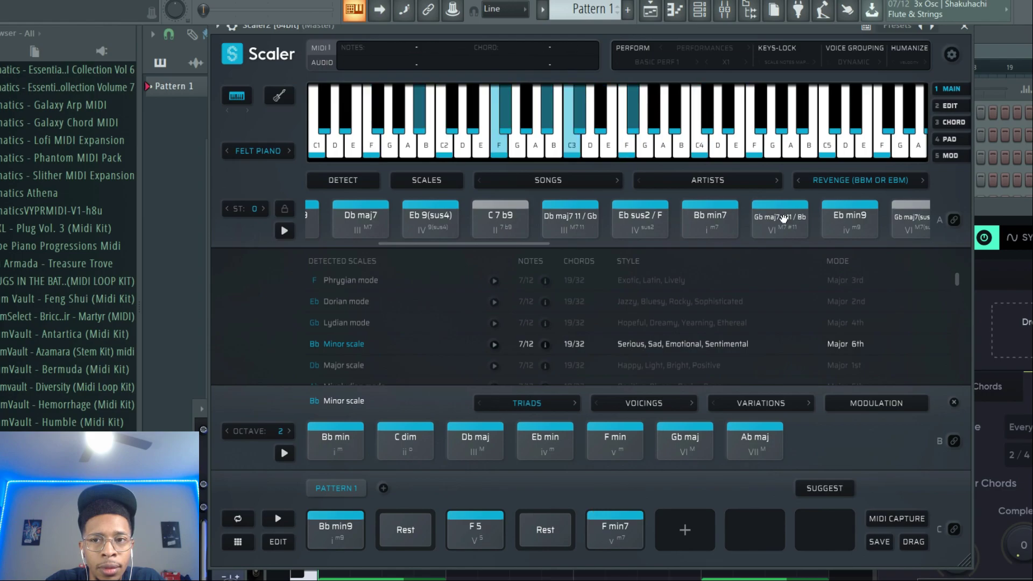
# - Replace F min7 in Pattern 1 with Eb min9, add Gb maj7 #11 / Bb in the seventh slot, and audition the progression
pyautogui.click(847, 219)
pyautogui.moveTo(844, 222); pyautogui.dragTo(618, 525)
pyautogui.click(786, 221)
pyautogui.moveTo(786, 220); pyautogui.dragTo(754, 527)
pyautogui.click(322, 526)
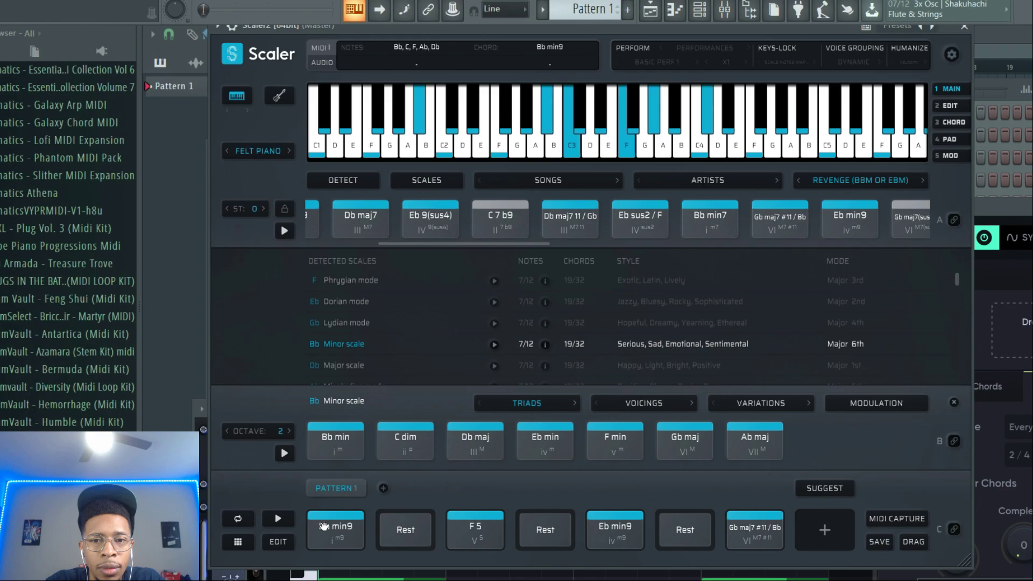
pyautogui.click(608, 540)
pyautogui.click(777, 526)
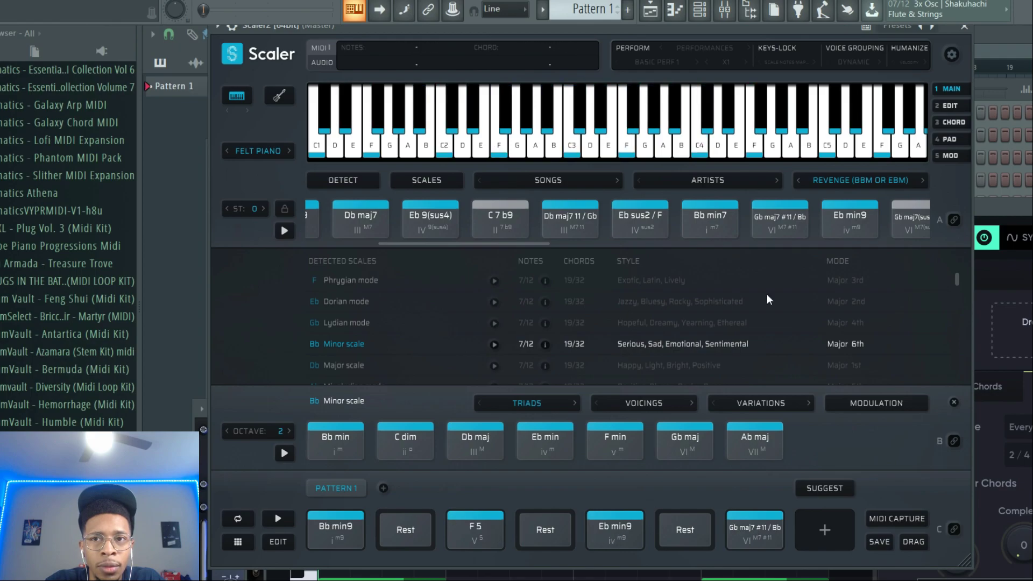
# - Uncover the channel rack and transfer Pattern 1's MIDI from Scaler onto the Scaler2 channel
pyautogui.moveTo(776, 28); pyautogui.dragTo(463, 15)
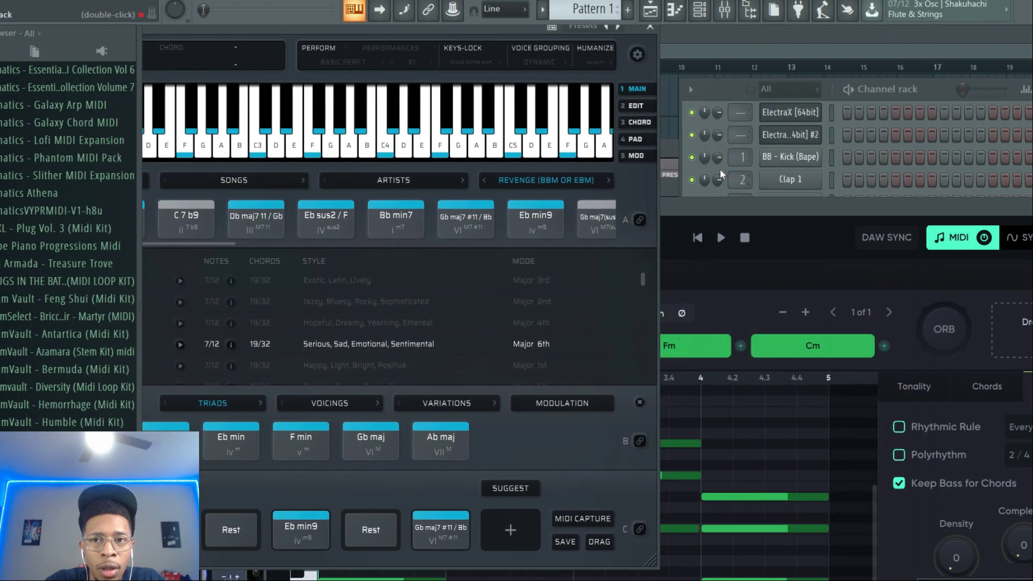
pyautogui.moveTo(744, 206); pyautogui.dragTo(826, 579)
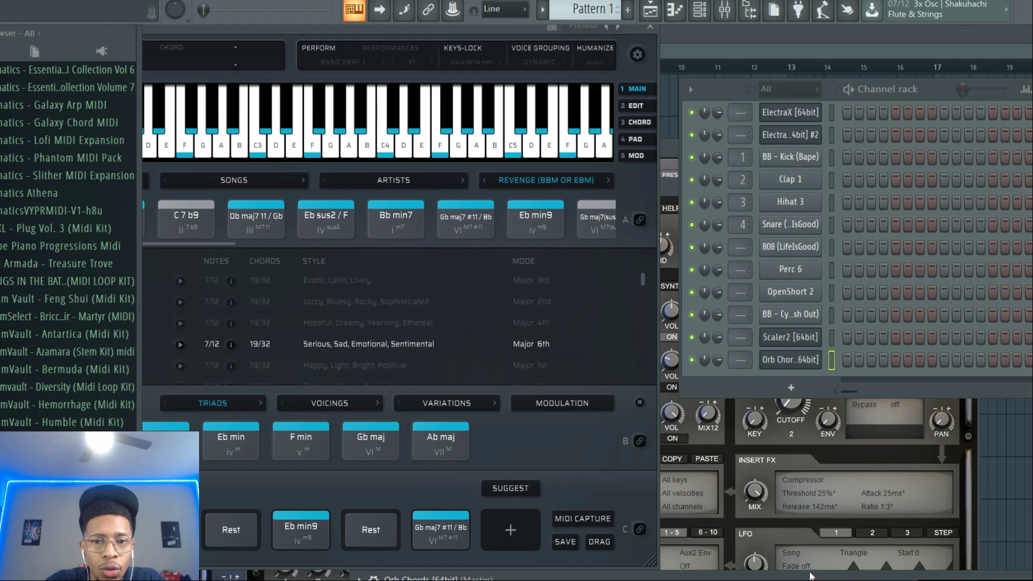
pyautogui.moveTo(603, 539); pyautogui.dragTo(800, 334)
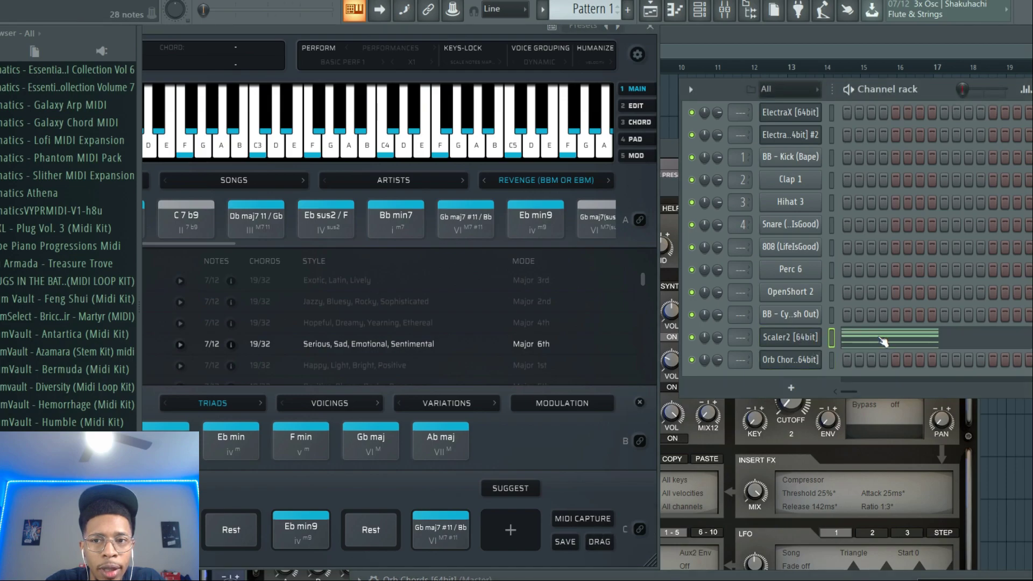
# - Open the Scaler2 channel's chord notes in the piano roll and export them as a MIDI file
pyautogui.click(877, 339)
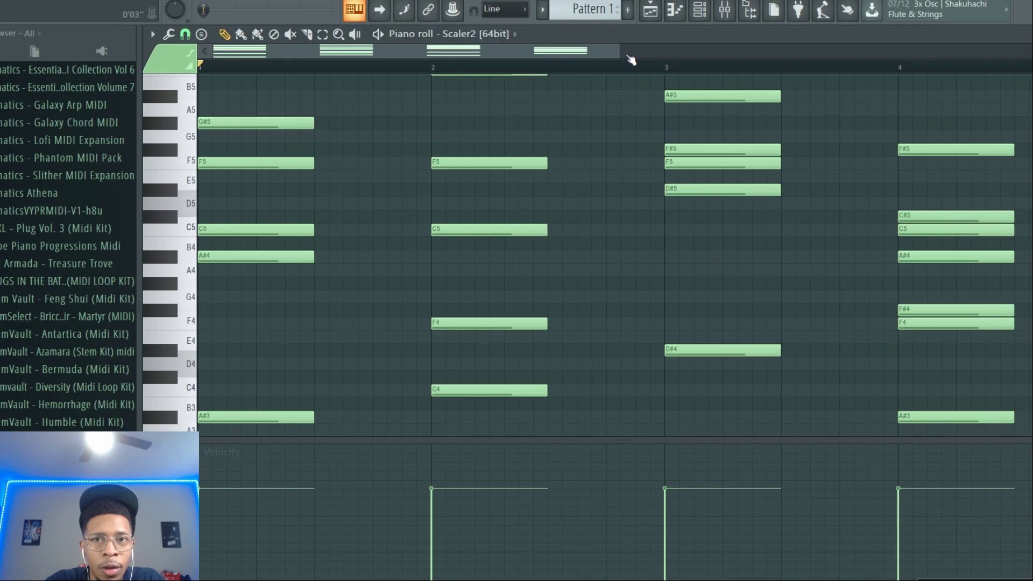
pyautogui.moveTo(621, 49); pyautogui.dragTo(859, 51)
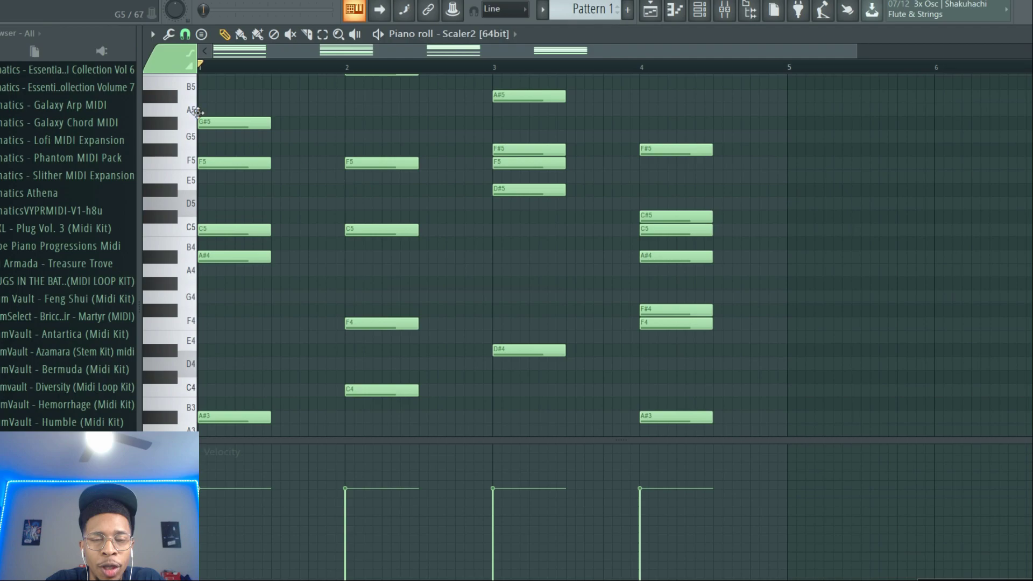
pyautogui.click(152, 34)
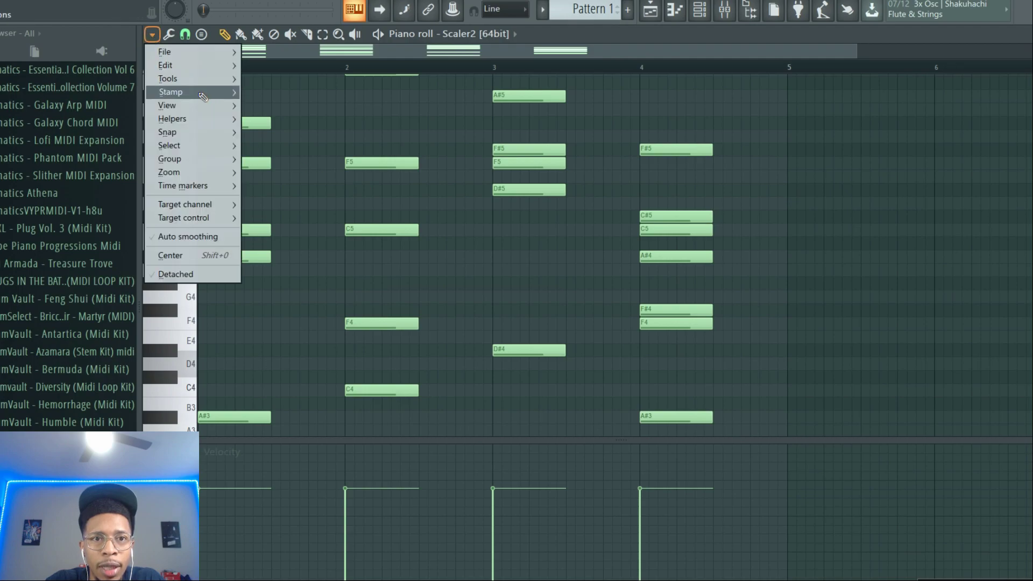
pyautogui.moveTo(221, 58)
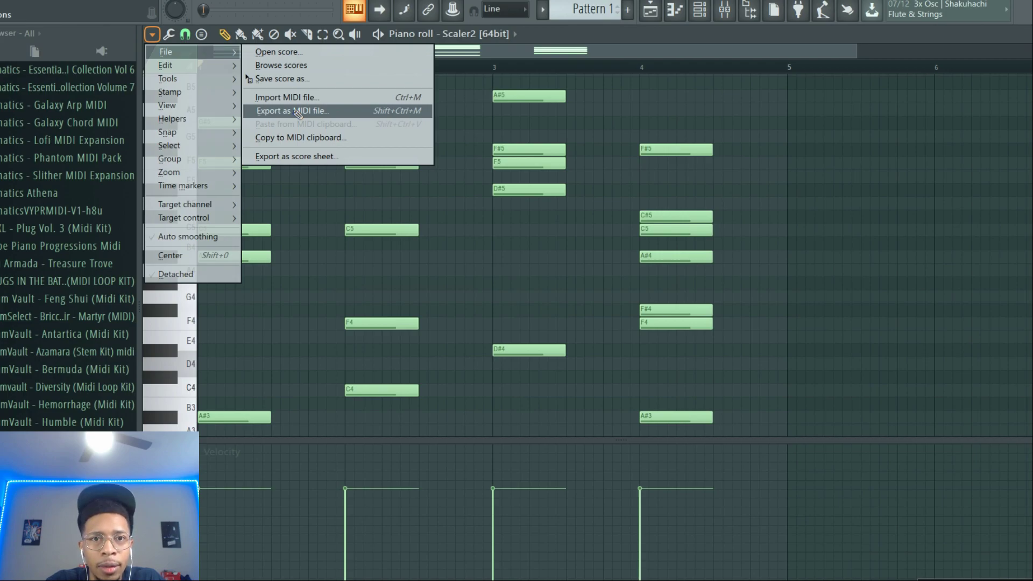
pyautogui.click(297, 111)
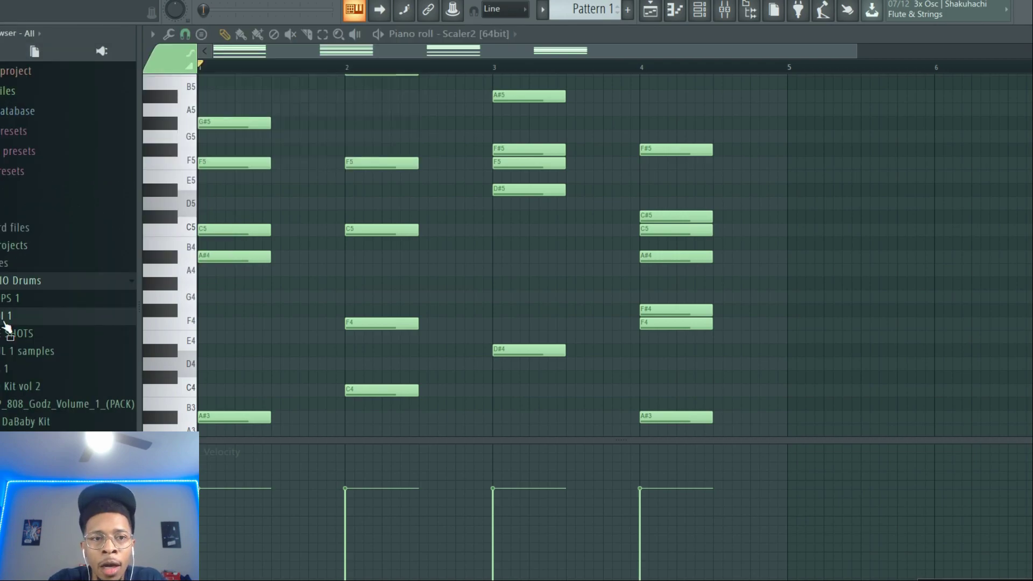
# - Expand the Video midi folder in the browser and bring the Orb Chords plugin fully into view
pyautogui.click(3, 319)
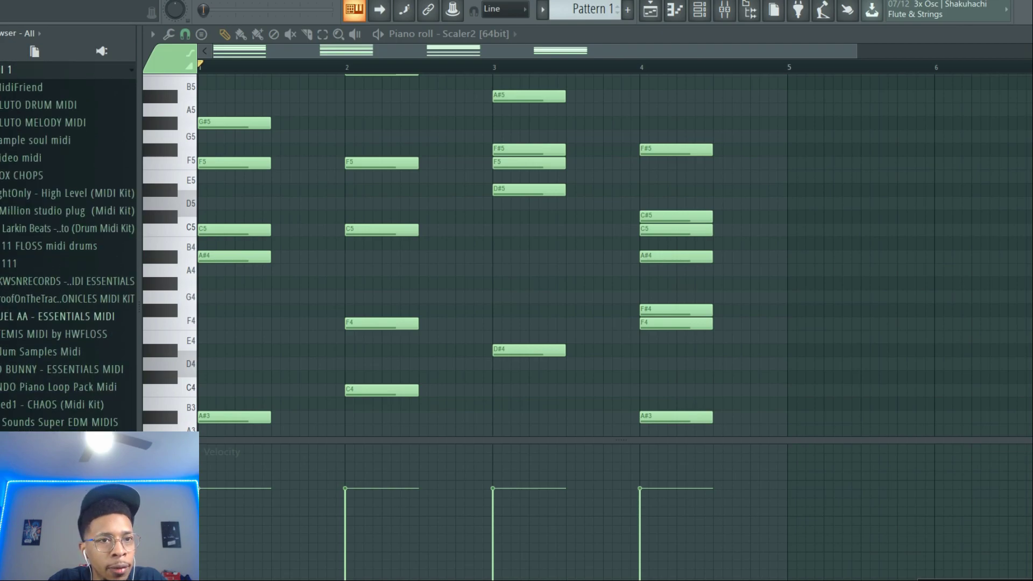
pyautogui.click(21, 157)
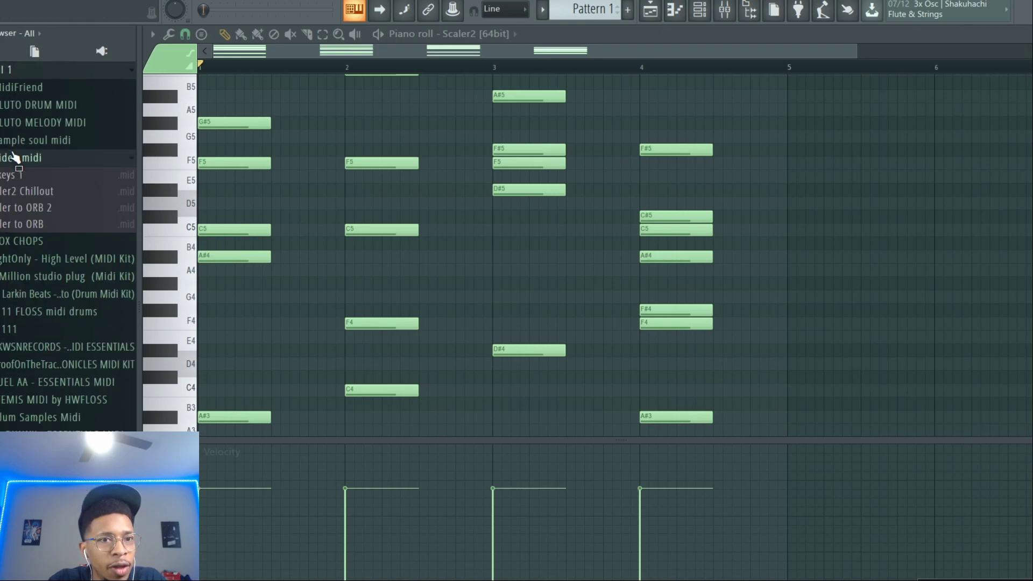
pyautogui.press('F6')
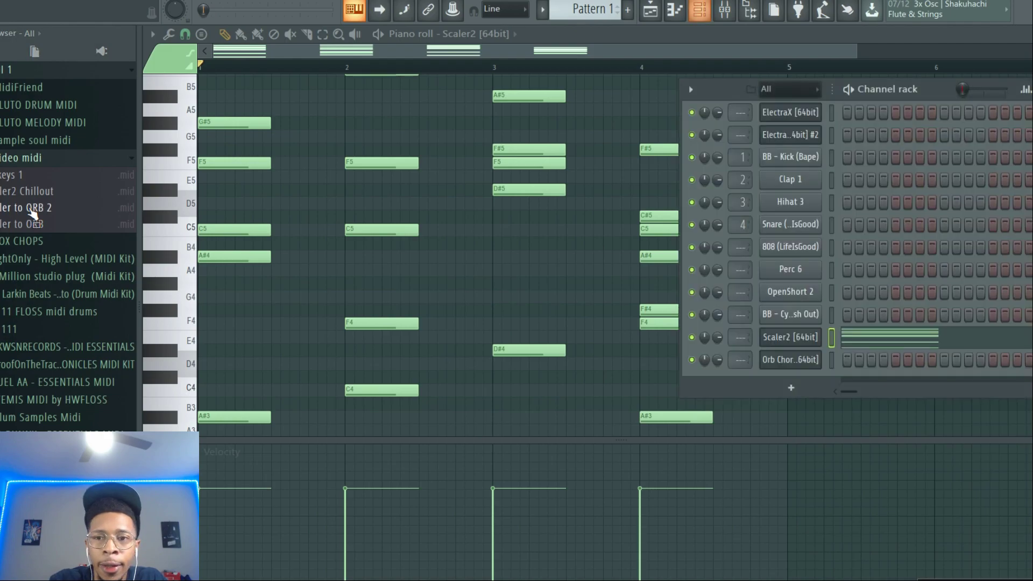
pyautogui.click(789, 362)
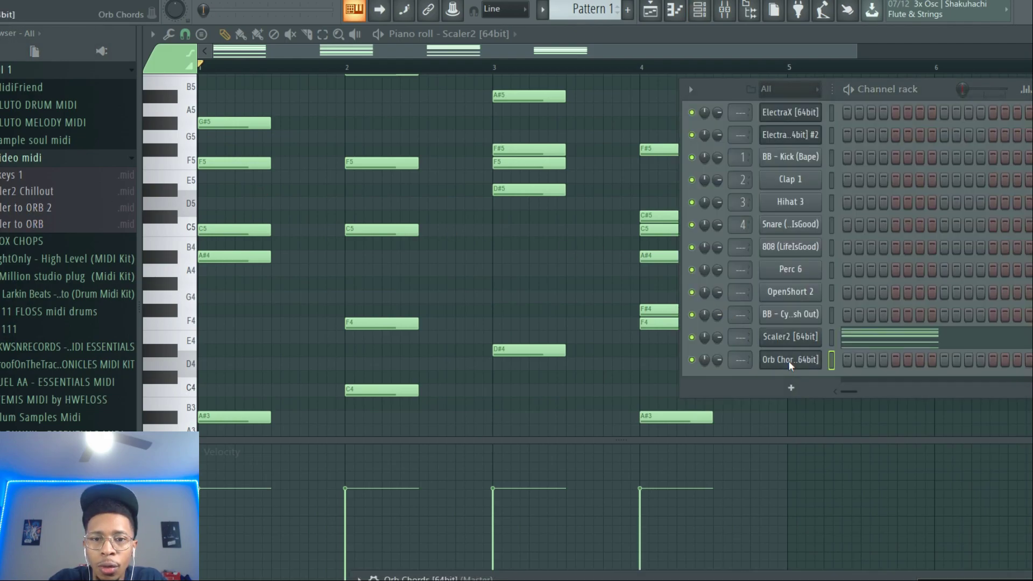
pyautogui.moveTo(589, 578); pyautogui.dragTo(383, 33)
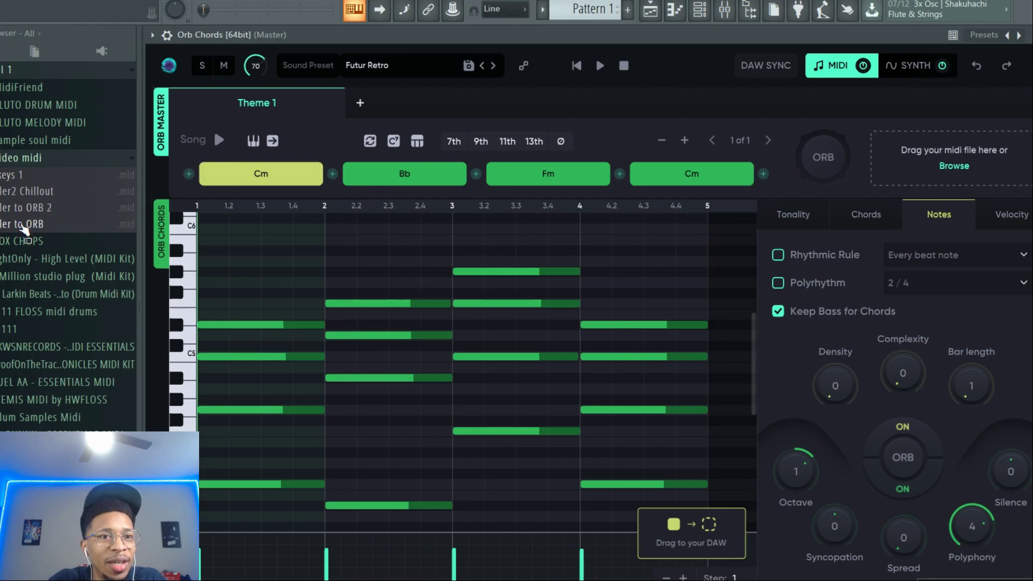
# - Import Scaler to ORB 2.mid into Orb Chords and harmonize it as Chords with 4 bars in Bb Minor
pyautogui.moveTo(24, 212); pyautogui.dragTo(860, 168)
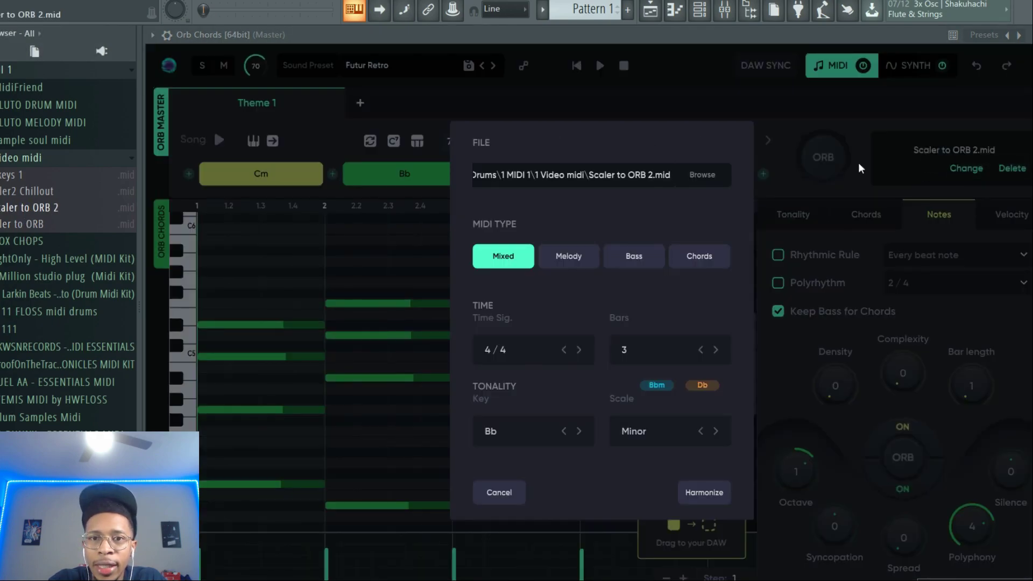
pyautogui.click(691, 267)
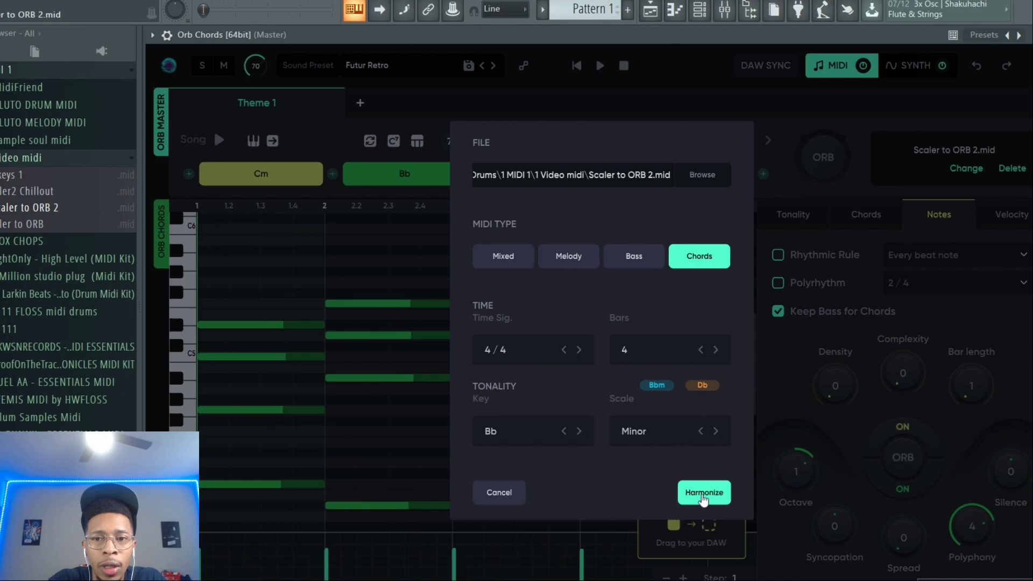
pyautogui.click(705, 494)
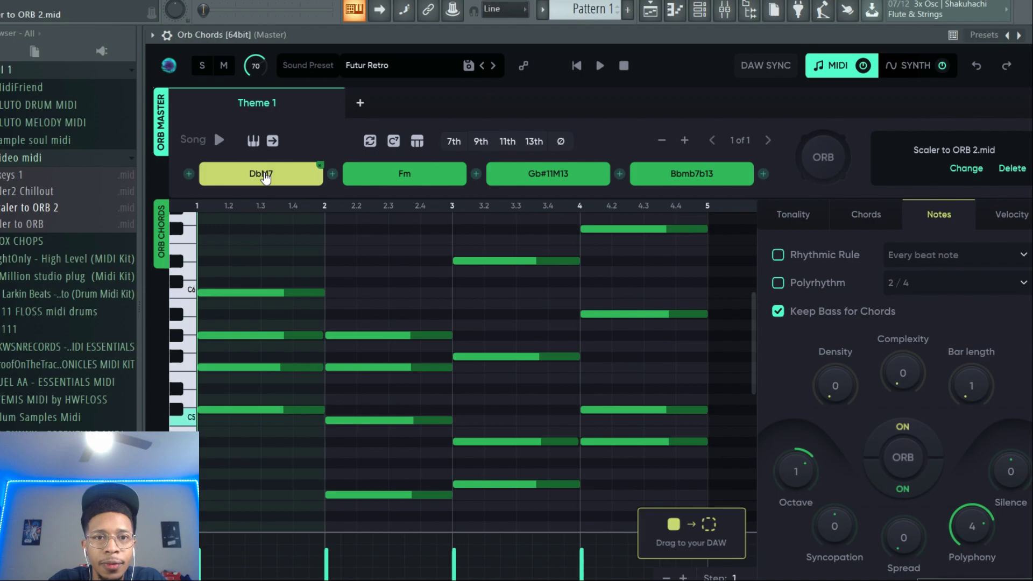
# - Audition the Fm, Gb#11M13 and Bbmb7b13 chords, and move the Orb Chords window clear of the channel rack
pyautogui.click(403, 173)
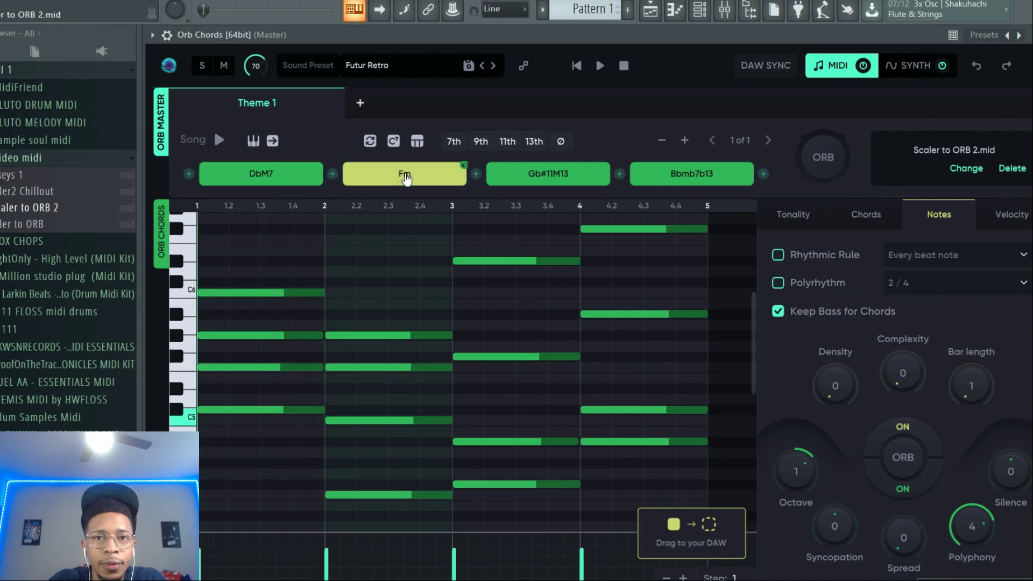
pyautogui.click(555, 175)
pyautogui.click(687, 179)
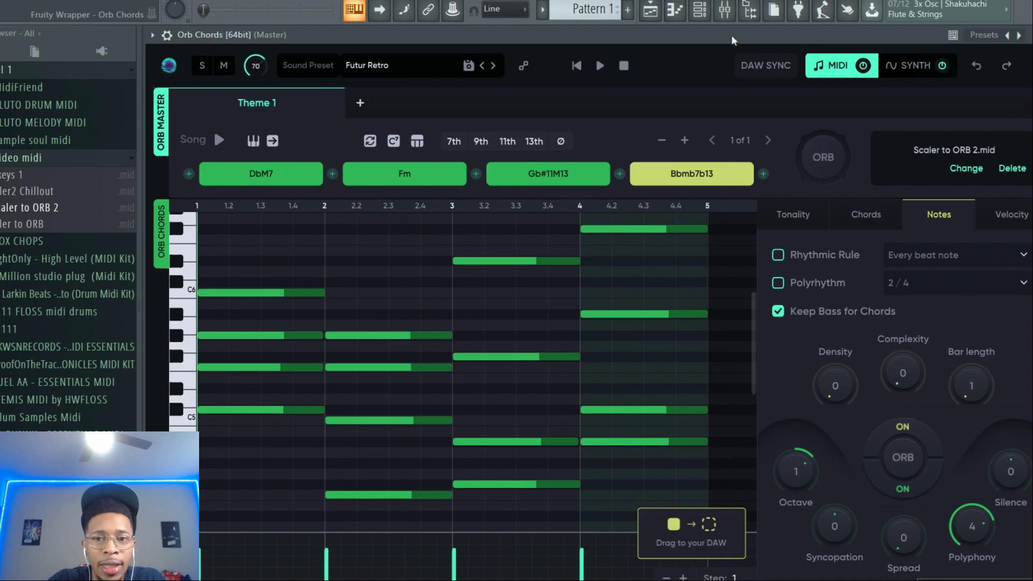
pyautogui.moveTo(722, 37); pyautogui.dragTo(347, 26)
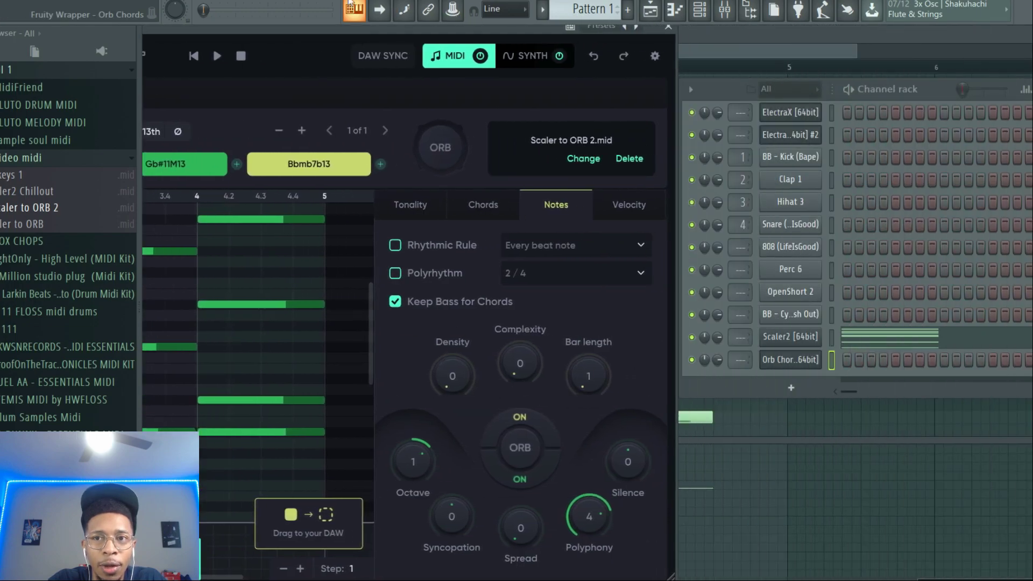
# - Transfer the Orb Chords MIDI to the Heat Up 3 channel and inspect the imported chord notes in the piano roll
pyautogui.scroll(1, 760, 244)
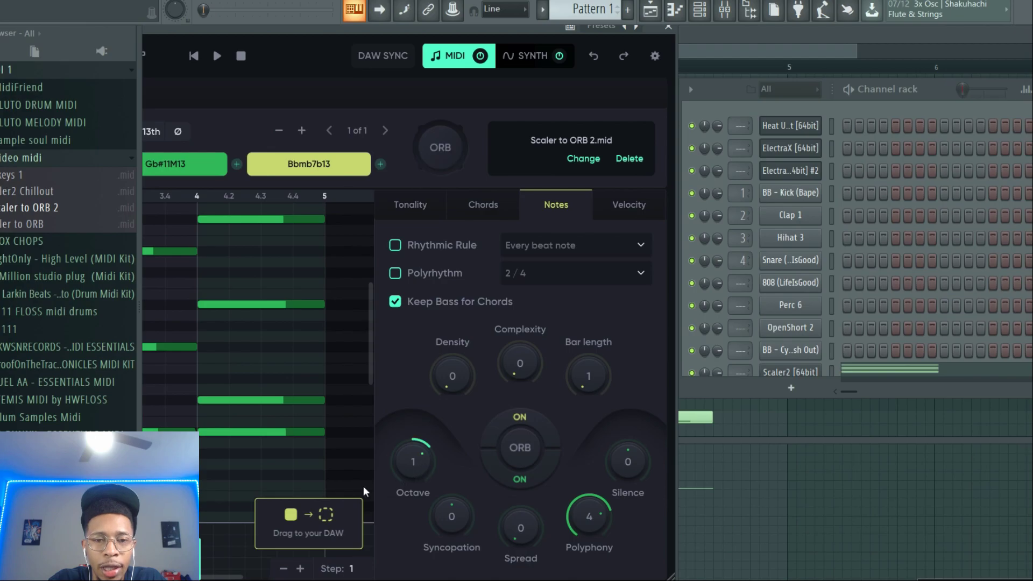
pyautogui.moveTo(302, 520); pyautogui.dragTo(809, 132)
pyautogui.click(883, 128)
pyautogui.scroll(5, 668, 130)
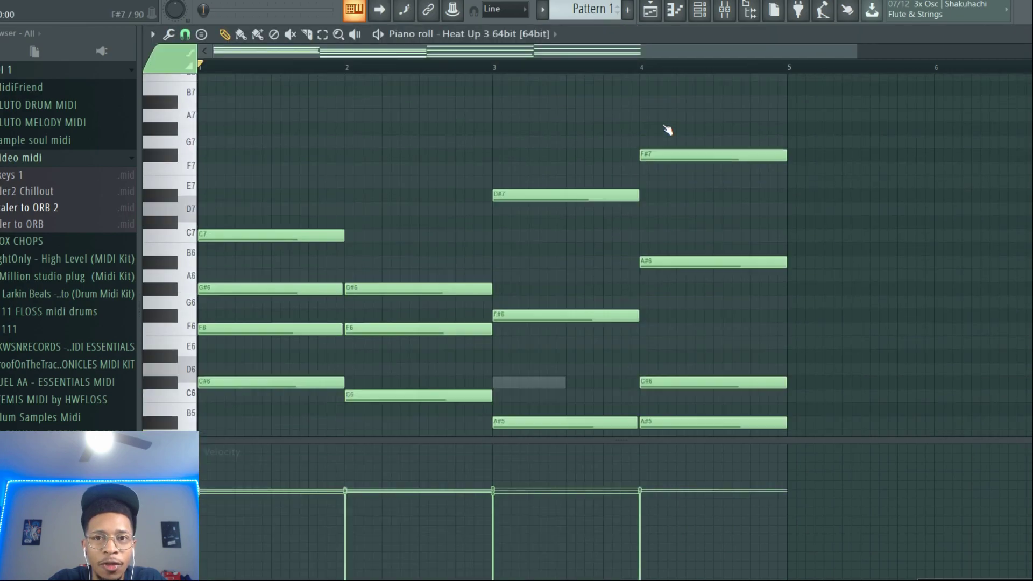
pyautogui.scroll(-5, 667, 129)
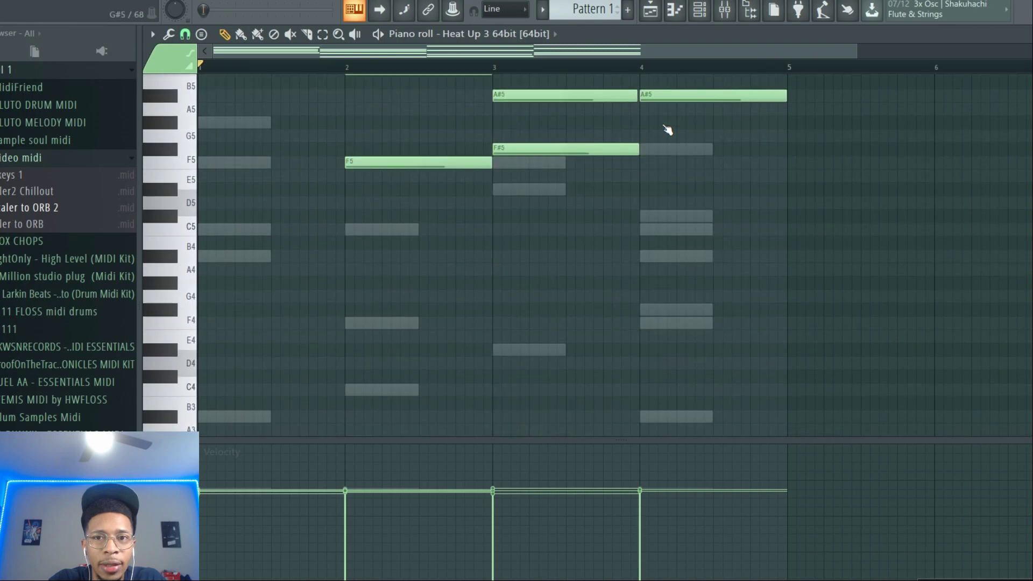
pyautogui.scroll(5, 667, 129)
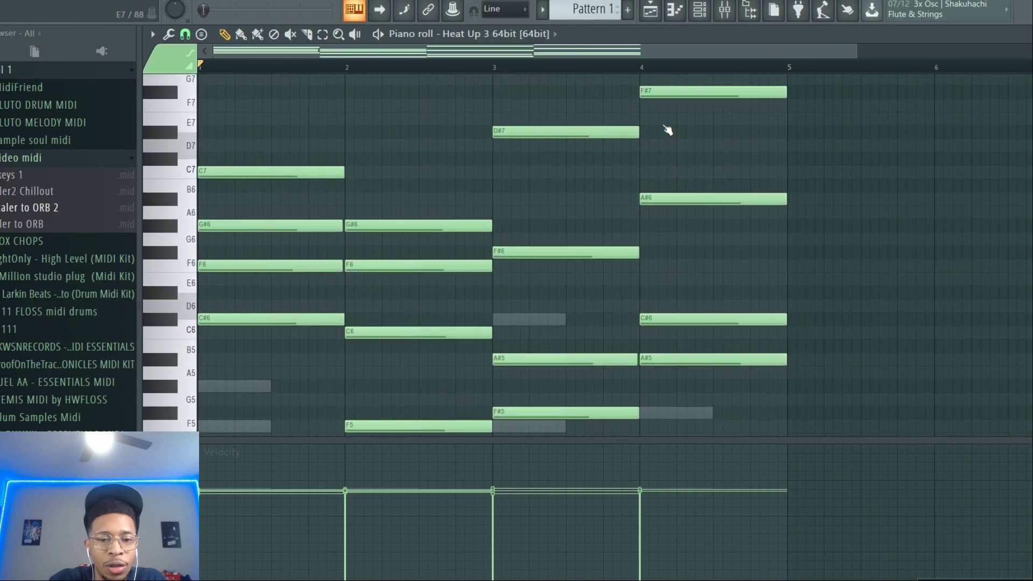
# - Mute the Scaler2 channel and start playback of the pattern
pyautogui.press('F6')
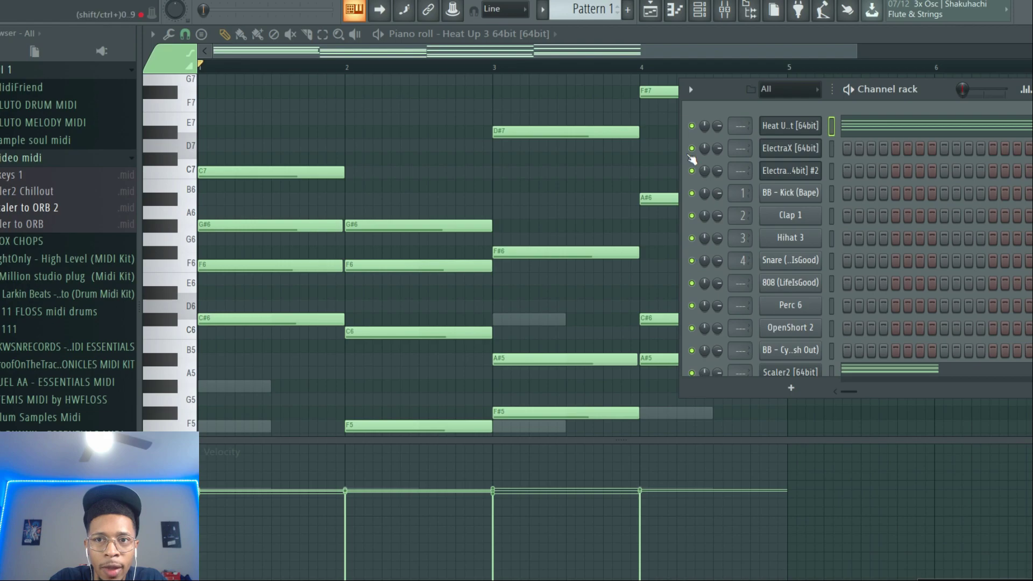
pyautogui.click(694, 126)
pyautogui.press('space')
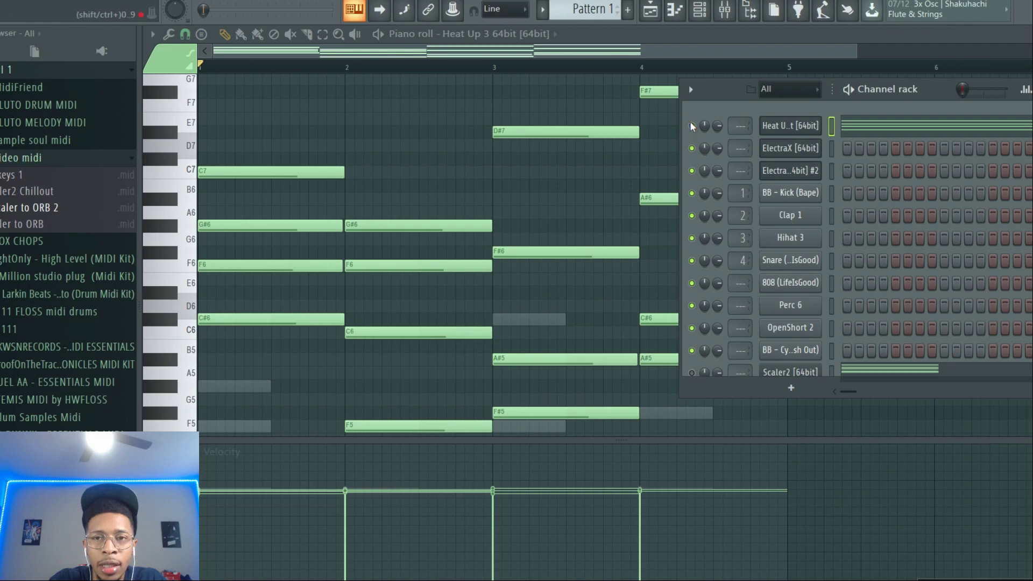
# - In Heat Up 3's BELLS category, audition the TOKYO [PLATIN] preset, and load and play TOUCH [GRIND] instead
pyautogui.click(805, 125)
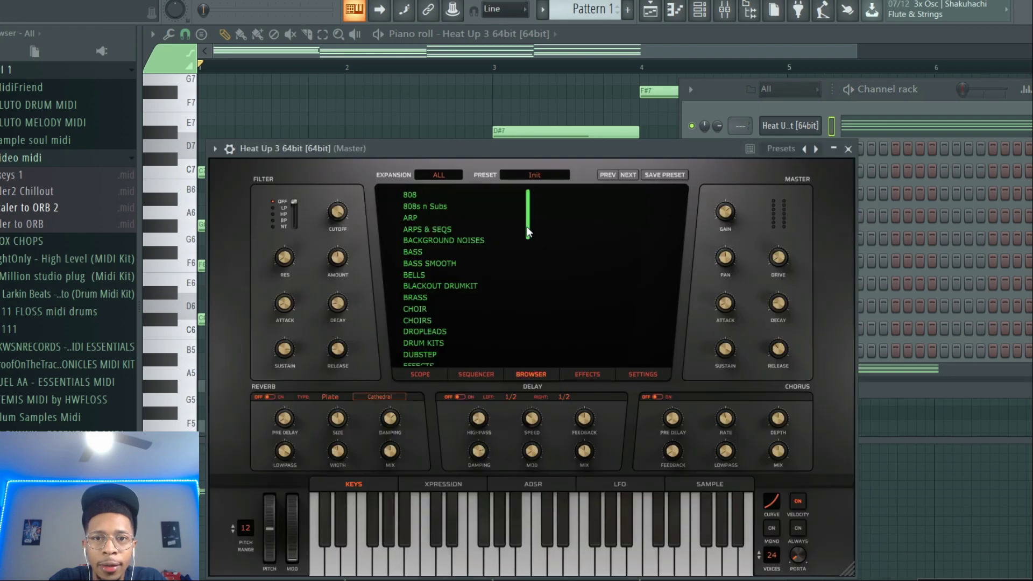
pyautogui.moveTo(527, 231)
pyautogui.mouseDown()
pyautogui.moveTo(525, 289)
pyautogui.moveTo(528, 232)
pyautogui.mouseUp()
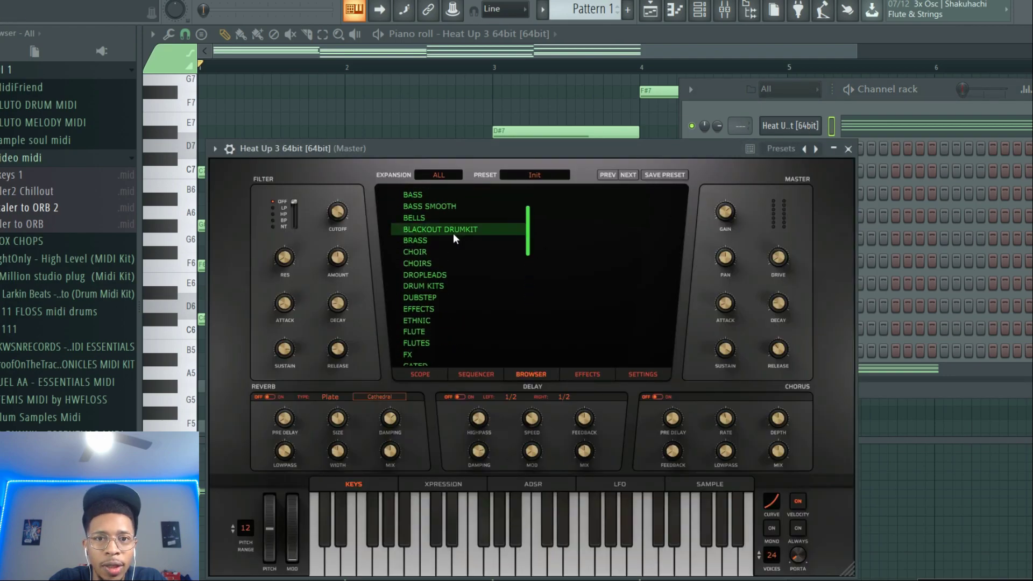
pyautogui.click(444, 217)
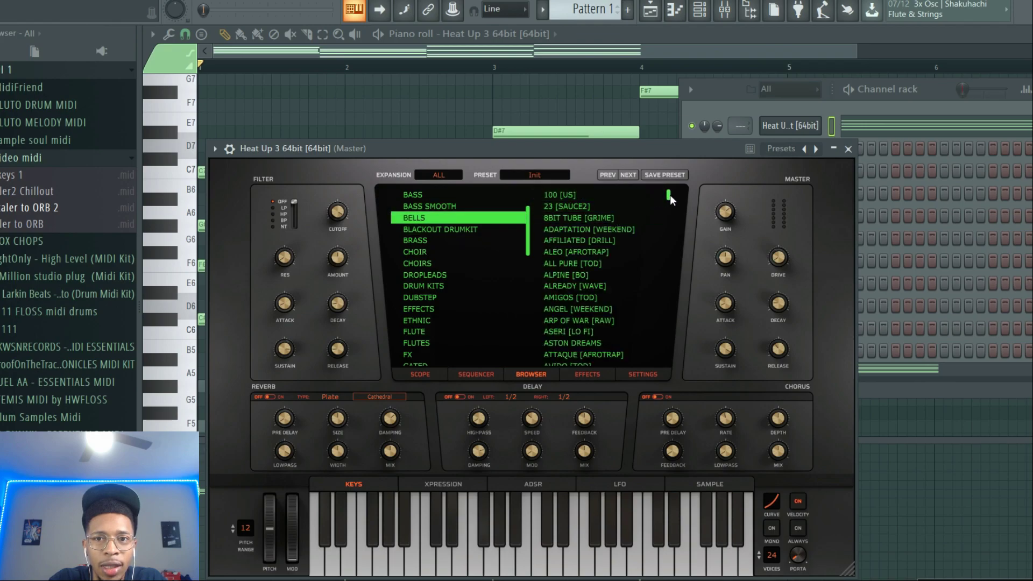
pyautogui.moveTo(670, 195); pyautogui.dragTo(664, 337)
pyautogui.click(585, 299)
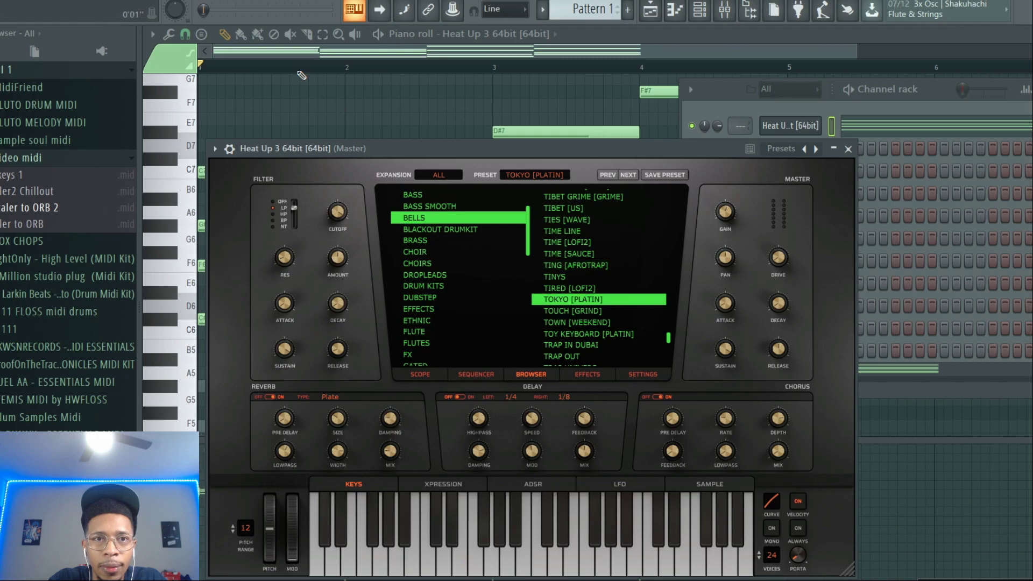
pyautogui.click(235, 1)
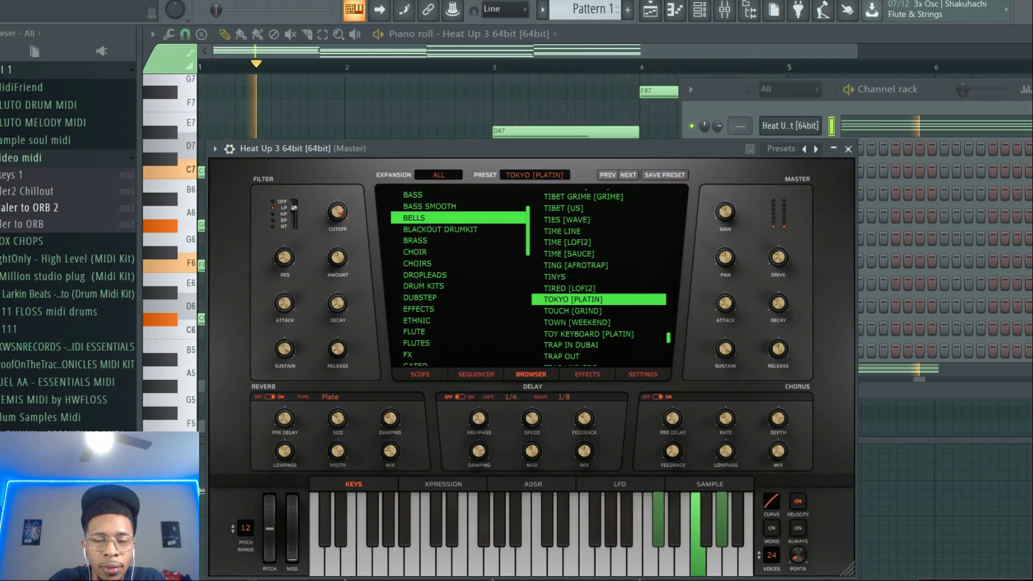
pyautogui.press('space')
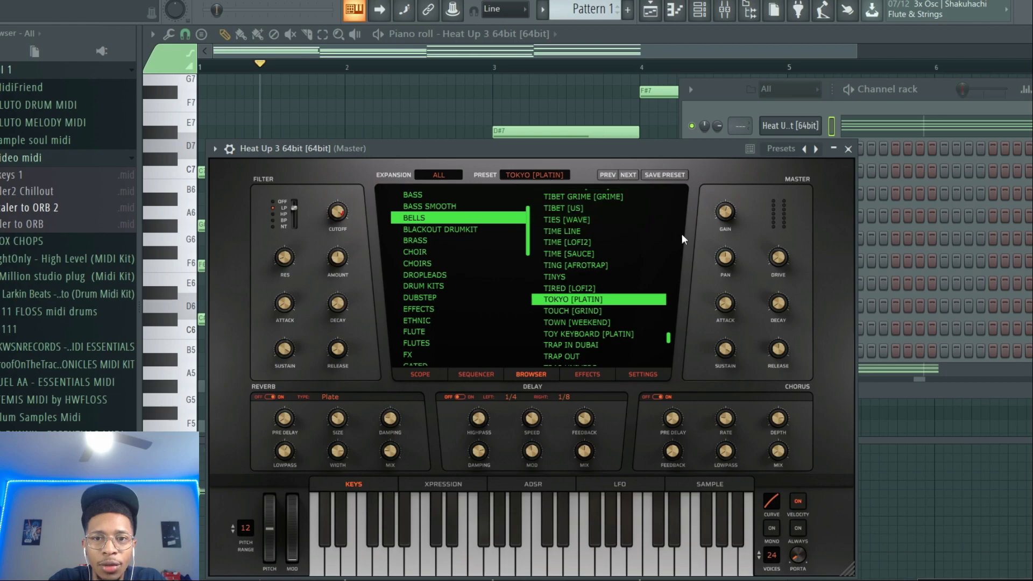
pyautogui.click(595, 313)
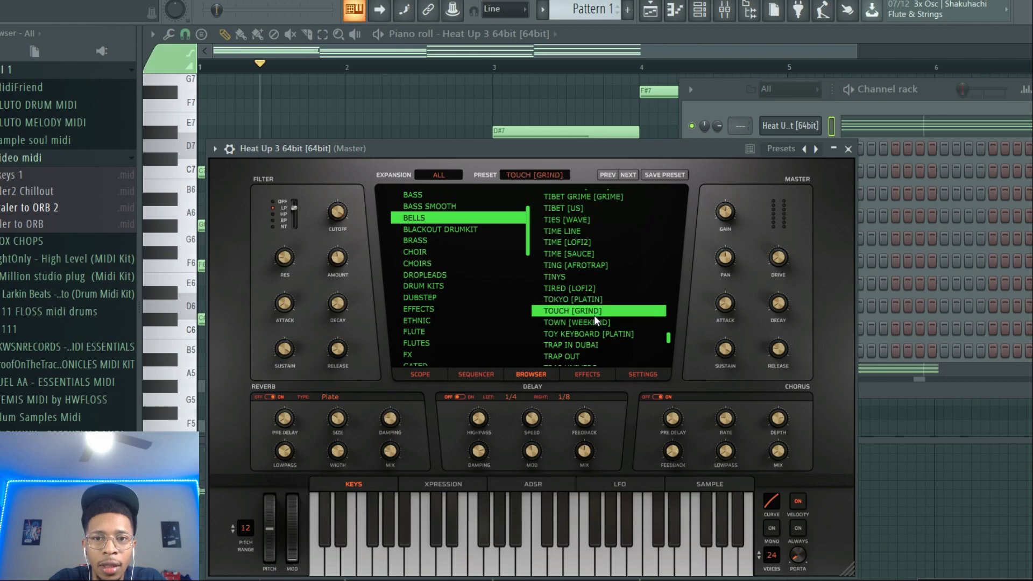
pyautogui.press('space')
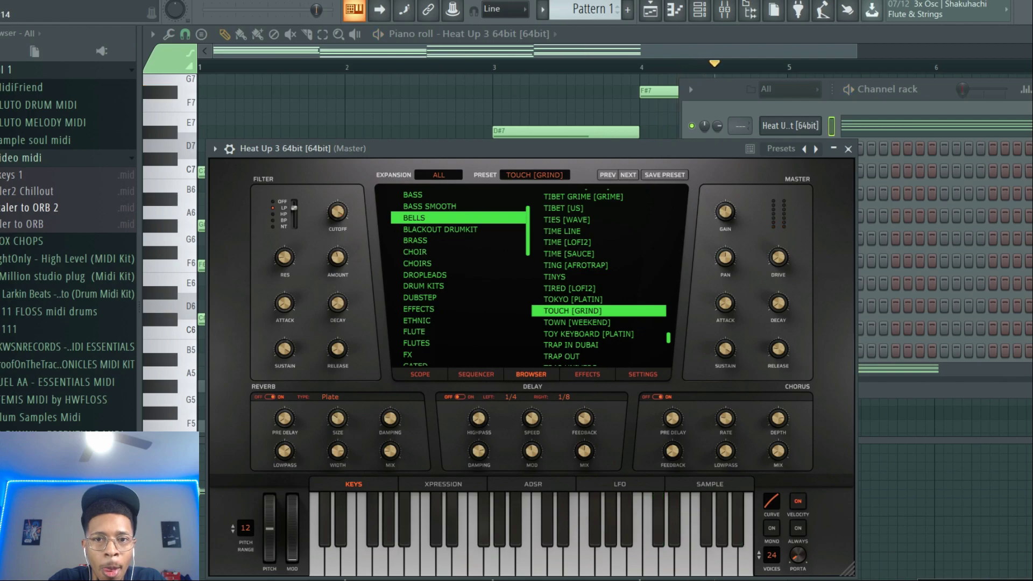
# - Move the Heat Up 3 window clear of the channel rack and extend the rack to show all channels
pyautogui.moveTo(514, 151); pyautogui.dragTo(490, 388)
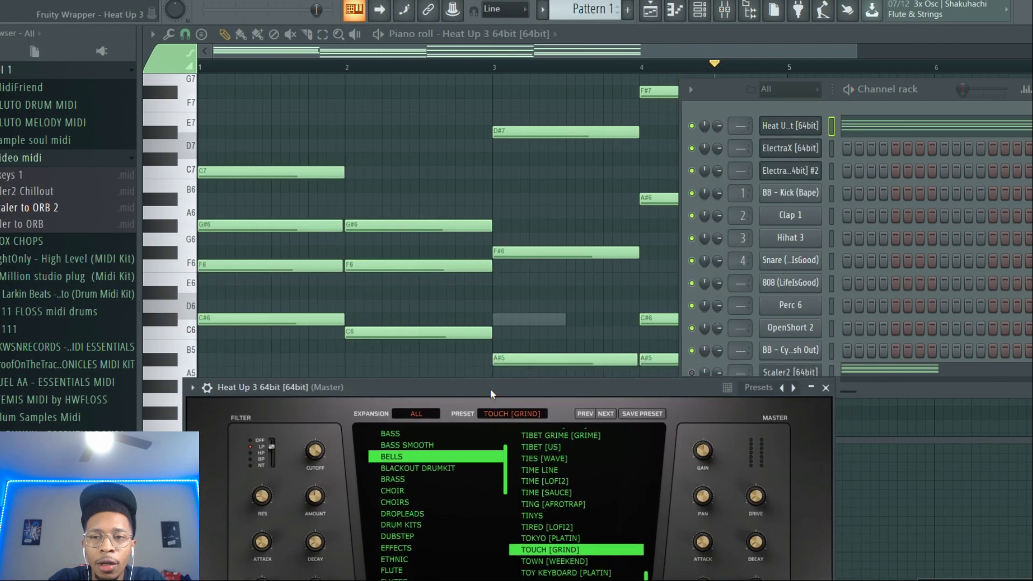
pyautogui.moveTo(736, 95); pyautogui.dragTo(729, 69)
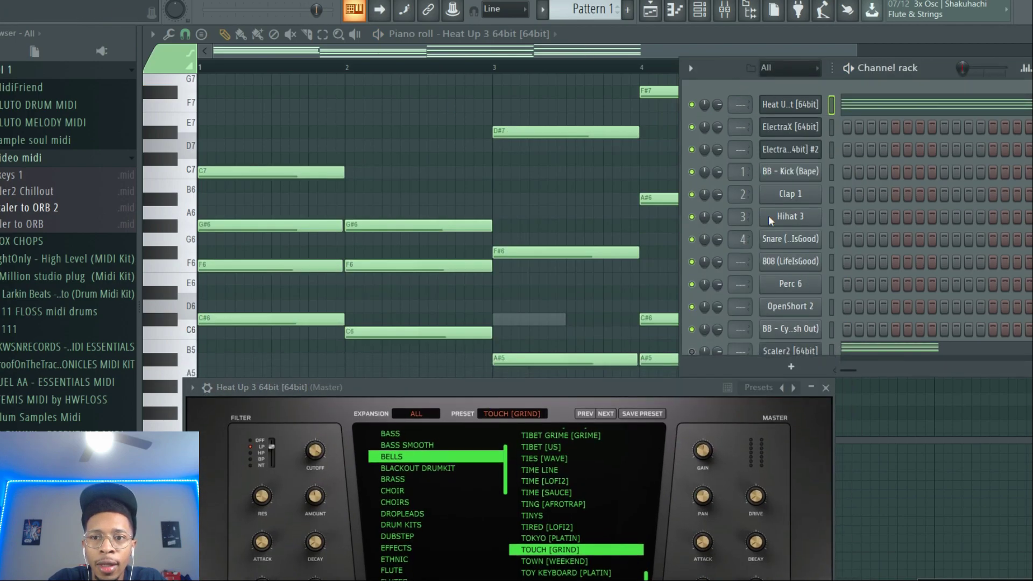
pyautogui.moveTo(936, 375); pyautogui.dragTo(936, 422)
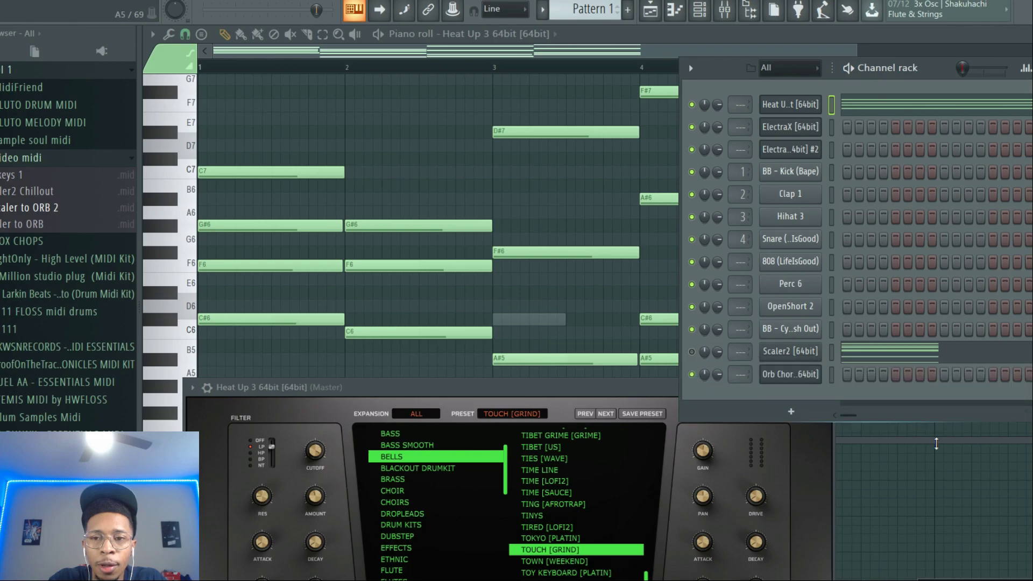
# - Add an Orb Melody channel and transfer its generated melody MIDI to the first ElectraX channel
pyautogui.rightClick(771, 380)
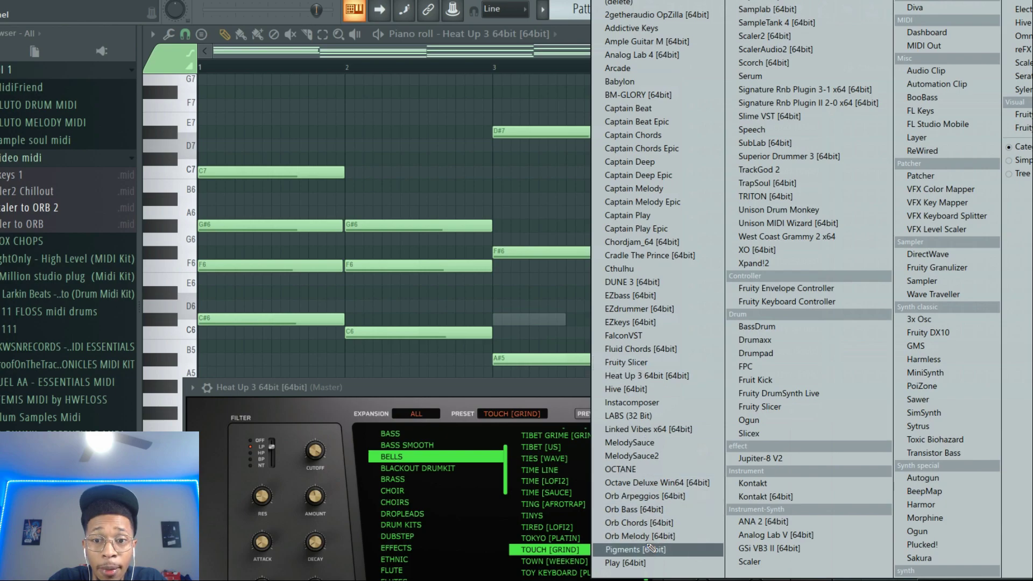
pyautogui.click(640, 537)
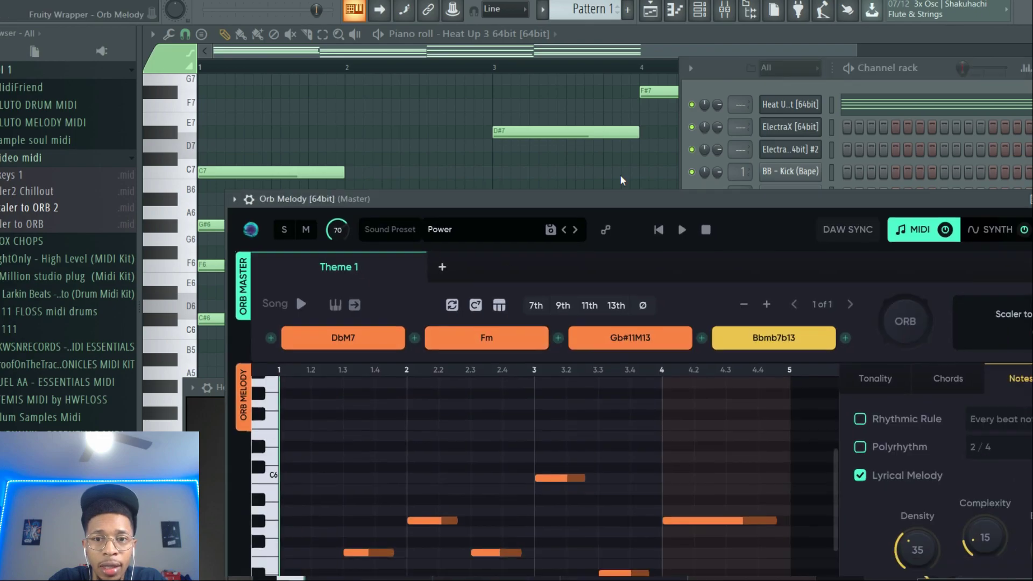
pyautogui.moveTo(621, 176); pyautogui.dragTo(177, 22)
pyautogui.moveTo(329, 523); pyautogui.dragTo(800, 125)
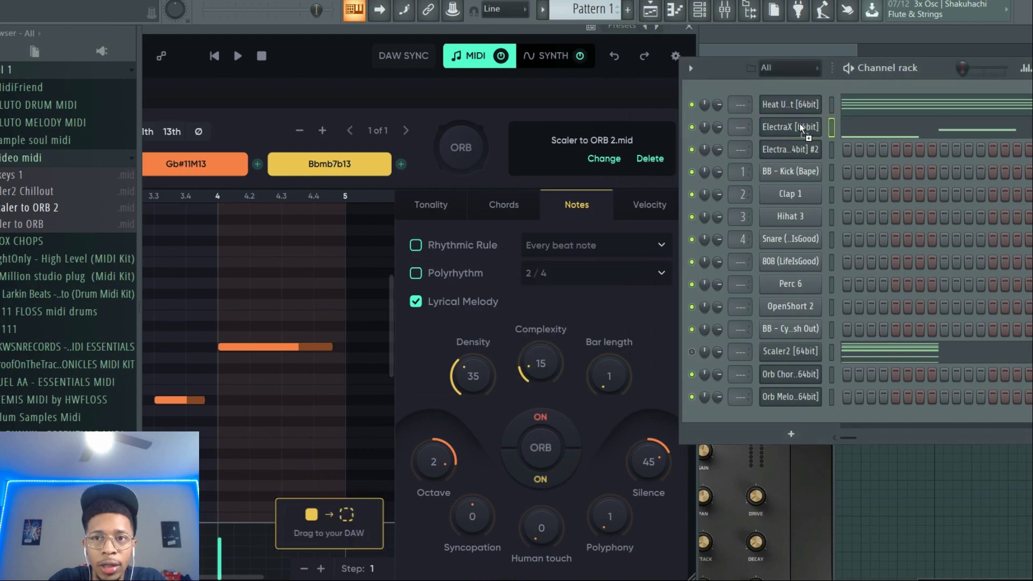
# - Load the Arp - Drowsy patch from the StudioPlug - Dark Wrld bank in the first ElectraX channel
pyautogui.click(800, 126)
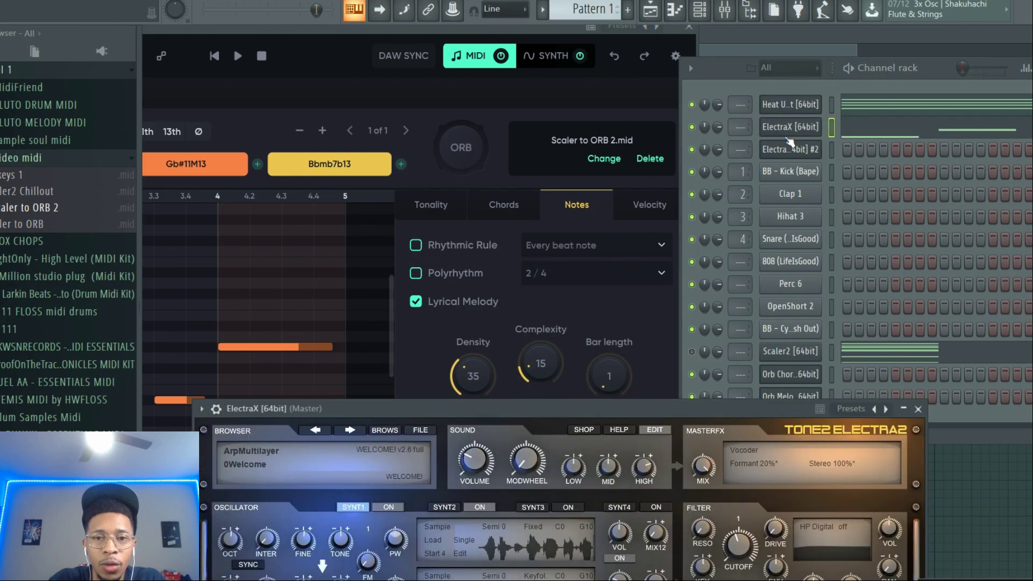
pyautogui.click(386, 430)
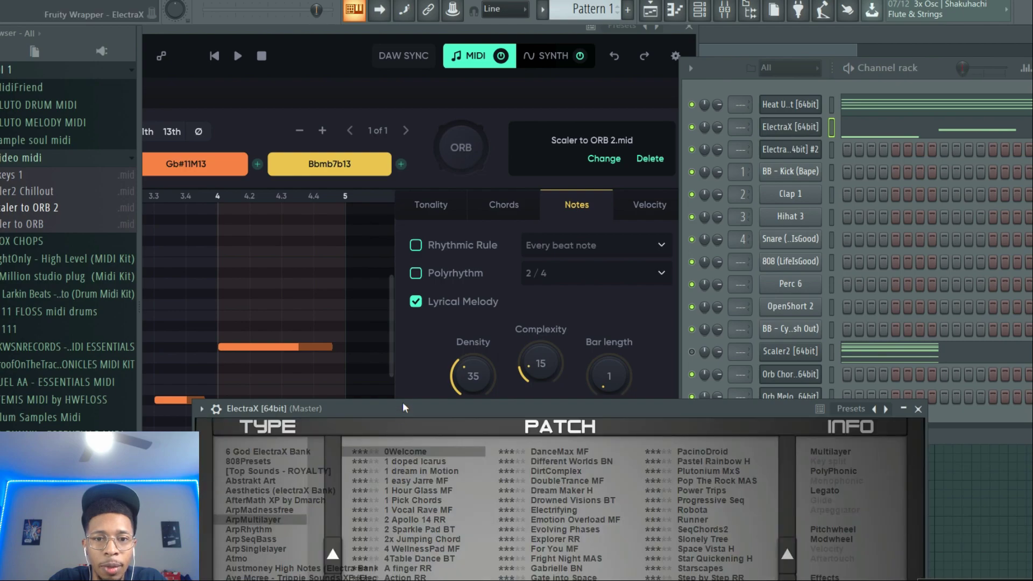
pyautogui.moveTo(405, 411); pyautogui.dragTo(409, 176)
pyautogui.scroll(-10, 339, 417)
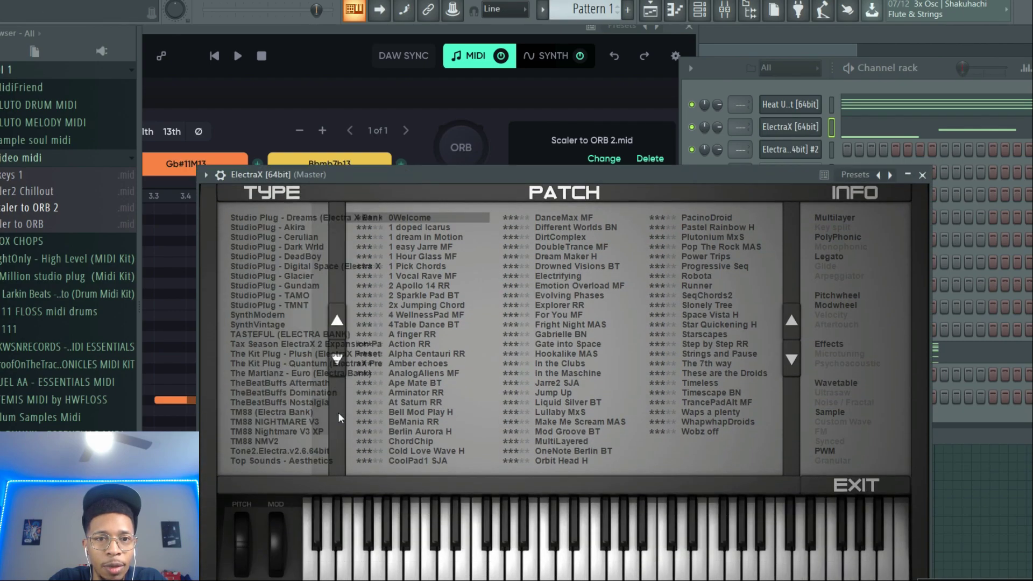
pyautogui.click(292, 248)
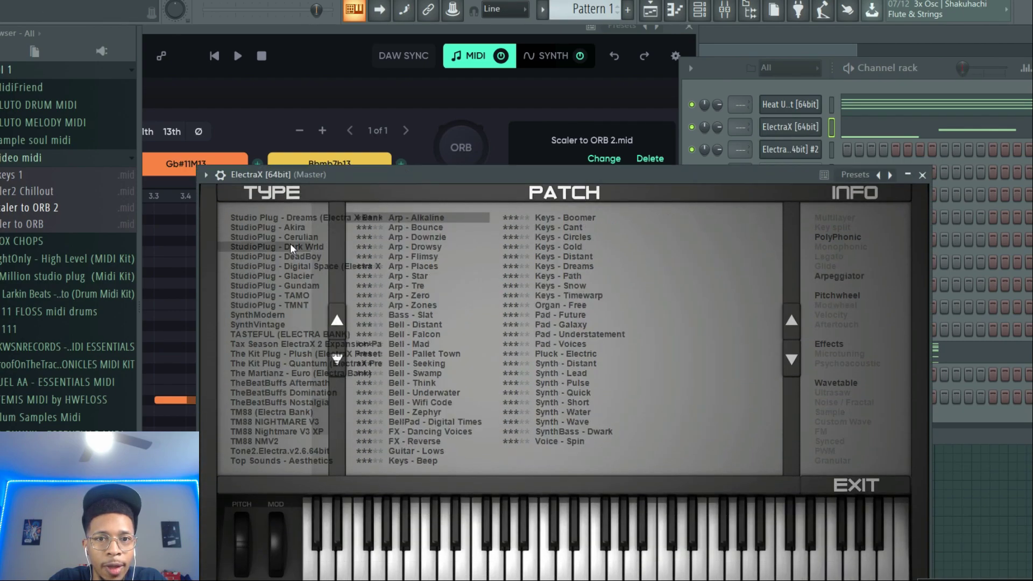
pyautogui.click(431, 248)
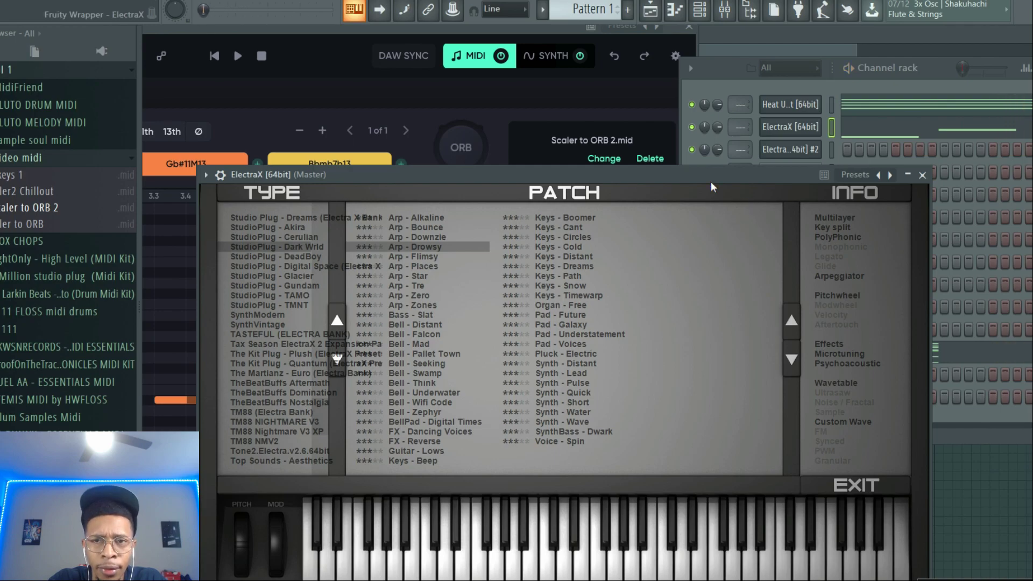
# - Add an Orb Arpeggios channel and transfer its generated arpeggio MIDI to the ElectraX #2 channel
pyautogui.click(755, 103)
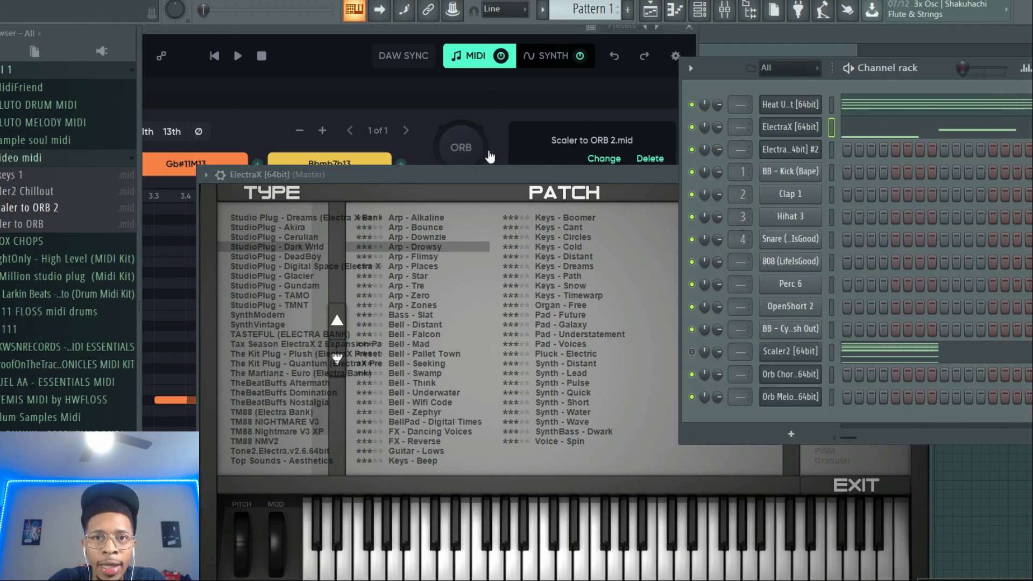
pyautogui.click(528, 28)
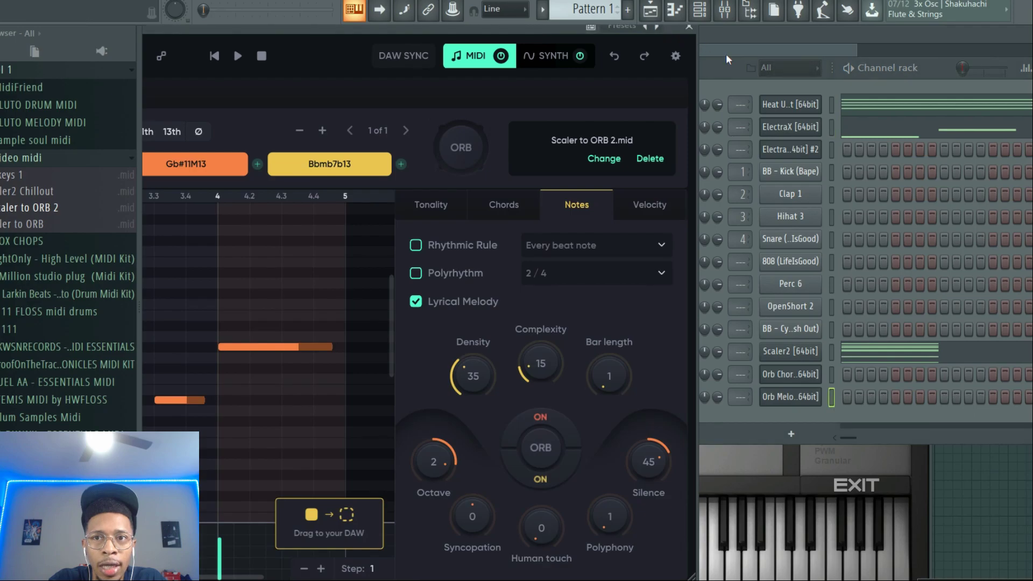
pyautogui.click(791, 434)
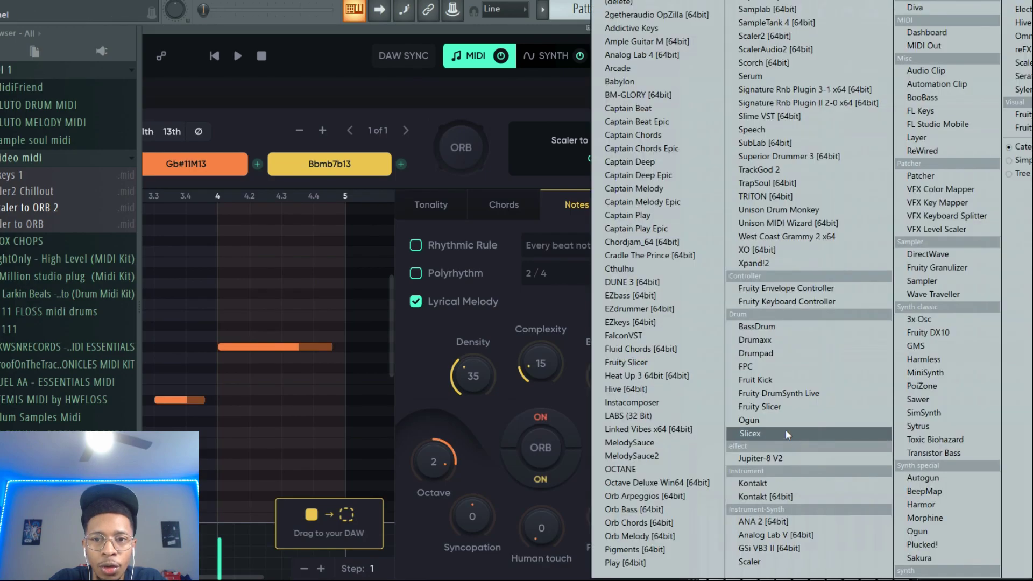
pyautogui.click(643, 496)
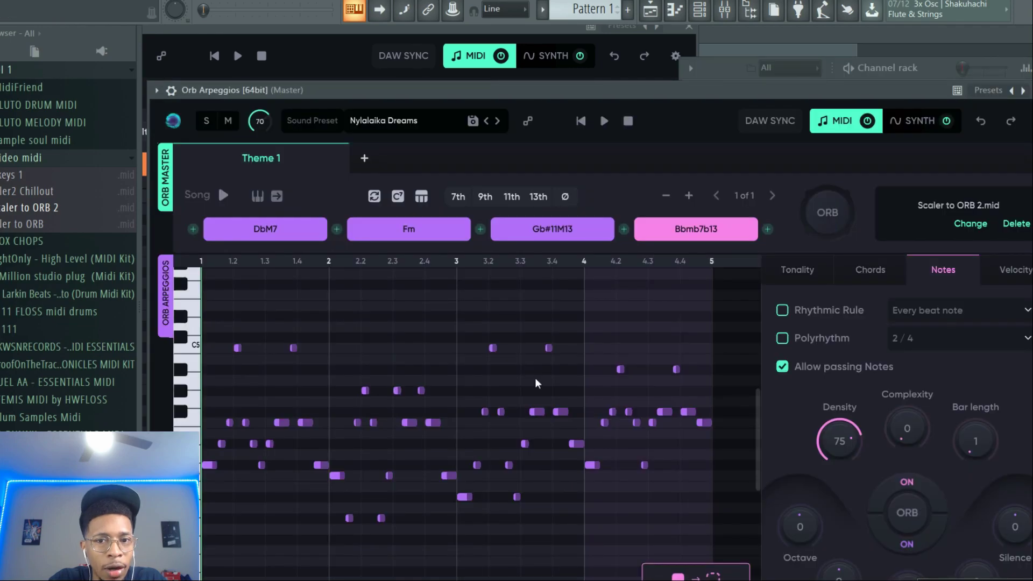
pyautogui.moveTo(761, 89); pyautogui.dragTo(410, 24)
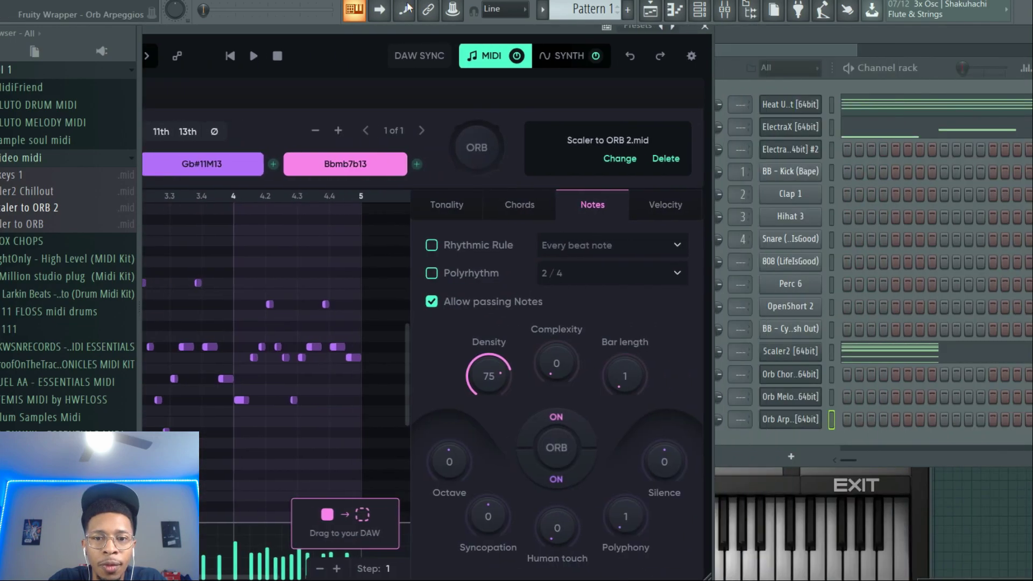
pyautogui.moveTo(345, 516); pyautogui.dragTo(790, 149)
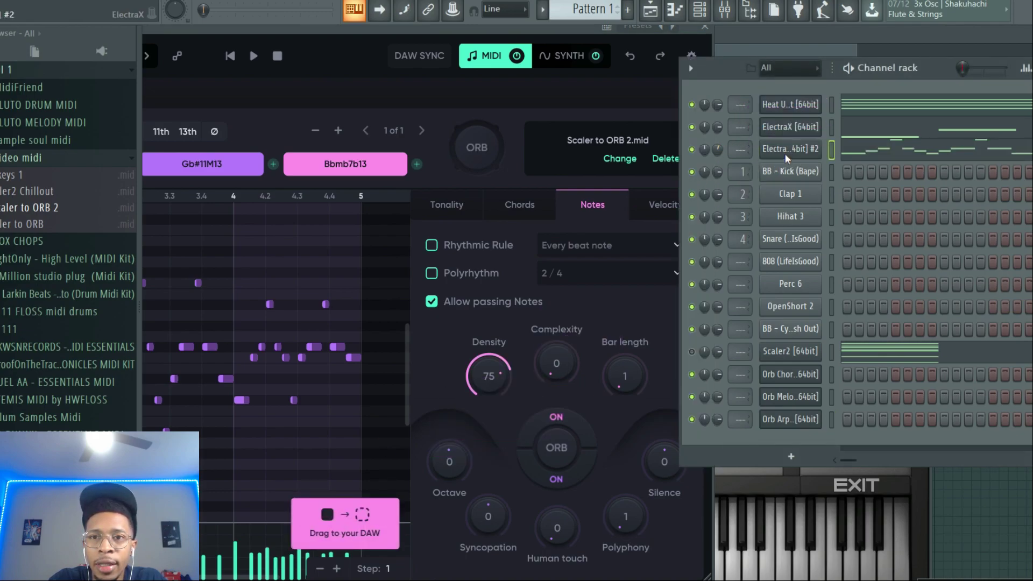
# - Load the PLUCK - Kelly Devine patch from the Top Sounds - Glowing Nites bank in ElectraX #2 and bring the channel rack forward
pyautogui.click(786, 154)
pyautogui.click(450, 206)
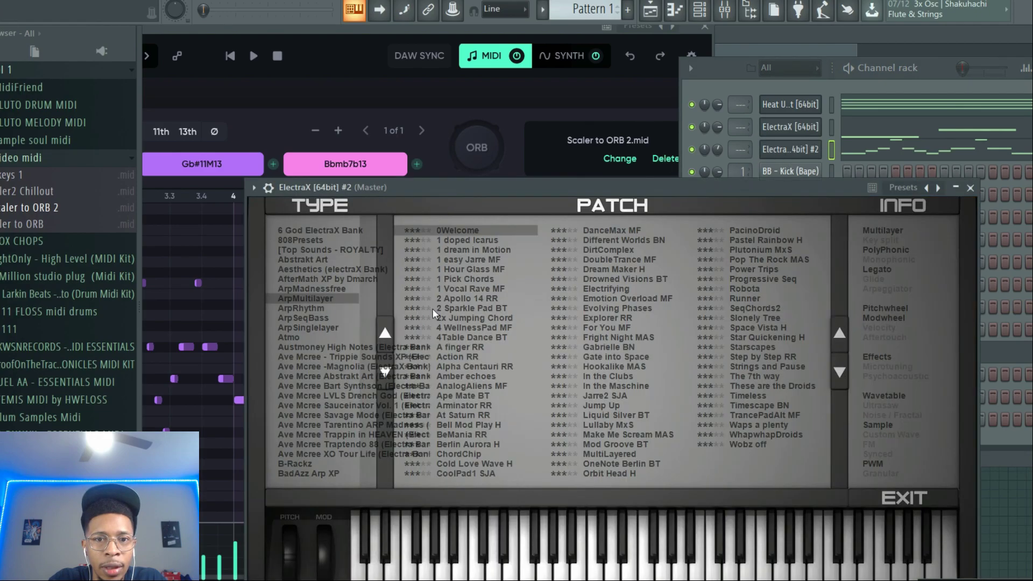
pyautogui.moveTo(372, 245); pyautogui.dragTo(366, 433)
pyautogui.click(341, 416)
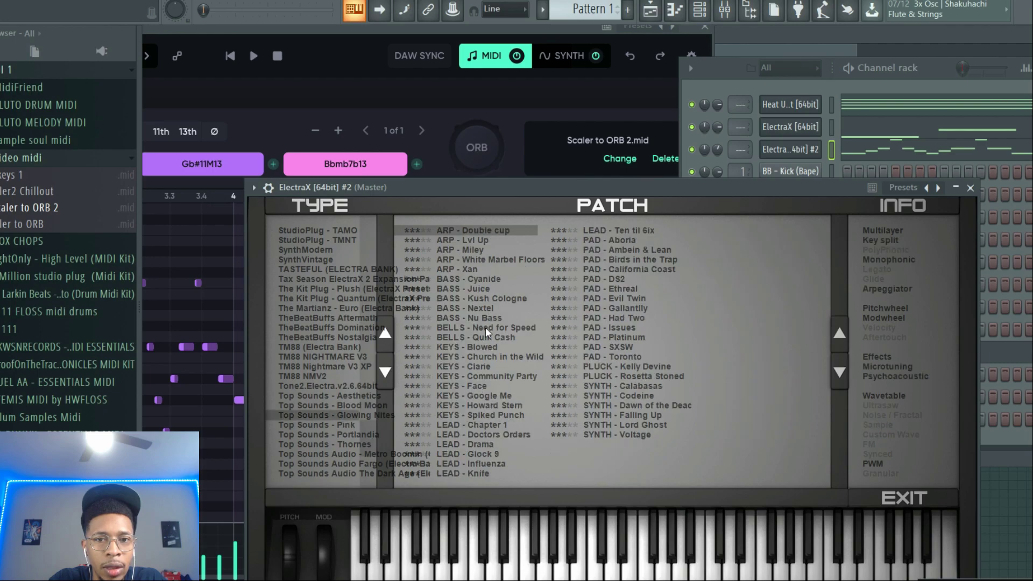
pyautogui.click(630, 366)
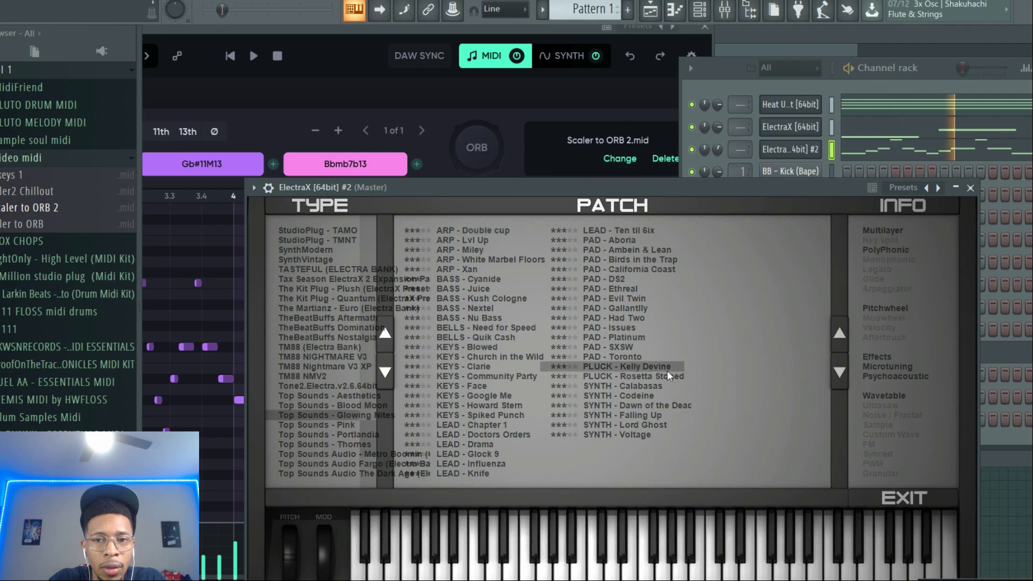
pyautogui.click(712, 74)
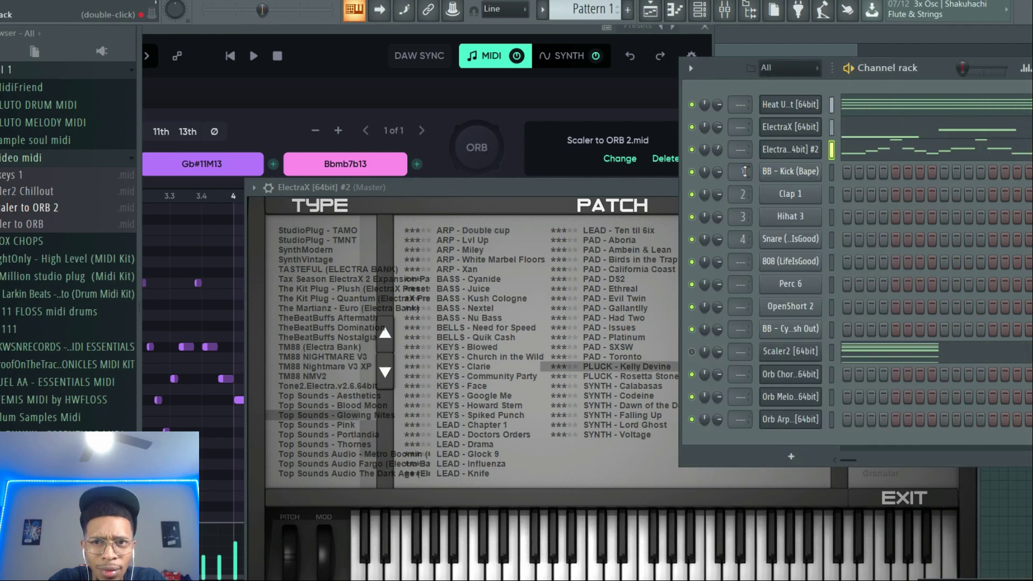
# - Lower the volumes of the Heat Up, ElectraX and ElectraX #2 channels to balance the mix
pyautogui.scroll(-4, 718, 105)
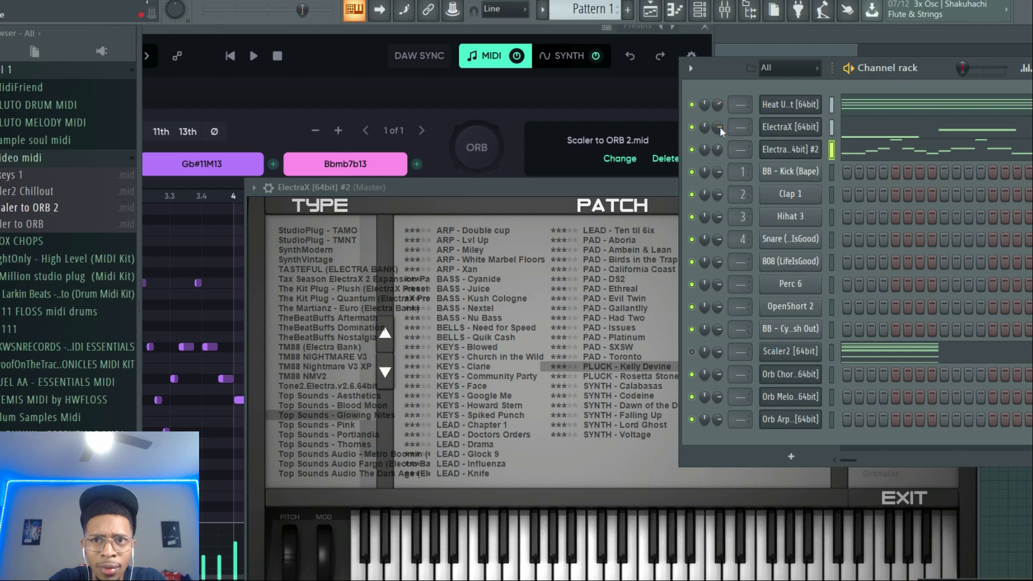
pyautogui.scroll(-1, 720, 127)
pyautogui.scroll(-3, 721, 127)
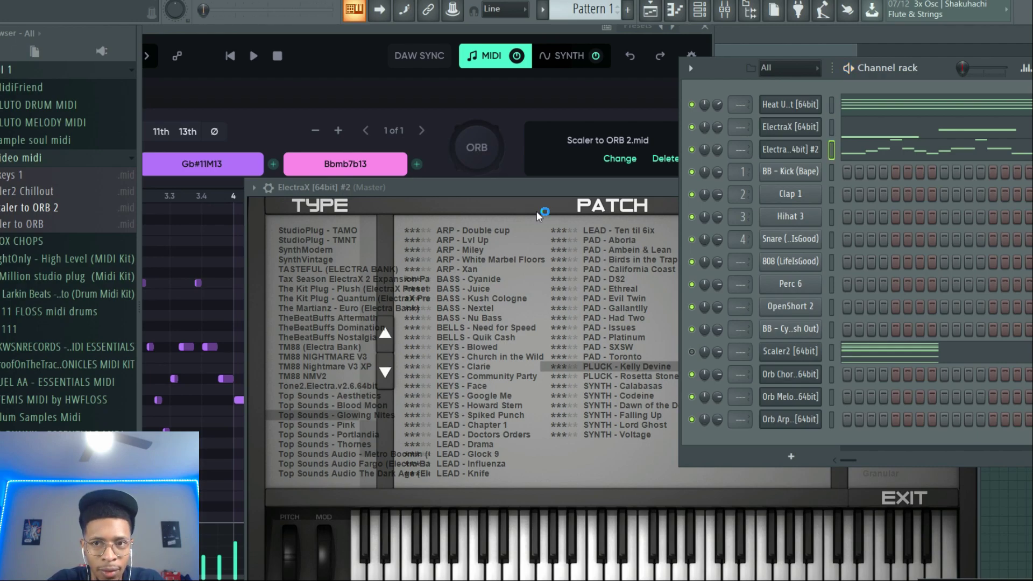
# - Load the Bricks 3 Clap Simple Flare MIDI from the Bricks 3 Midi Kit into the Clap 1 channel
pyautogui.click(22, 157)
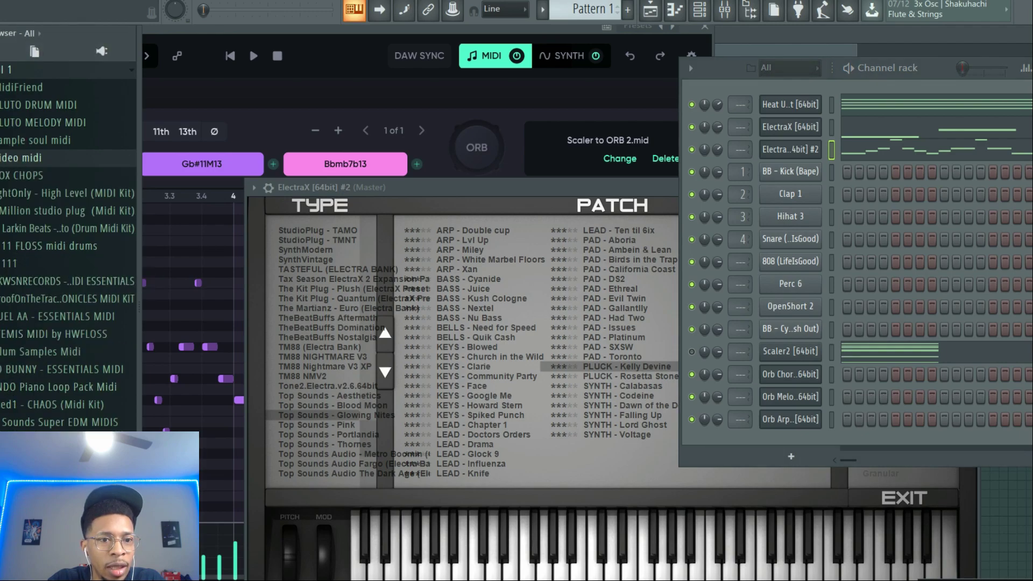
pyautogui.scroll(-4, 64, 243)
pyautogui.click(30, 371)
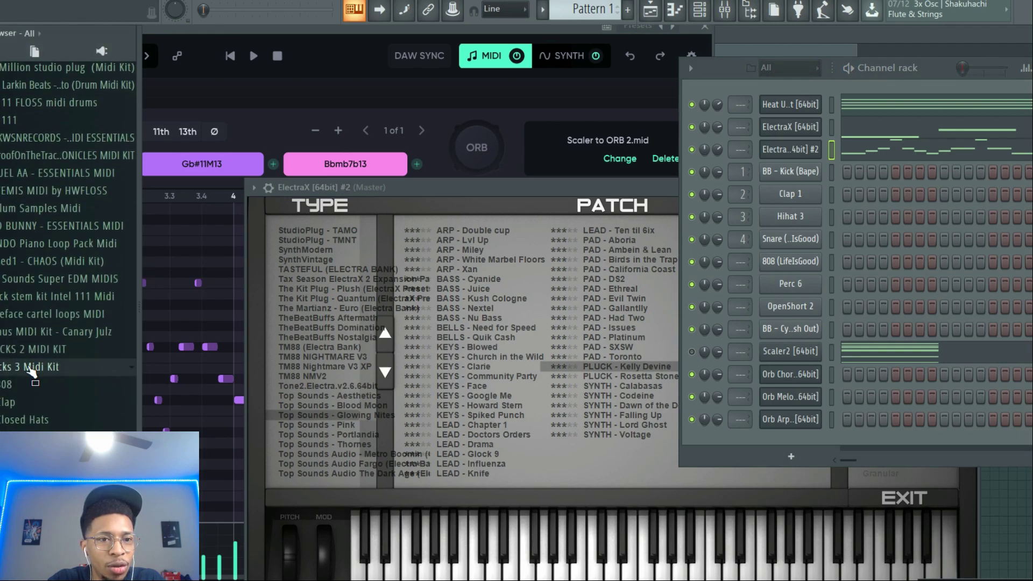
pyautogui.click(21, 402)
pyautogui.moveTo(33, 419); pyautogui.dragTo(790, 194)
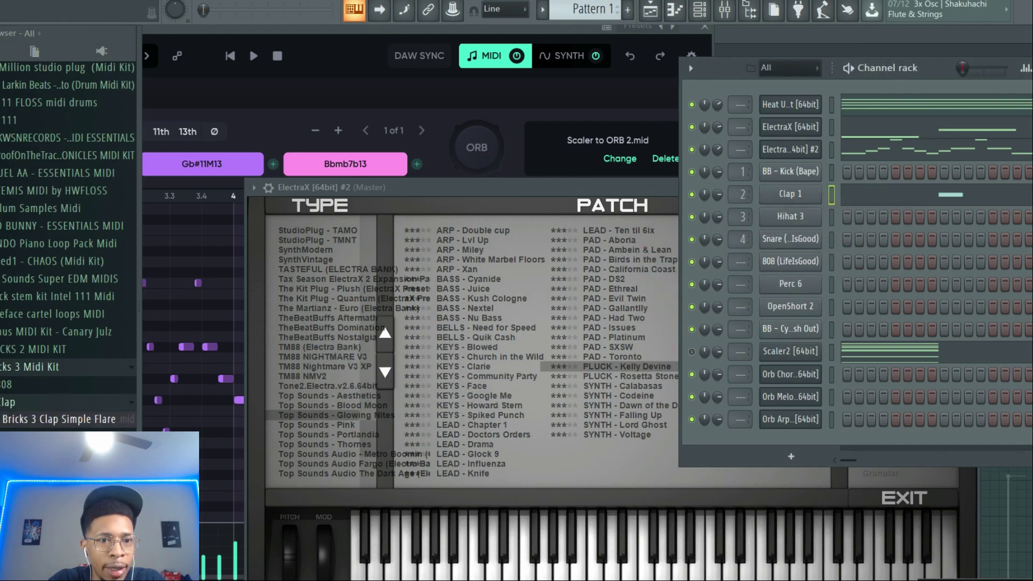
# - Import only the Hihat 3 1 track of a Bricks 3 closed hats MIDI file into the Hihat 3 channel
pyautogui.click(43, 437)
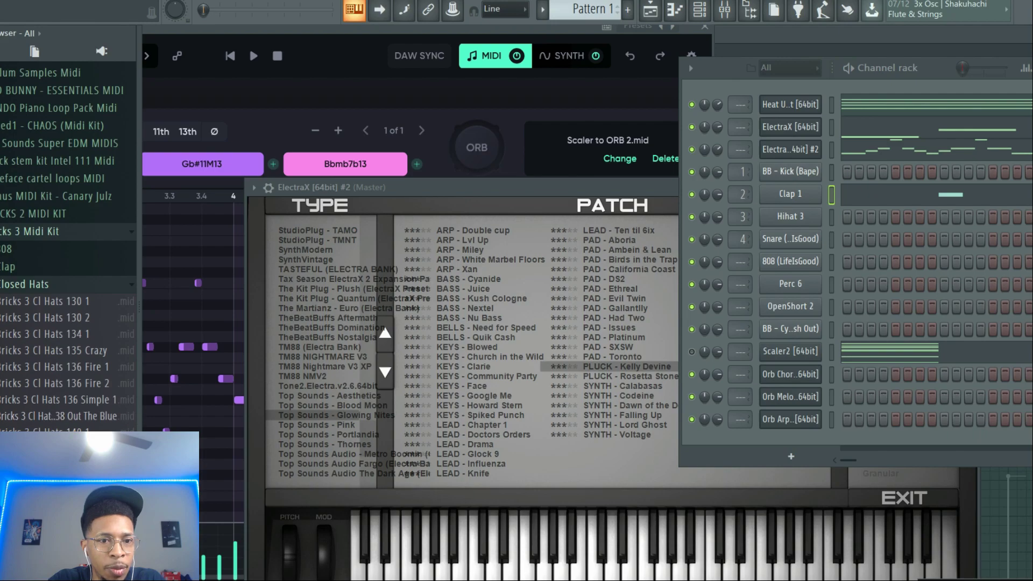
pyautogui.moveTo(70, 516); pyautogui.dragTo(805, 219)
pyautogui.click(624, 213)
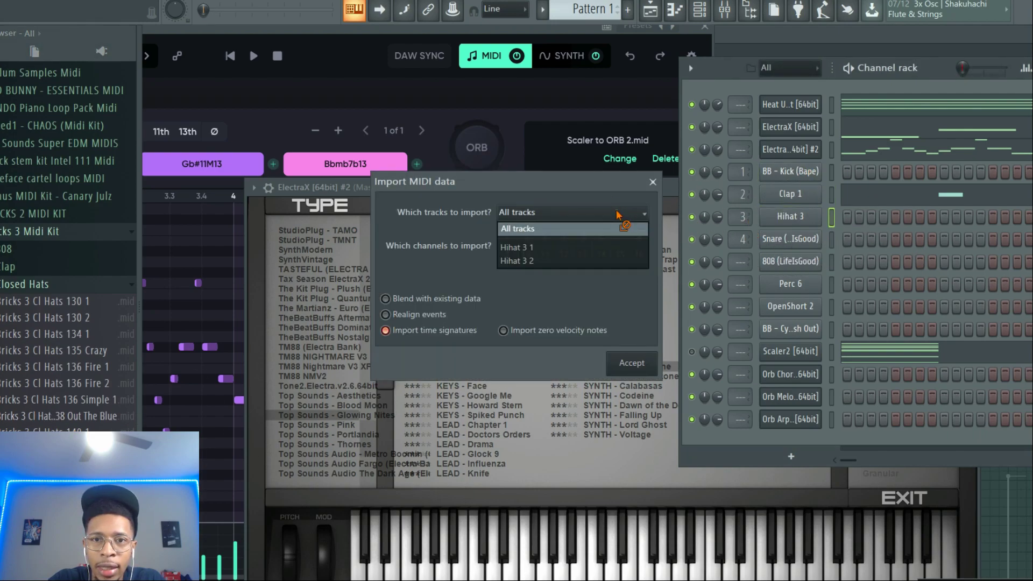
pyautogui.click(568, 248)
pyautogui.click(627, 364)
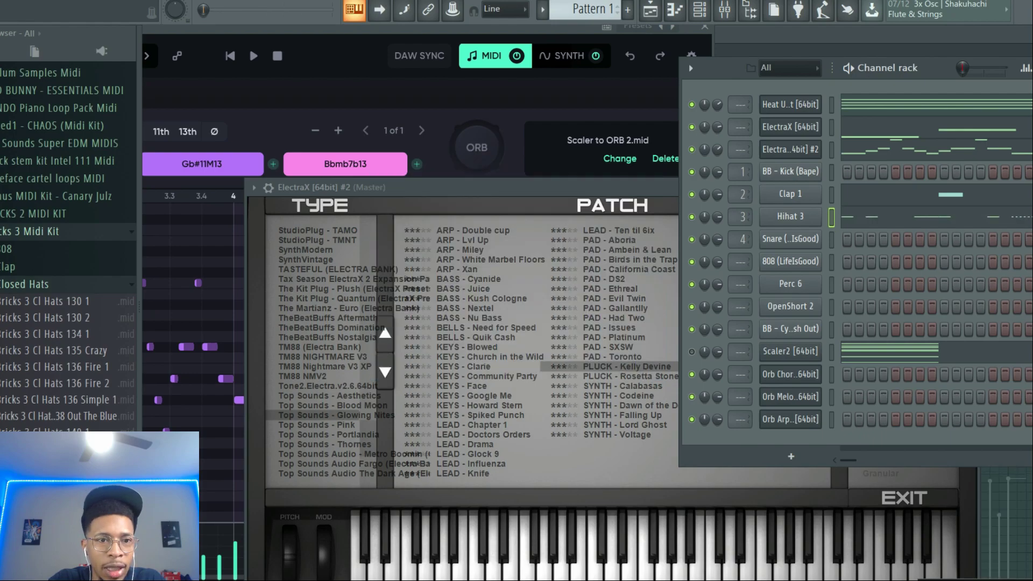
# - Import the BB - Kick (Bape) 1 track of the Bricks 3 Kick 132 MIDI file into the kick channel
pyautogui.click(31, 284)
pyautogui.click(11, 319)
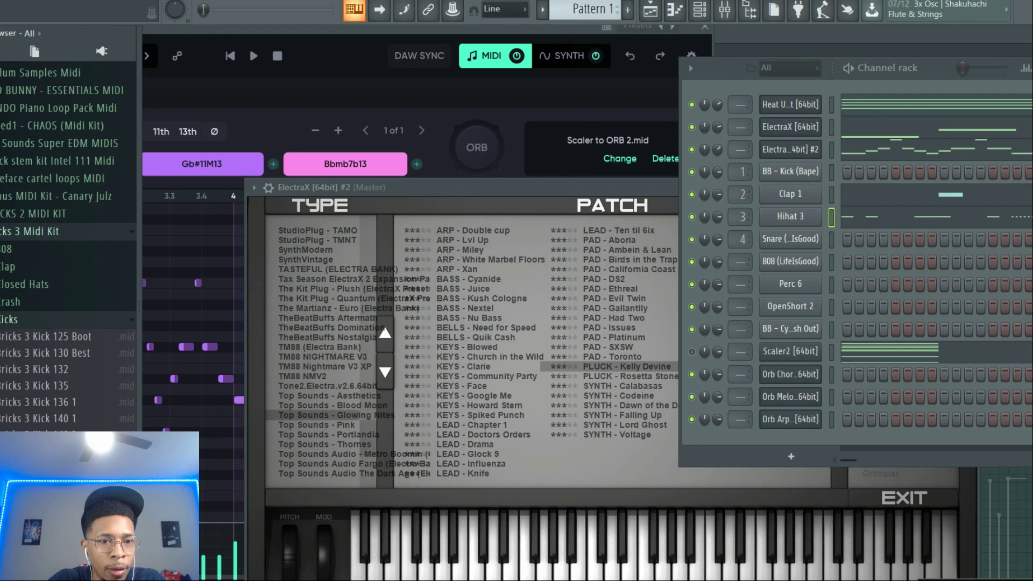
pyautogui.moveTo(54, 369); pyautogui.dragTo(789, 193)
pyautogui.click(643, 213)
pyautogui.click(603, 261)
pyautogui.click(604, 215)
pyautogui.click(587, 231)
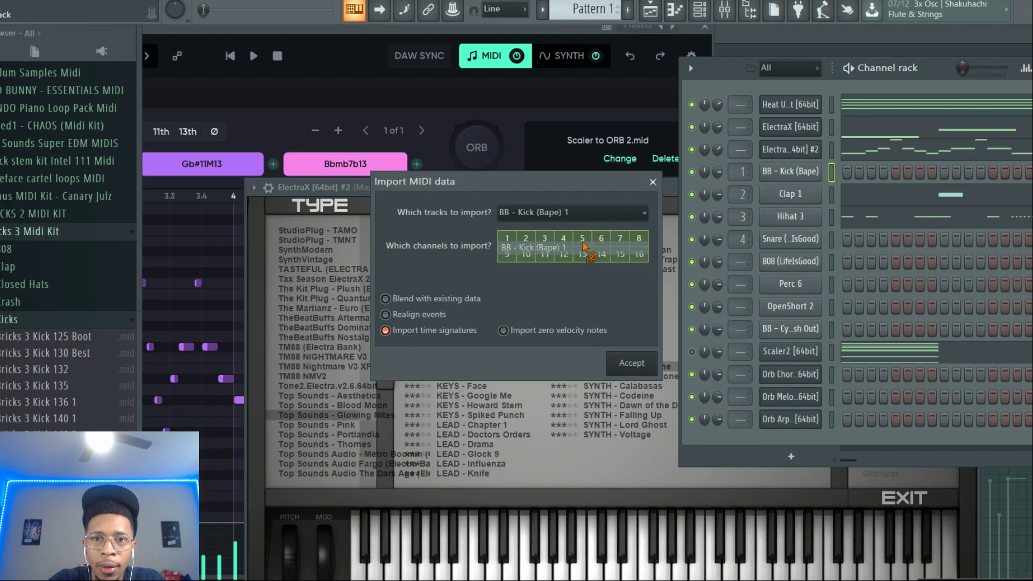
pyautogui.click(632, 364)
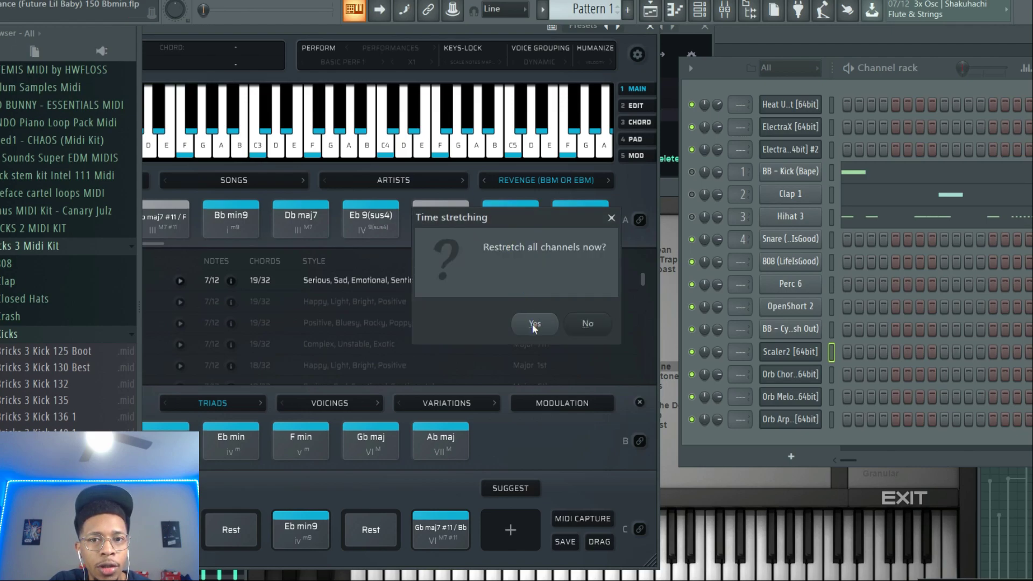
# - Accept restretching all channels and load the B or Abm (90sBallads) chord set from Prisms 3 Chord Suite in Scaler 2
pyautogui.click(535, 324)
pyautogui.moveTo(456, 32); pyautogui.dragTo(721, 108)
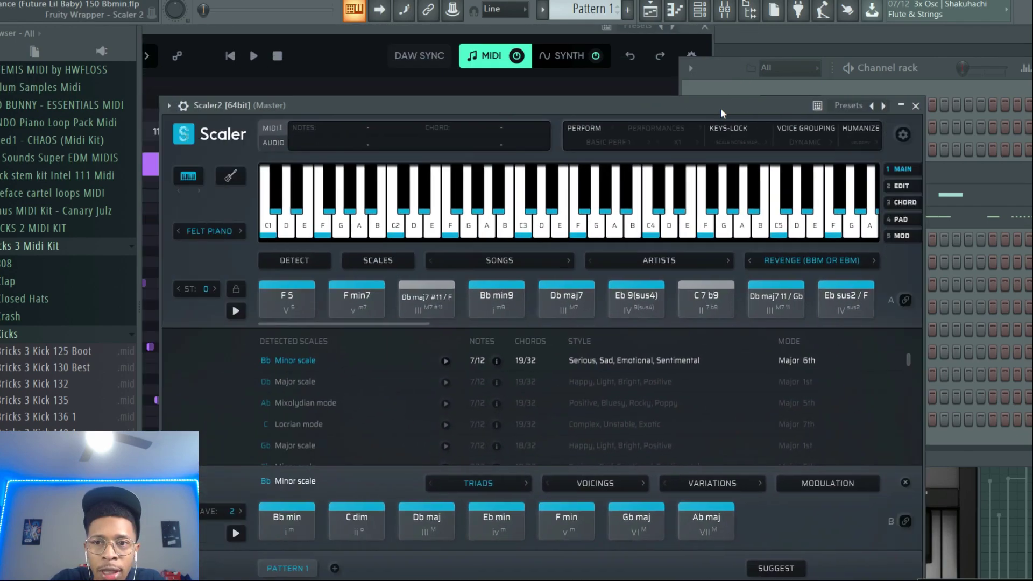
pyautogui.click(861, 261)
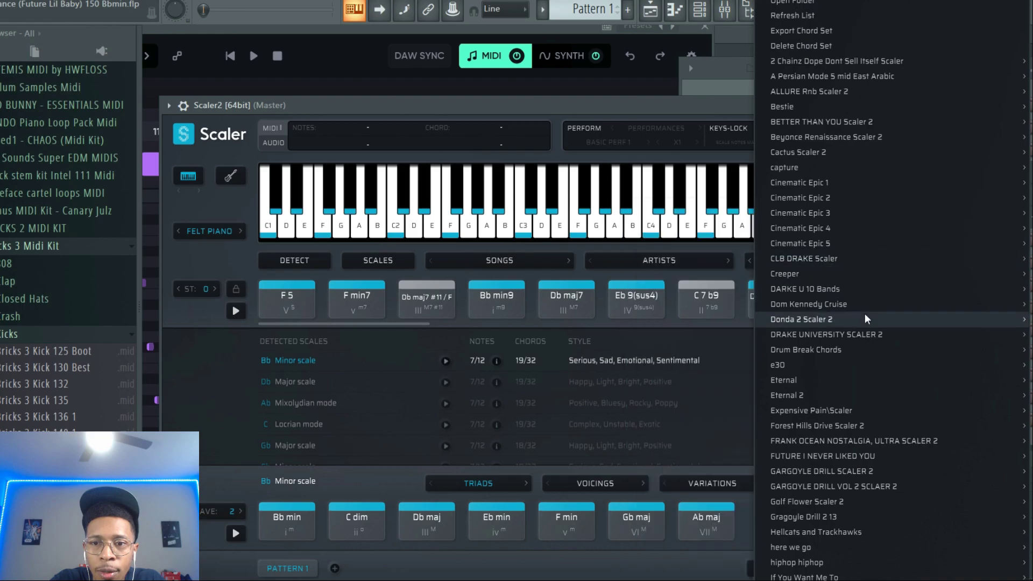
pyautogui.scroll(-5, 861, 565)
pyautogui.scroll(-8, 861, 538)
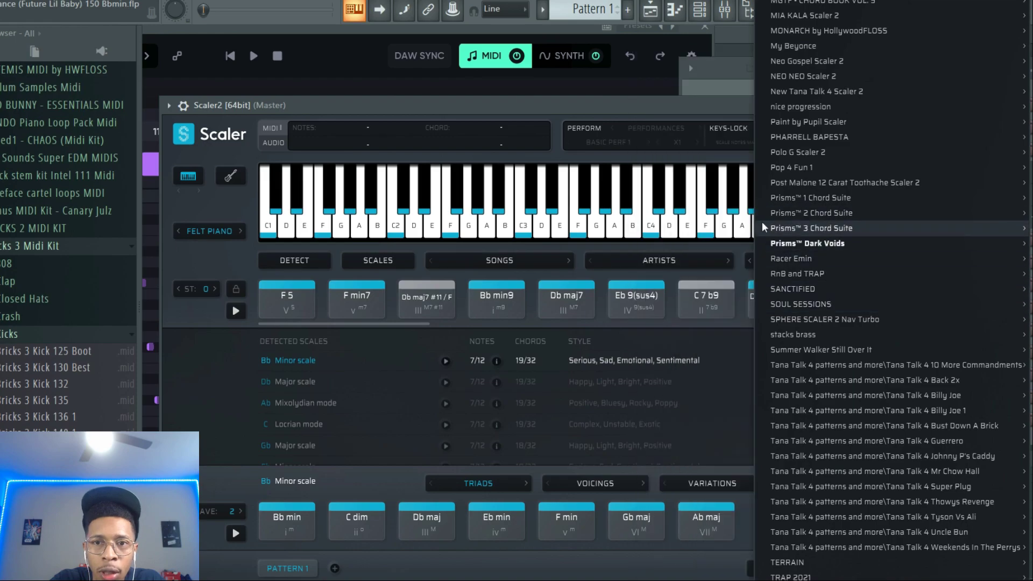
pyautogui.moveTo(797, 228)
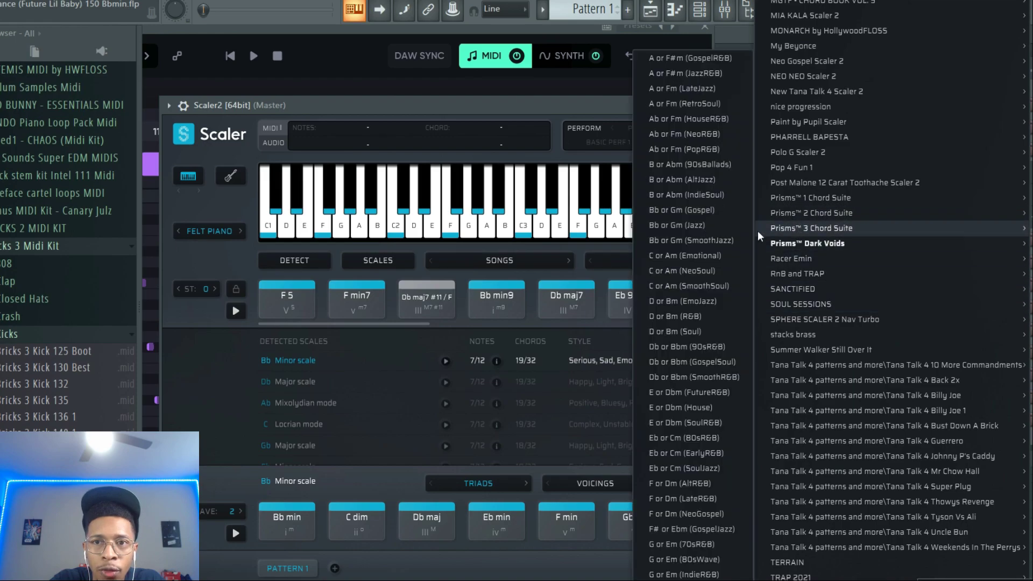
pyautogui.click(698, 164)
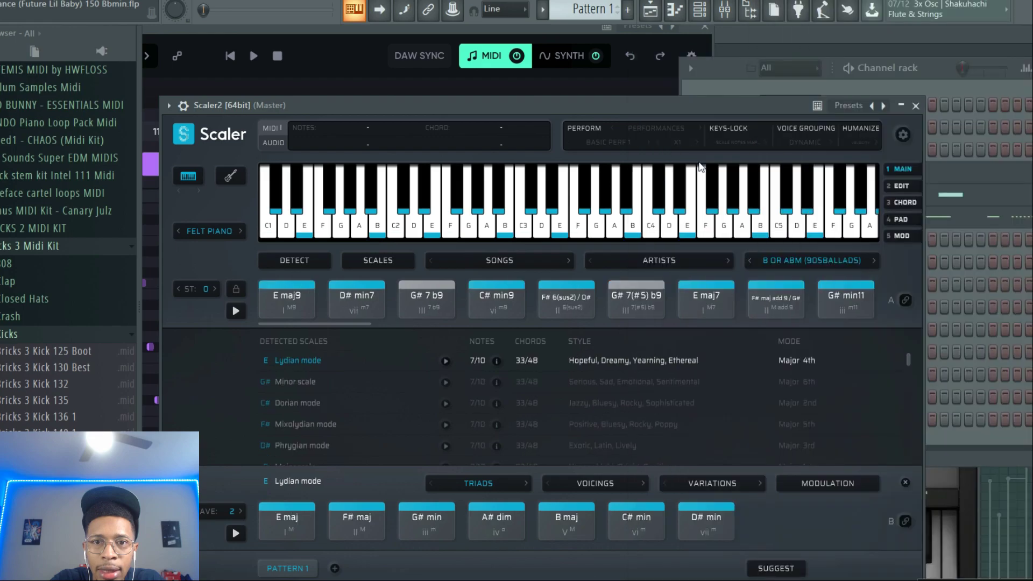
# - Select the G# Minor scale in Scaler 2 and audition the G# 7 b9 and G# min11 chords
pyautogui.click(295, 382)
pyautogui.click(428, 299)
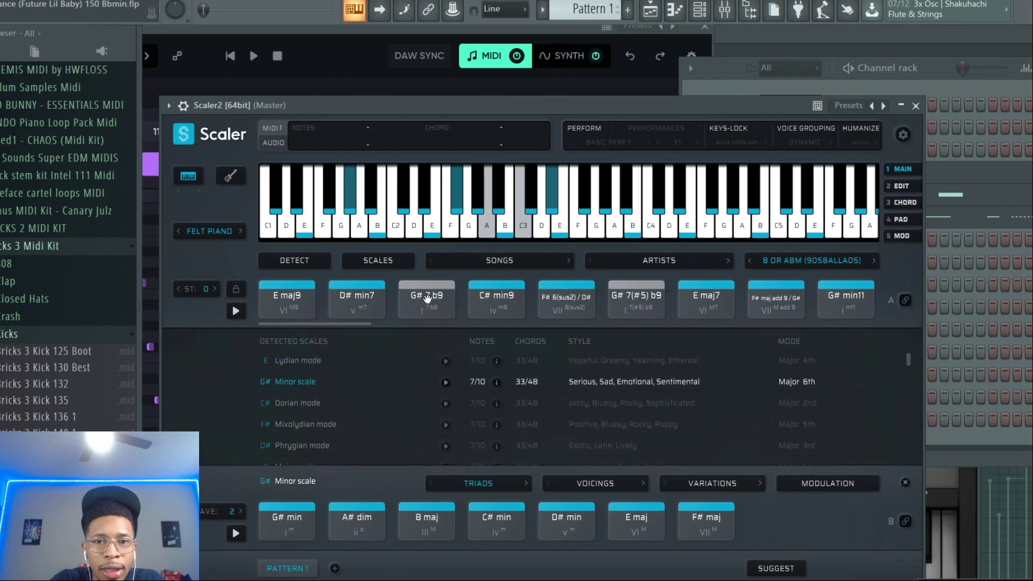
pyautogui.click(841, 304)
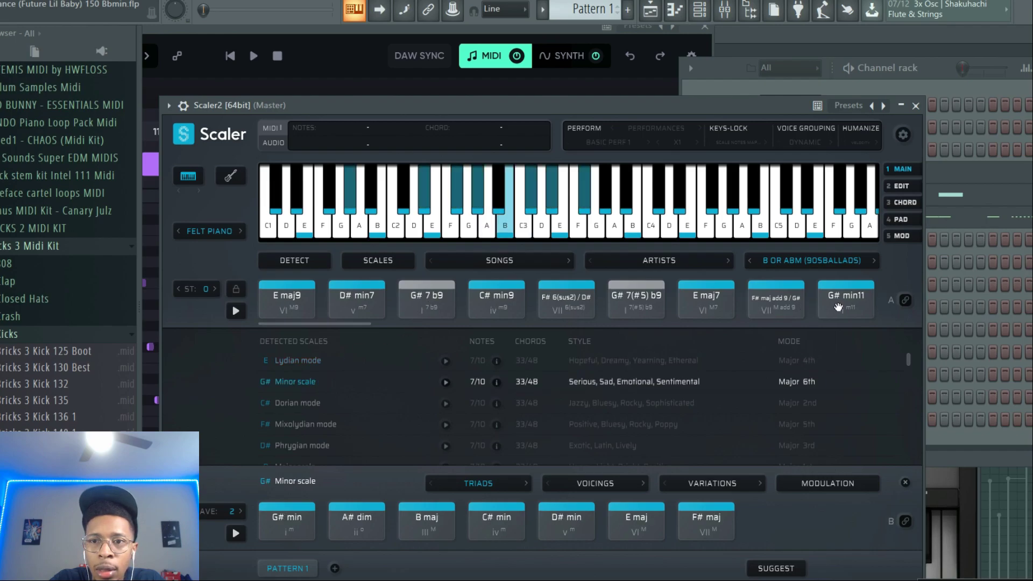
pyautogui.moveTo(763, 52); pyautogui.dragTo(751, 8)
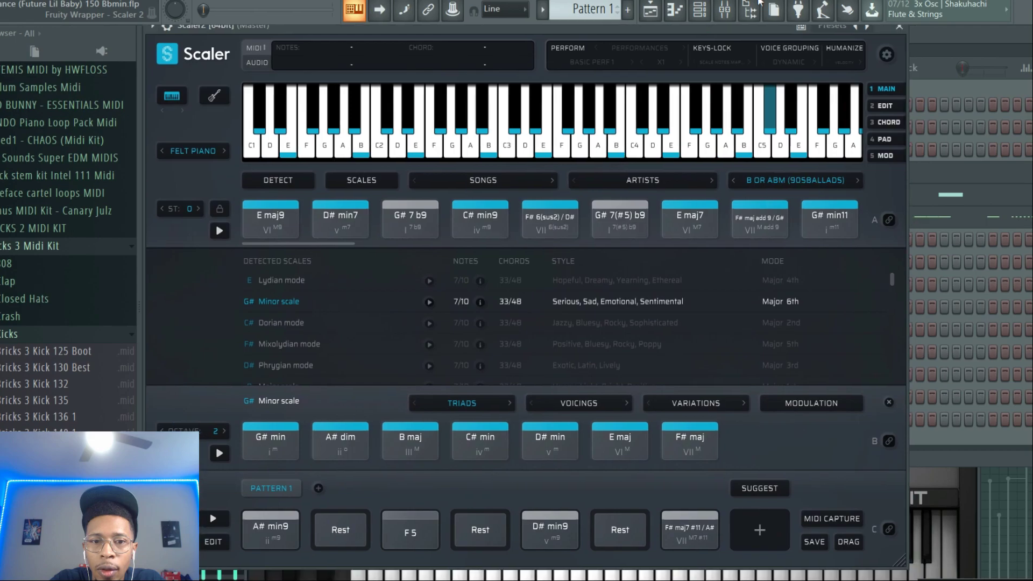
# - Replace the first four progression slots with G# min11, E maj7, C# min9 and F# 6(sus2)/D#, and delete the remaining old chords
pyautogui.moveTo(828, 224); pyautogui.dragTo(269, 522)
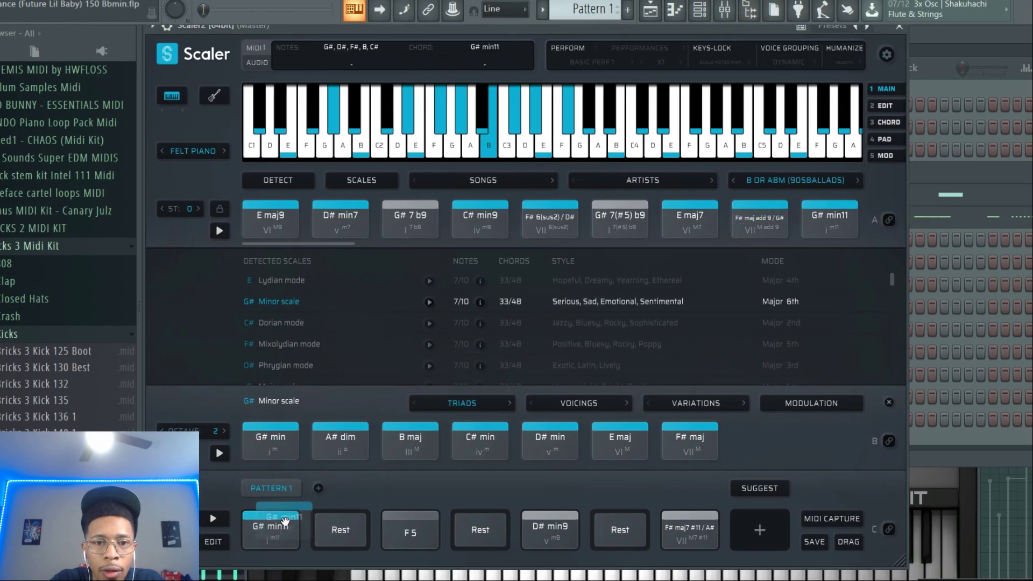
pyautogui.moveTo(688, 218); pyautogui.dragTo(339, 529)
pyautogui.moveTo(483, 239); pyautogui.dragTo(410, 530)
pyautogui.moveTo(554, 215); pyautogui.dragTo(480, 529)
pyautogui.moveTo(551, 485); pyautogui.dragTo(744, 549)
pyautogui.press('Delete')
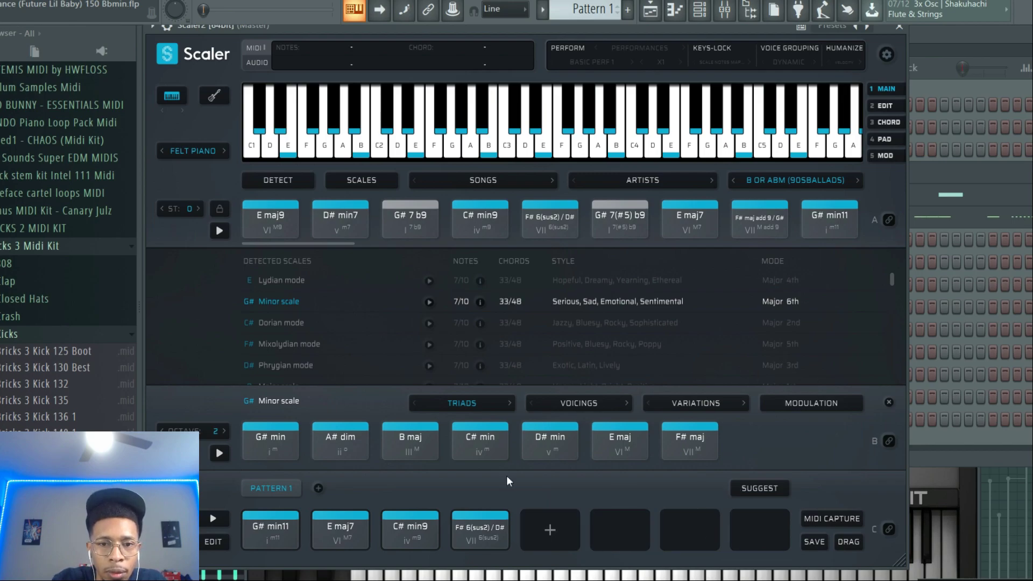
# - Add G# min11, E maj7 and C# min9 to the fifth, sixth and seventh slots of the progression
pyautogui.moveTo(829, 226); pyautogui.dragTo(556, 522)
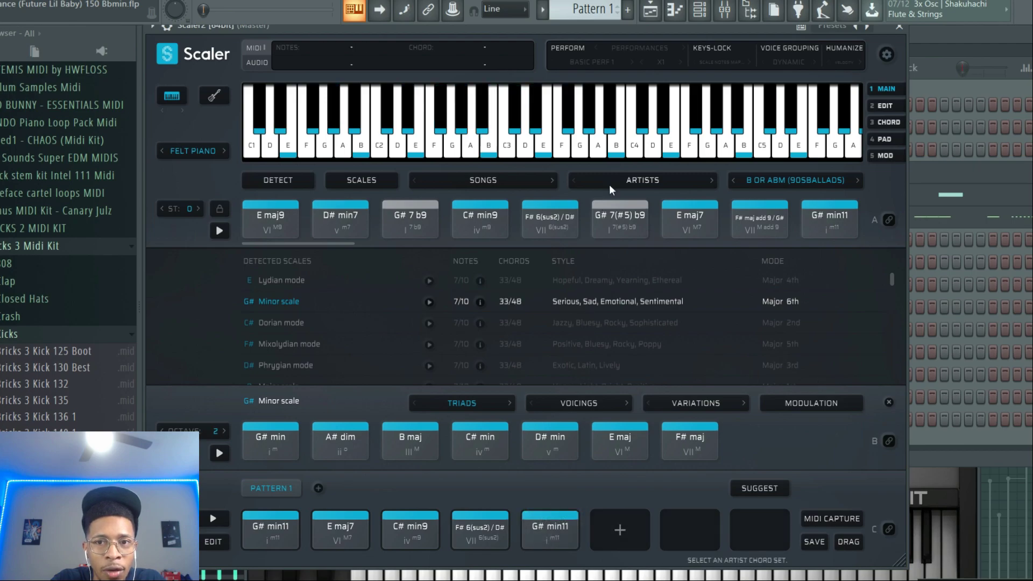
pyautogui.click(682, 225)
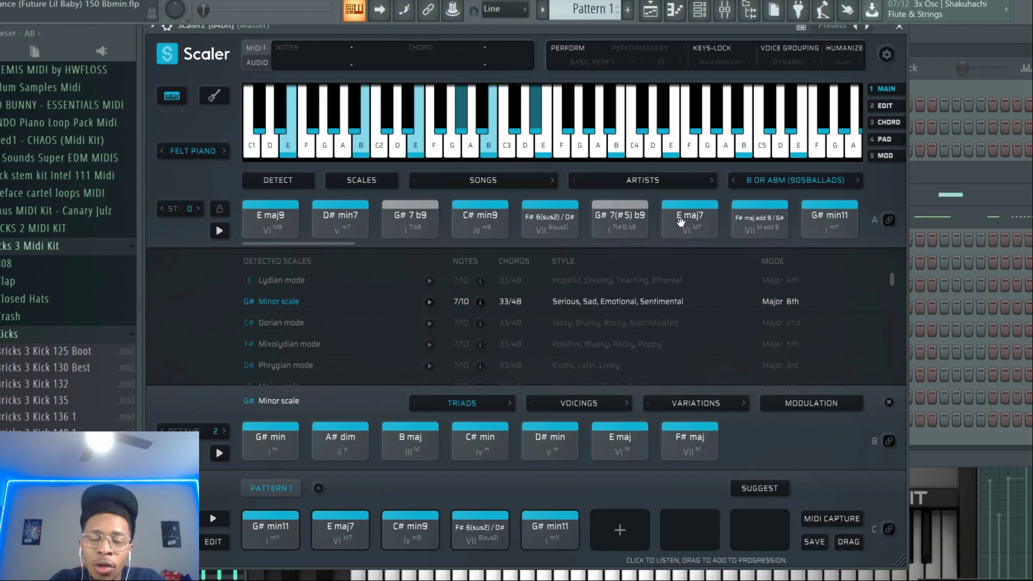
pyautogui.moveTo(667, 235); pyautogui.dragTo(620, 528)
pyautogui.moveTo(480, 221); pyautogui.dragTo(686, 531)
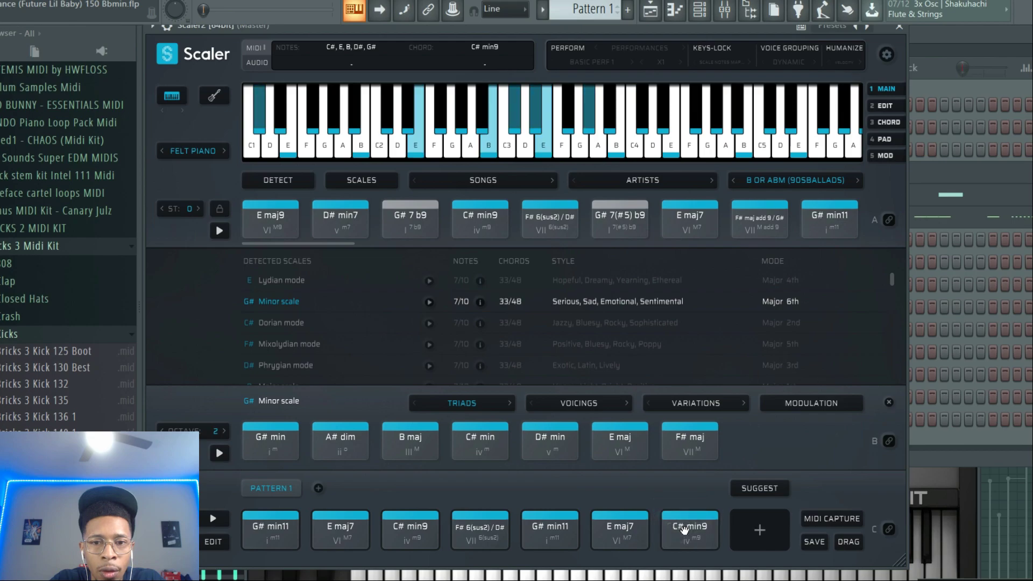
# - Audition candidate closing chords and add A maj add 9 / B as the eighth chord of the progression
pyautogui.click(340, 218)
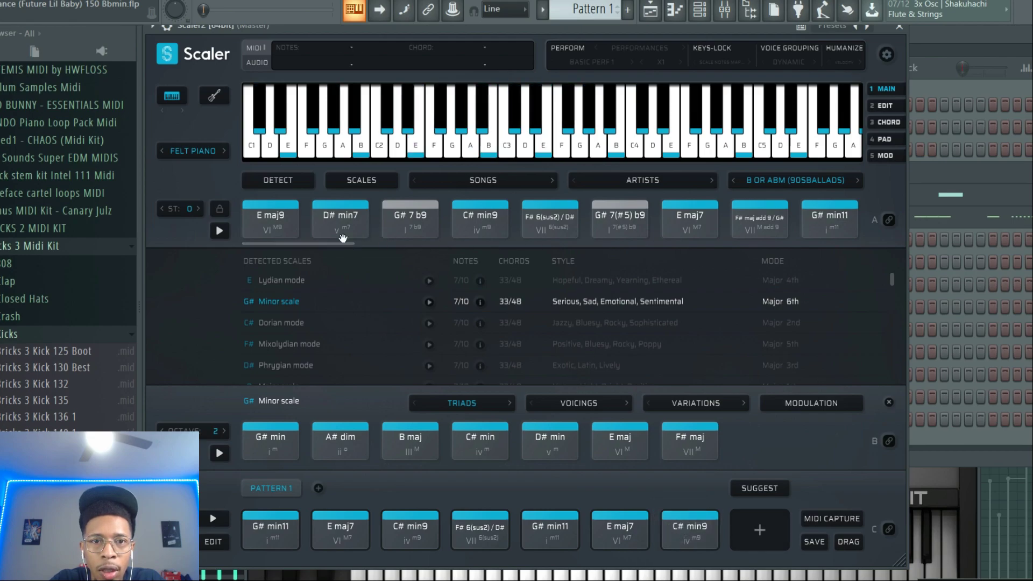
pyautogui.moveTo(340, 216); pyautogui.dragTo(569, 251)
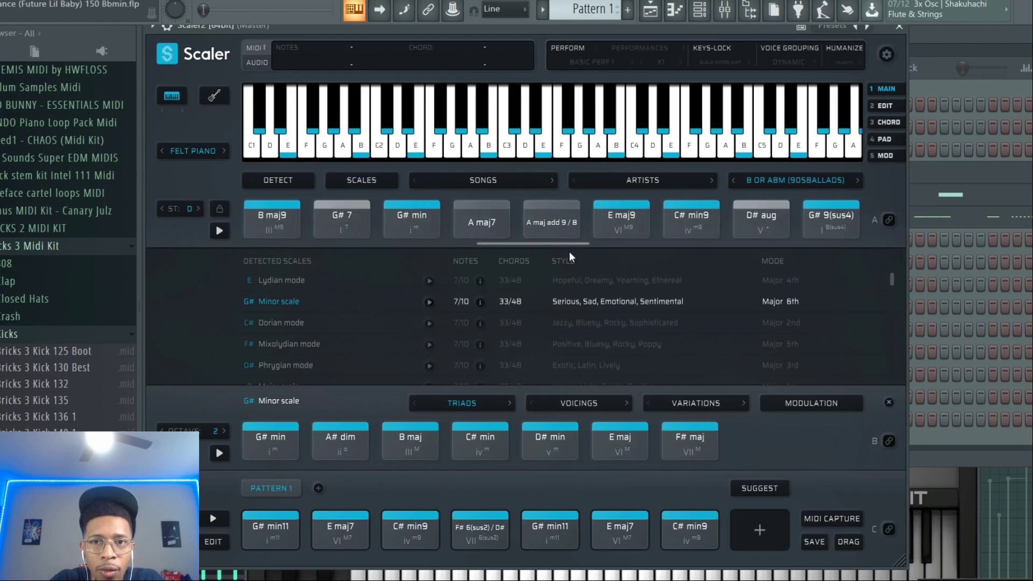
pyautogui.click(556, 218)
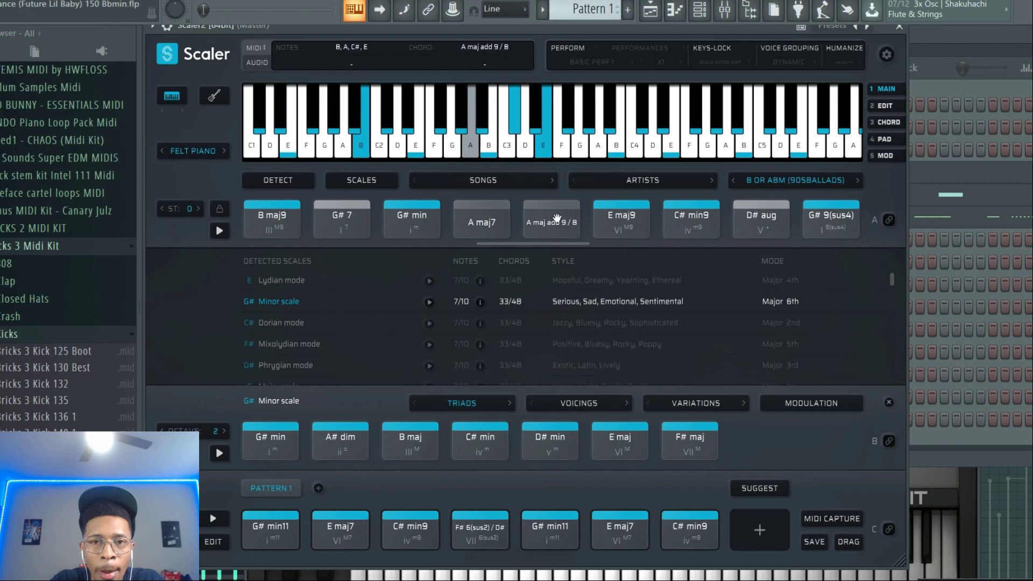
pyautogui.moveTo(557, 219); pyautogui.dragTo(760, 532)
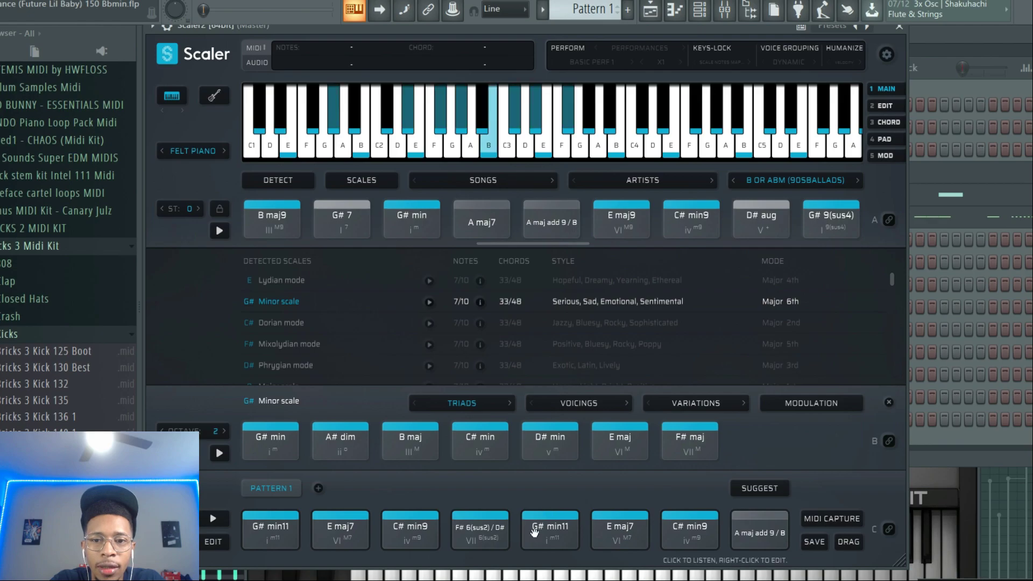
# - Transfer the eight-chord progression as MIDI to the Scaler2 channel's piano roll and play it back
pyautogui.moveTo(706, 27); pyautogui.dragTo(500, 10)
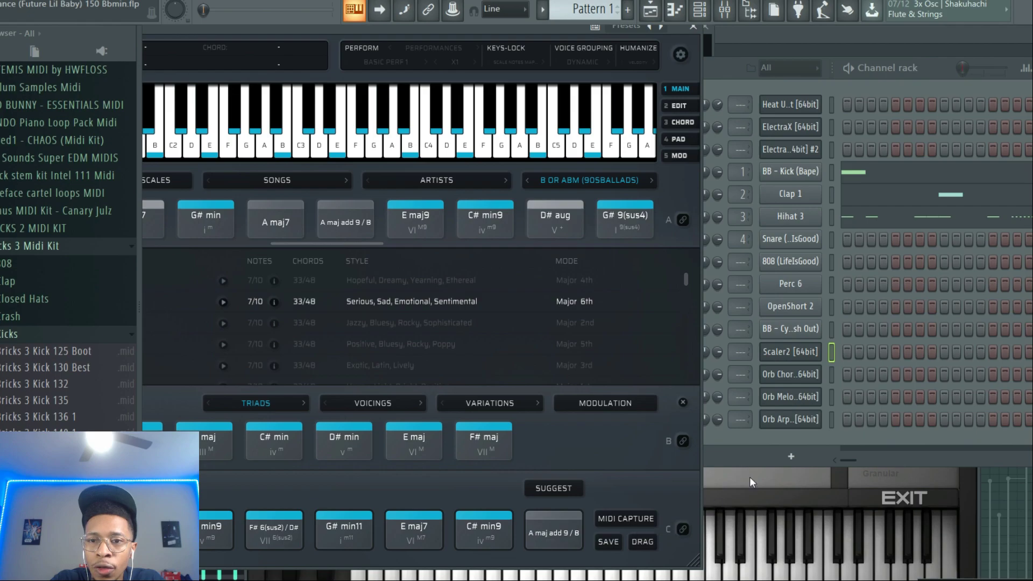
pyautogui.moveTo(793, 351); pyautogui.dragTo(794, 351)
pyautogui.click(859, 353)
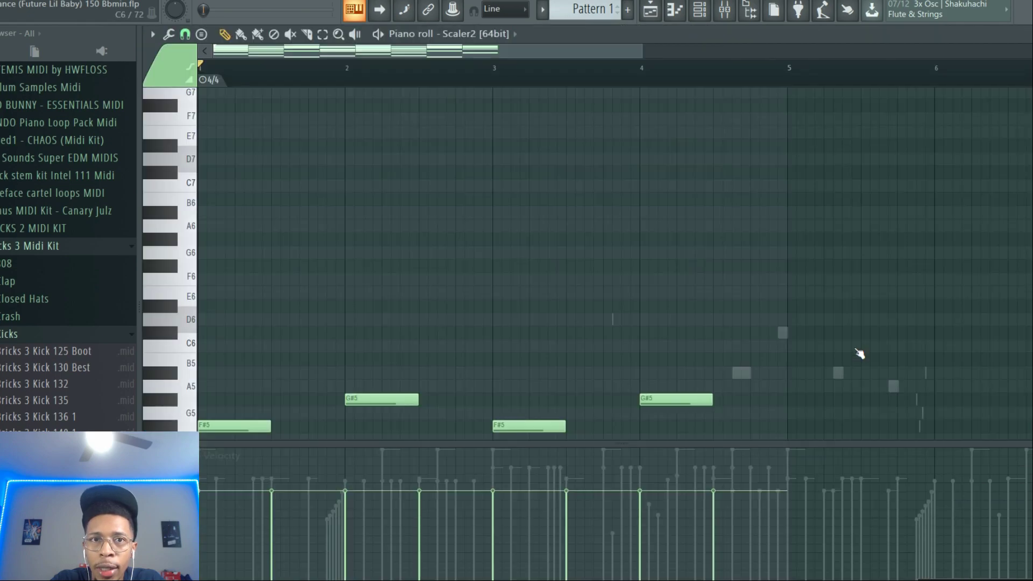
pyautogui.scroll(-5, 539, 187)
pyautogui.scroll(2, 540, 187)
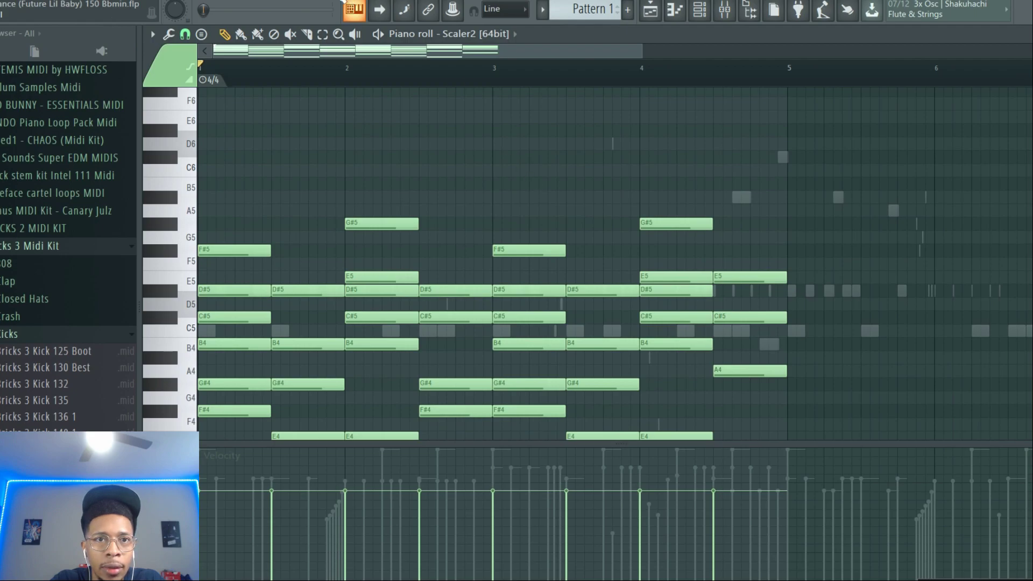
pyautogui.press('space')
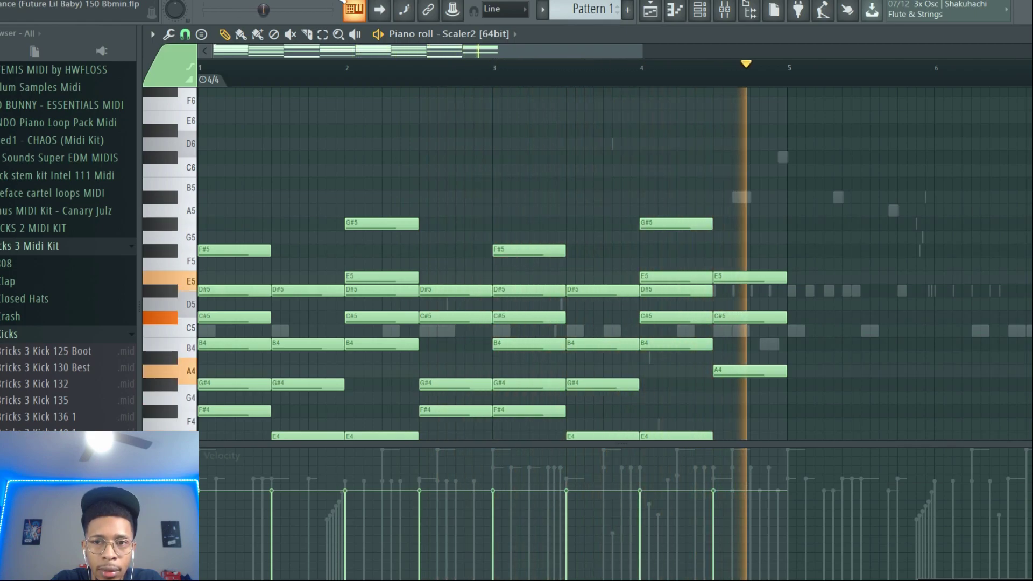
pyautogui.press('space')
# - Space the Scaler2 chords one bar apart and lengthen every chord note to a full bar
pyautogui.scroll(-3, 268, 99)
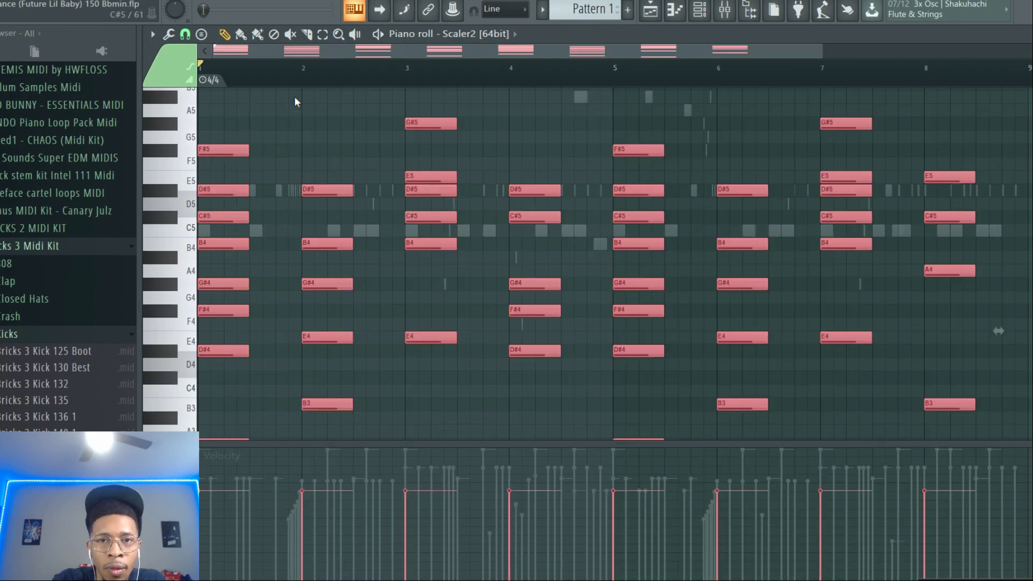
pyautogui.moveTo(247, 150); pyautogui.dragTo(292, 153)
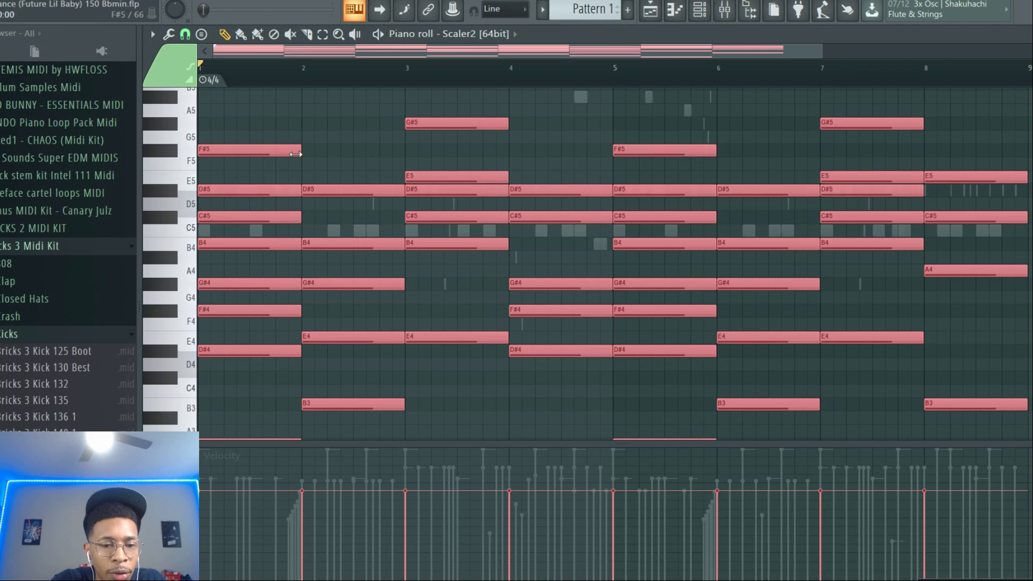
# - Strum the Scaler2 chords in alternating directions with their ends preserved, and play back the result
pyautogui.hotkey('alt', 's')
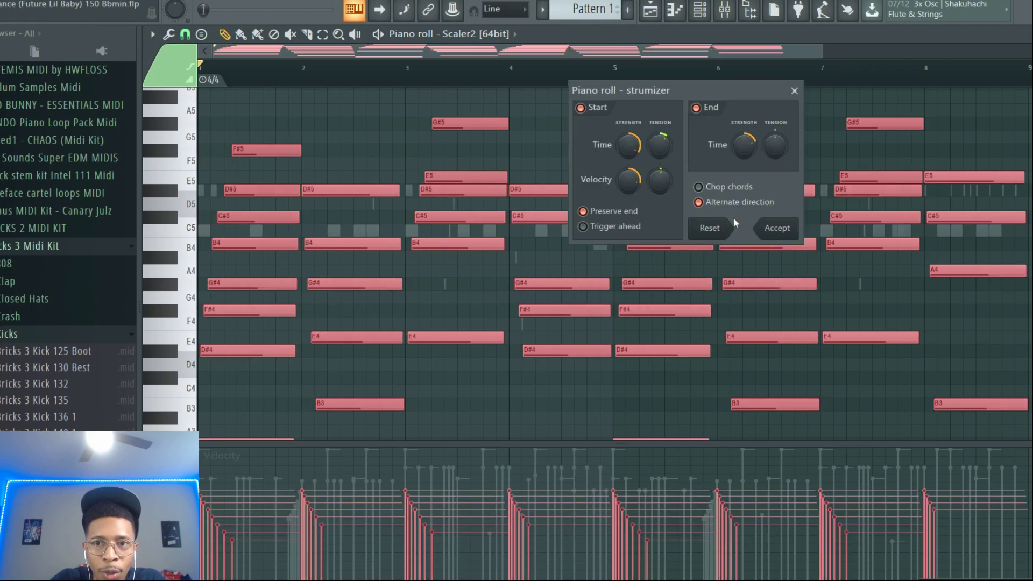
pyautogui.click(777, 228)
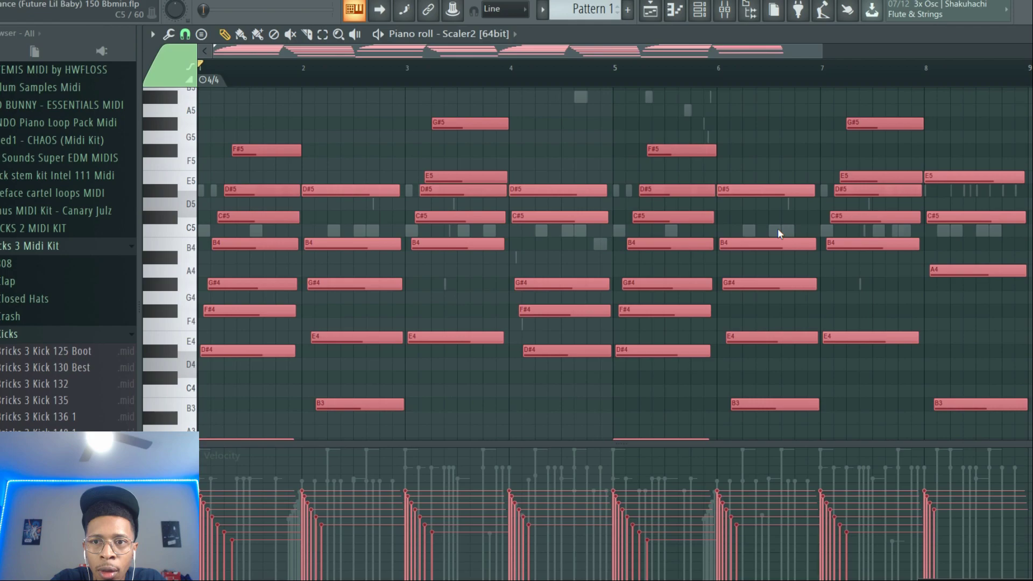
pyautogui.press('space')
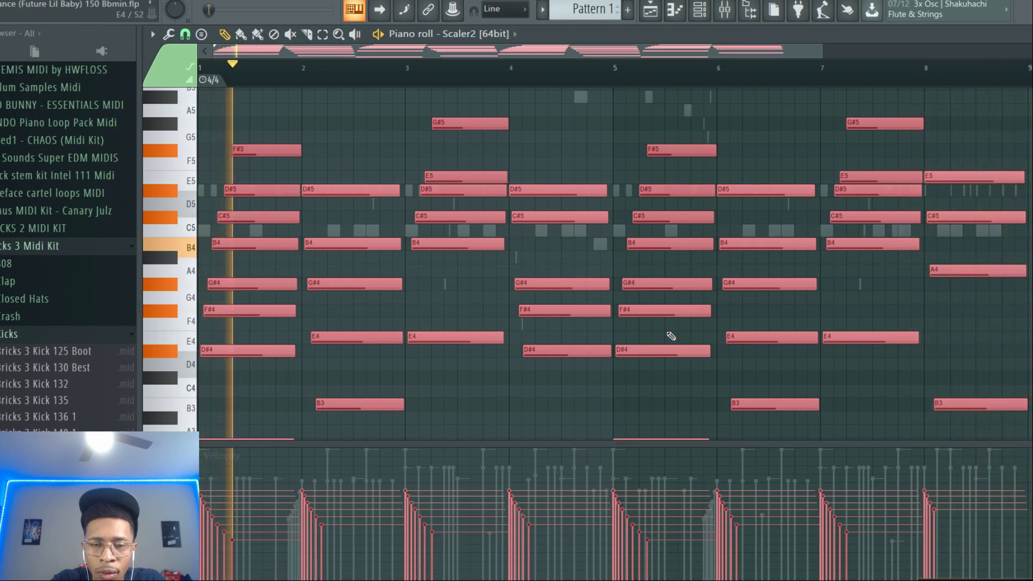
pyautogui.press('space')
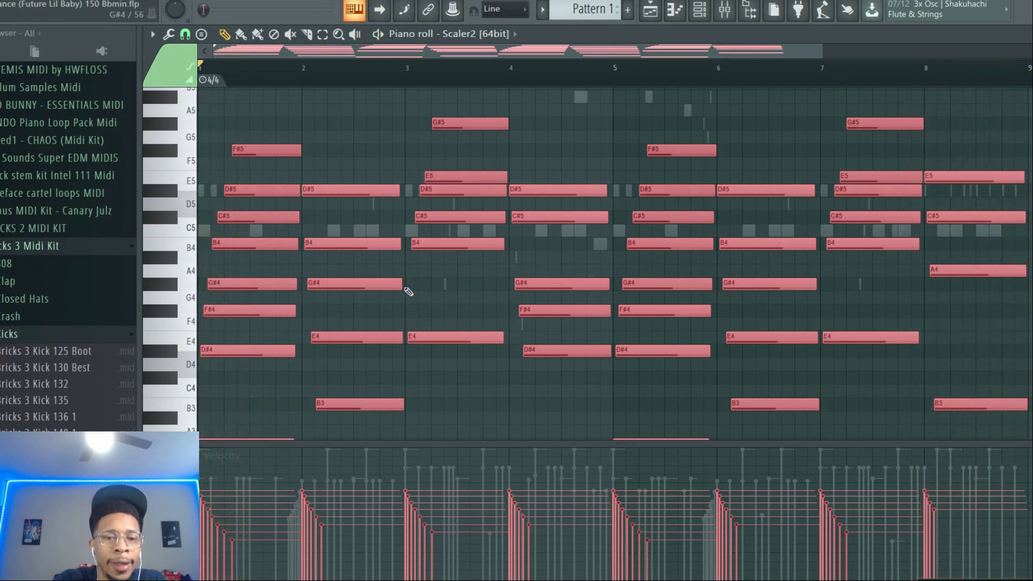
# - Bring up Orb Chords, expand the video midi folder in the browser and remove the loaded Scaler to ORB 2.mid
pyautogui.press('F6')
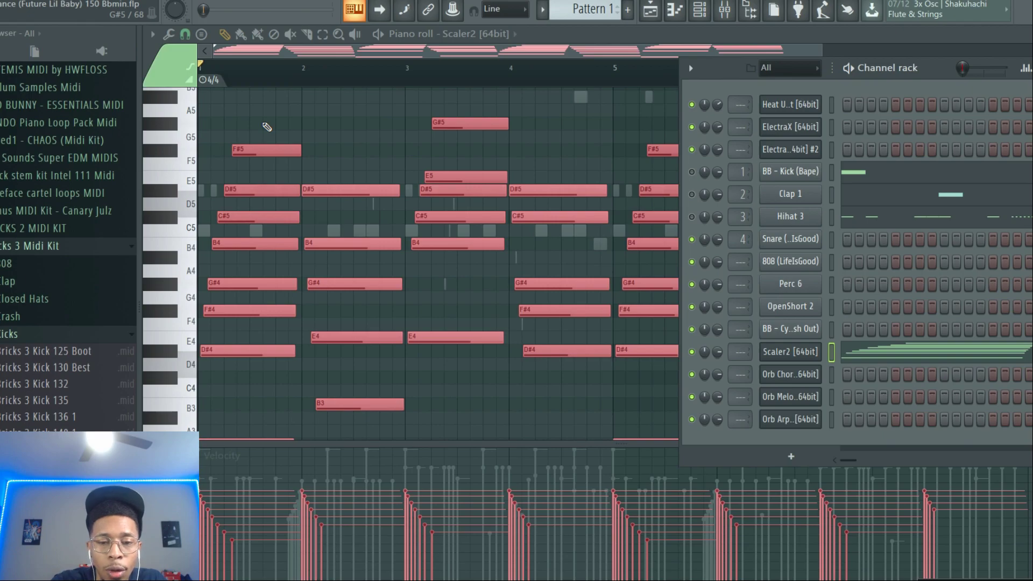
pyautogui.press('Tab')
pyautogui.scroll(5, 10, 240)
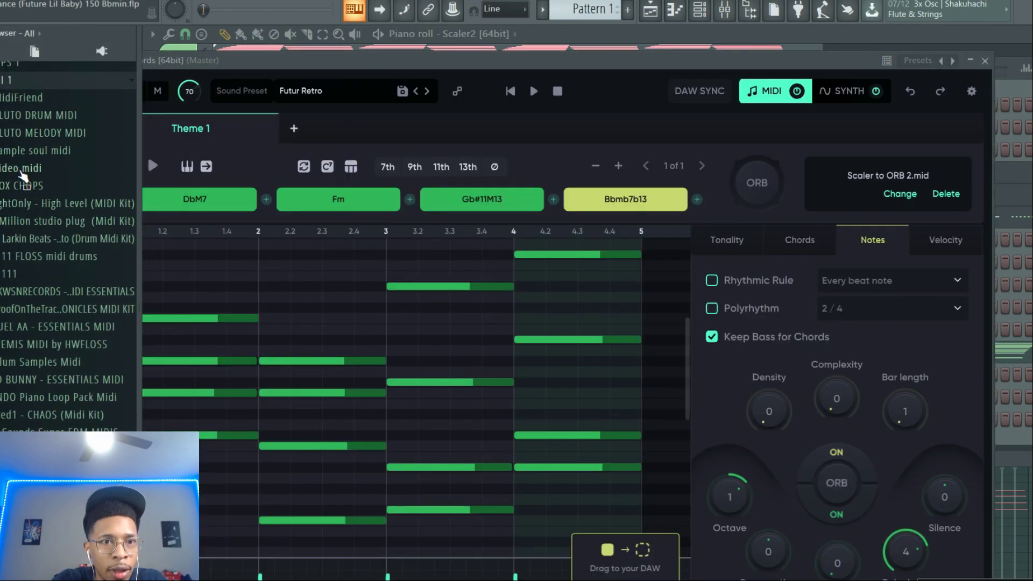
pyautogui.click(22, 168)
pyautogui.moveTo(3, 238); pyautogui.dragTo(888, 183)
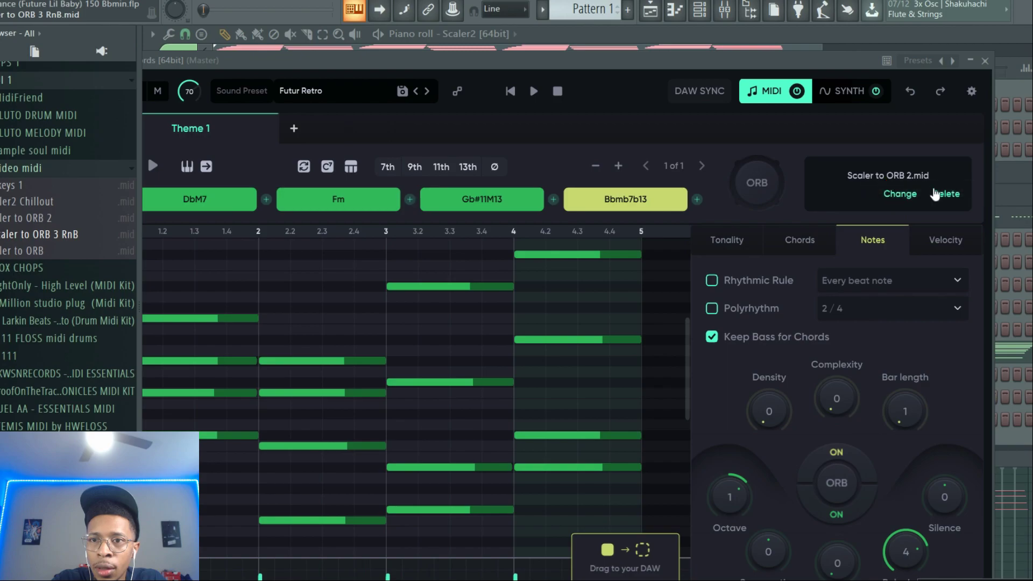
pyautogui.click(907, 196)
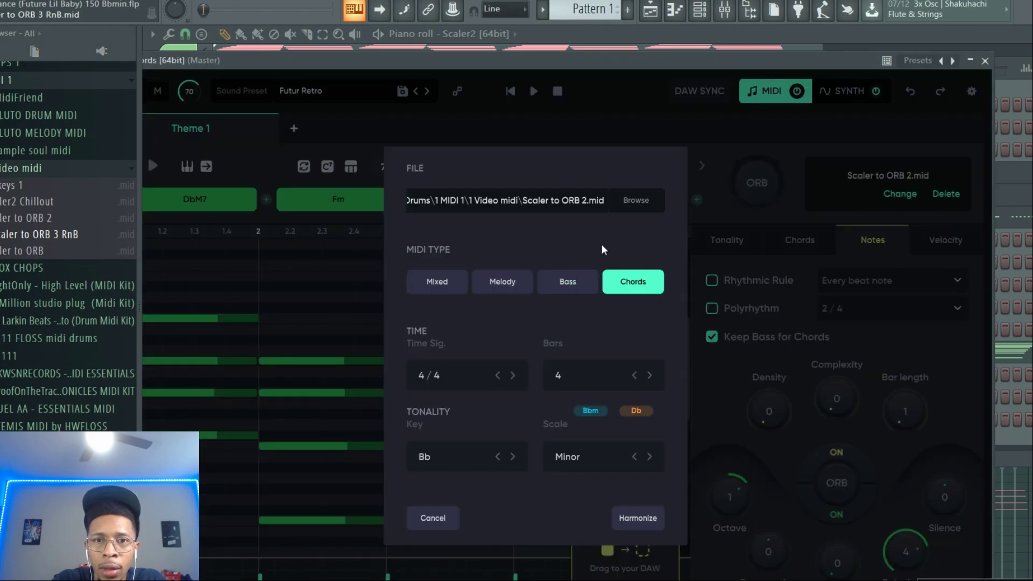
pyautogui.click(419, 518)
pyautogui.click(937, 195)
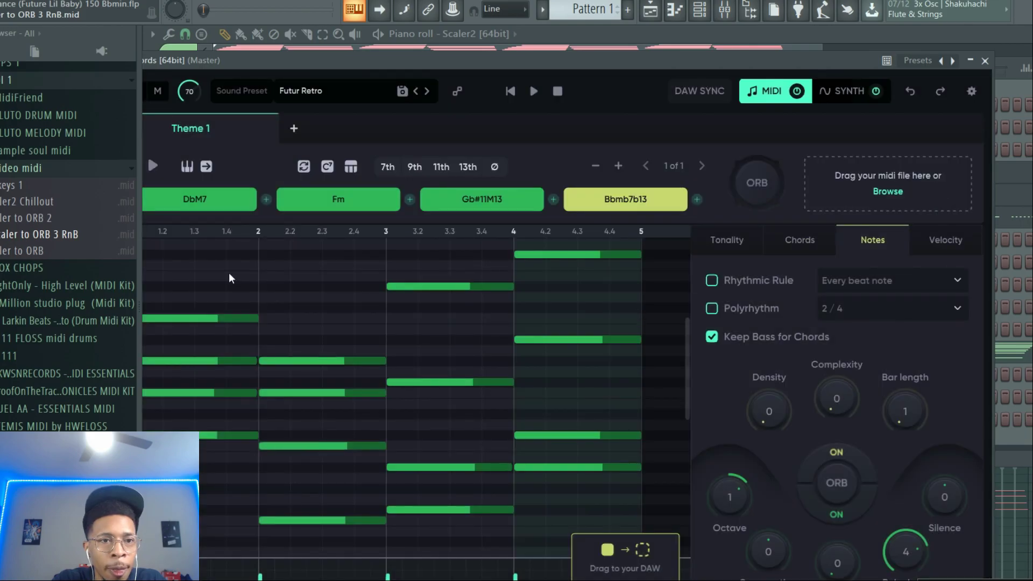
# - Load Scaler to ORB 3 RnB.mid into Orb Chords as a Chords-type MIDI and harmonize it
pyautogui.moveTo(72, 242); pyautogui.dragTo(872, 193)
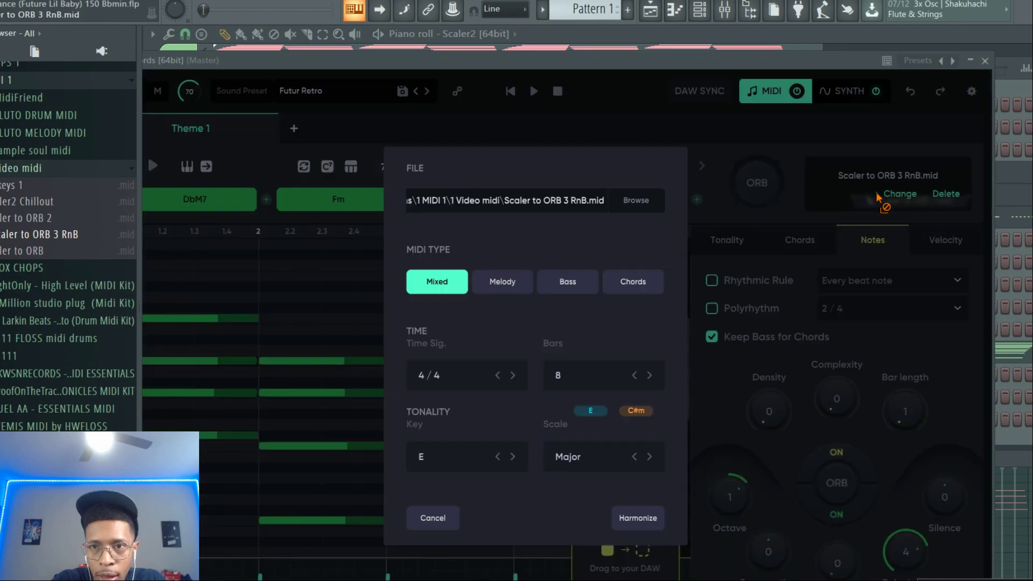
pyautogui.click(633, 285)
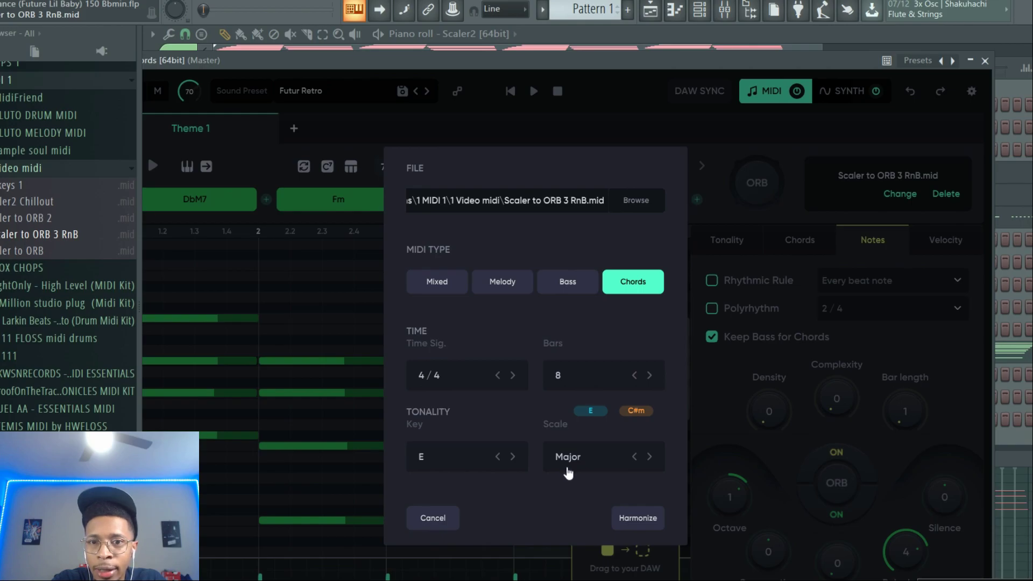
pyautogui.click(635, 520)
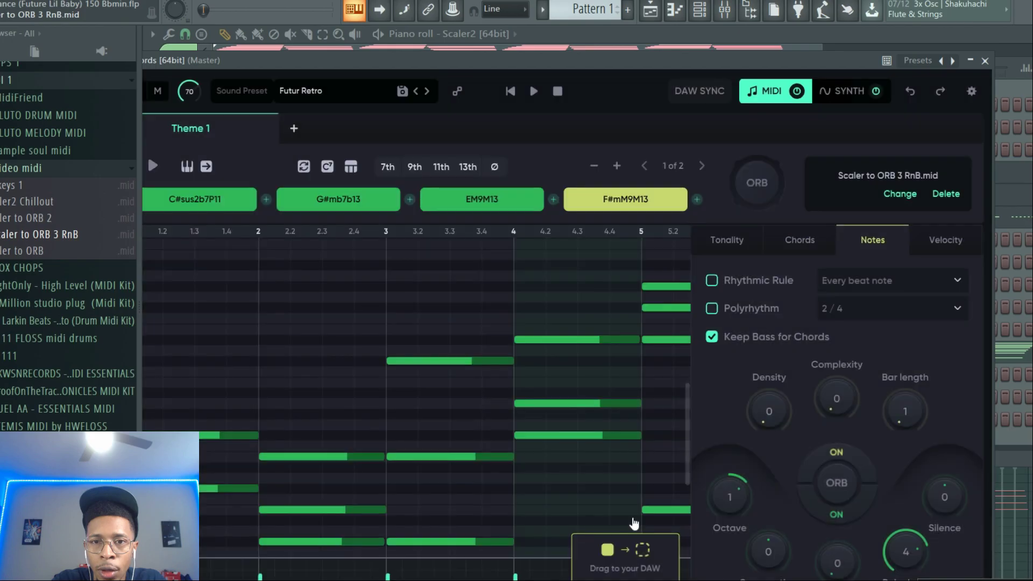
# - Check both pages of the harmonized progression and transfer the Orb chords to the Heat Up 3 channel
pyautogui.click(153, 166)
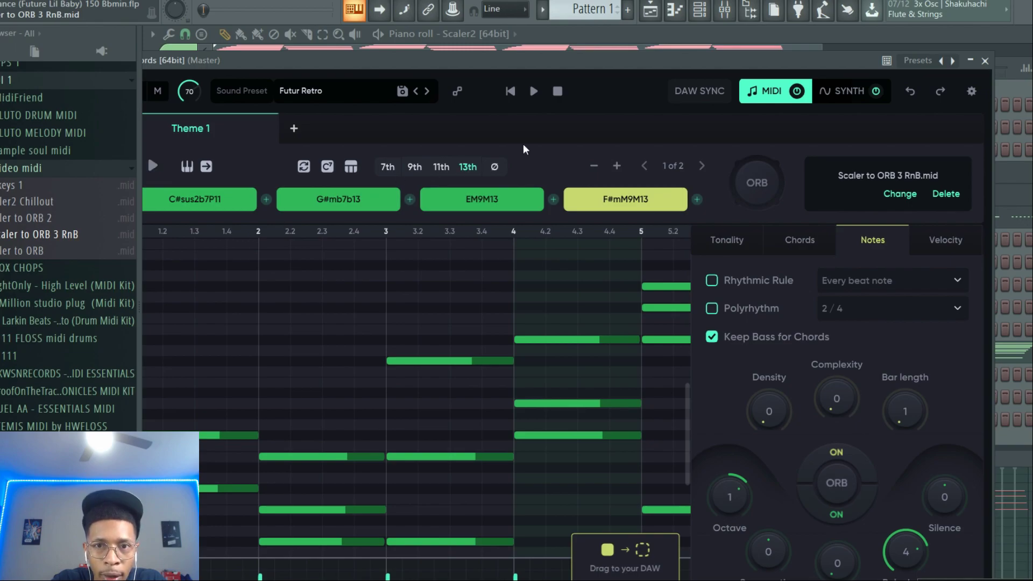
pyautogui.click(702, 167)
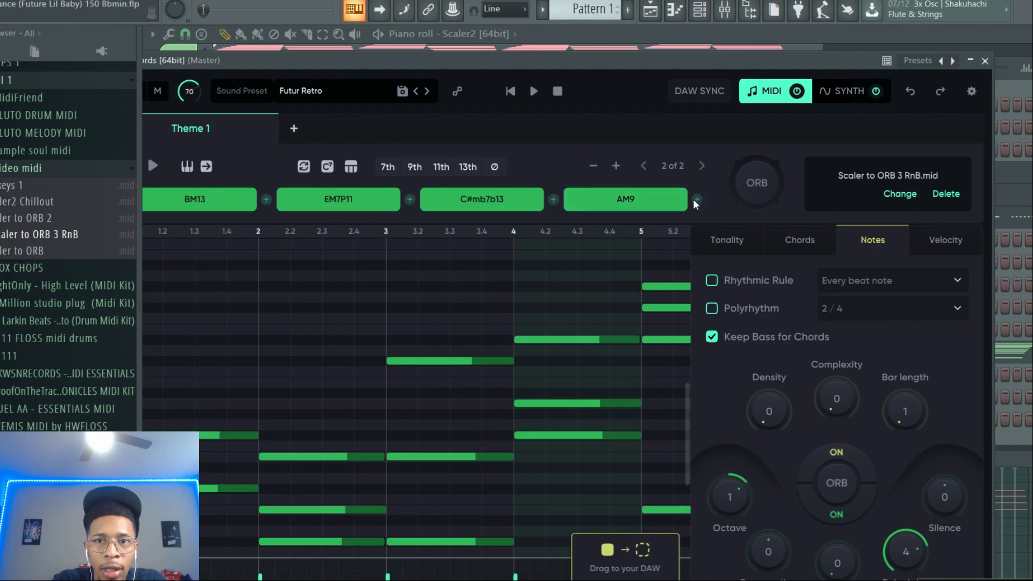
pyautogui.click(643, 166)
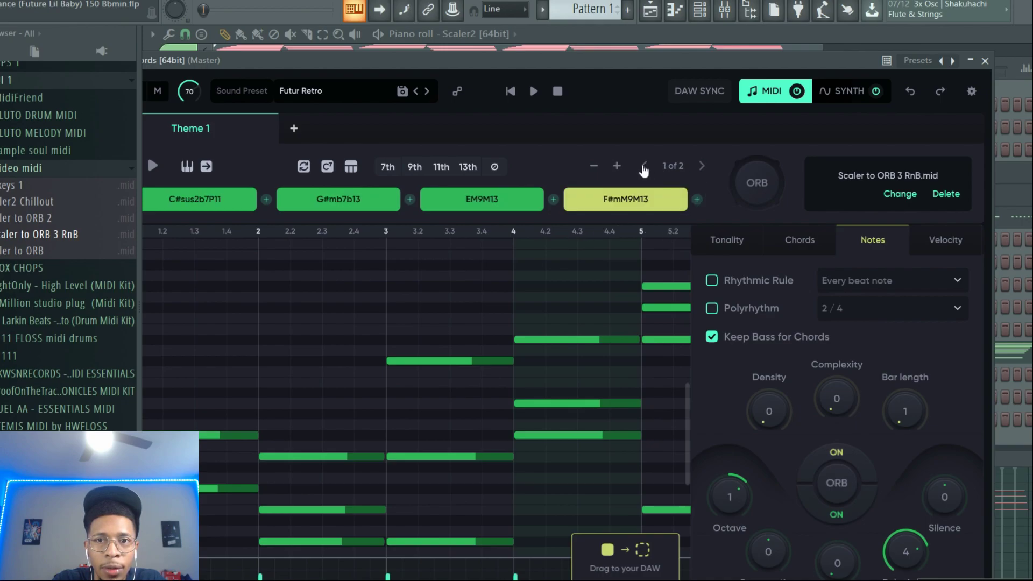
pyautogui.moveTo(451, 55); pyautogui.dragTo(200, 20)
pyautogui.moveTo(374, 517); pyautogui.dragTo(796, 108)
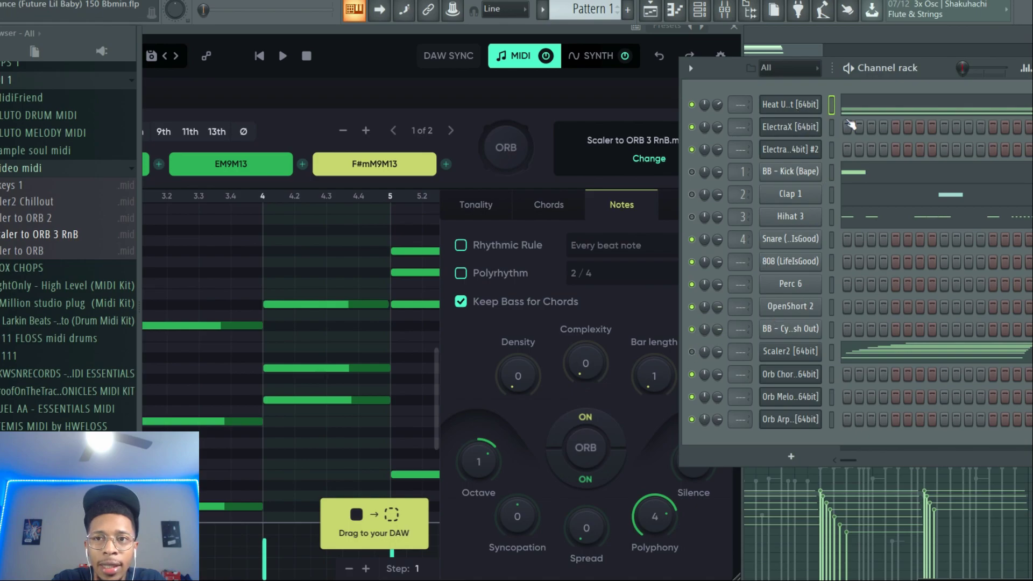
# - Load the Tears keys preset from the Weekend expansion in Heat Up 3 and play the chords
pyautogui.click(790, 104)
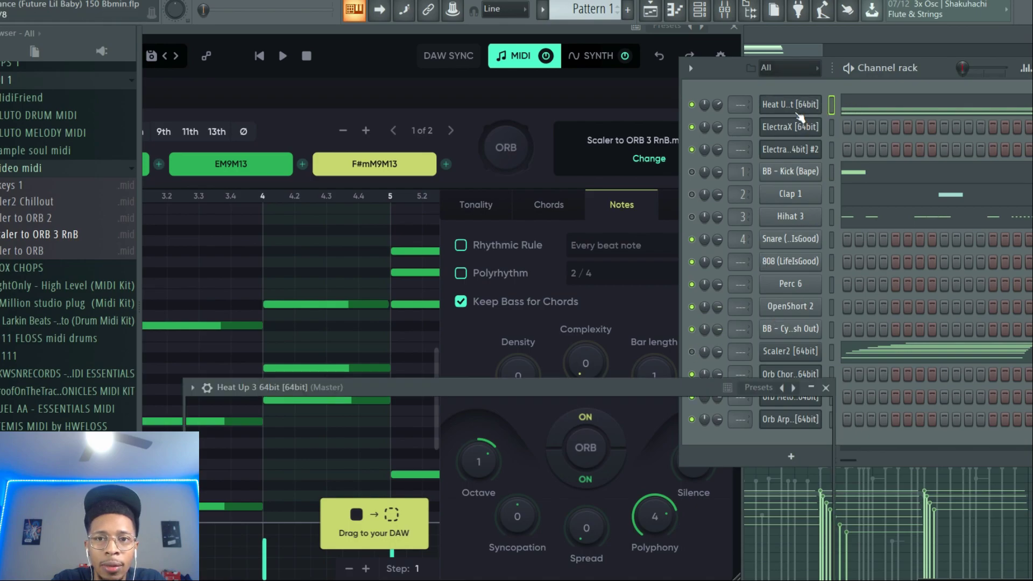
pyautogui.moveTo(561, 402); pyautogui.dragTo(544, 240)
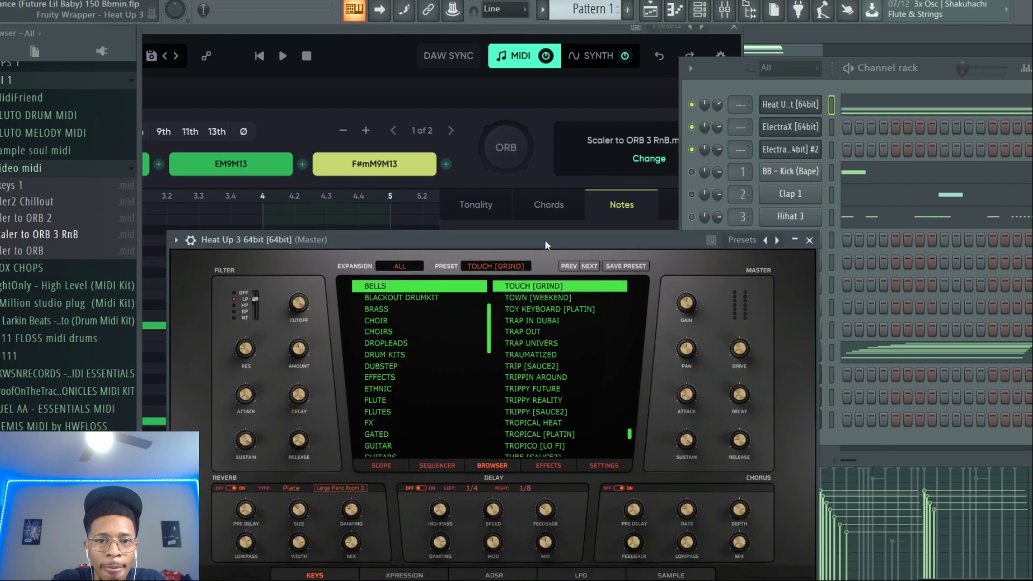
pyautogui.click(407, 266)
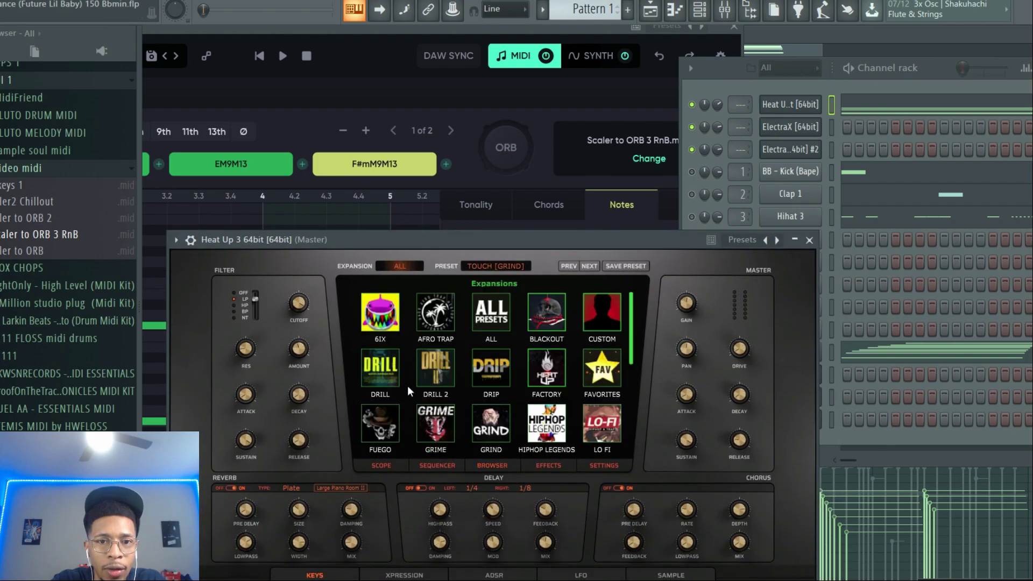
pyautogui.scroll(-5, 408, 385)
pyautogui.click(383, 425)
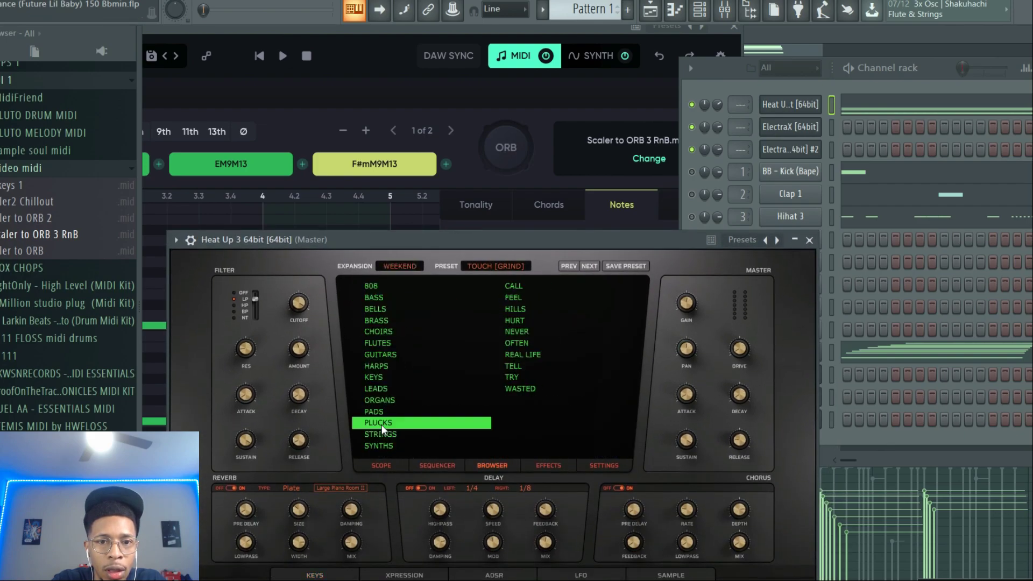
pyautogui.click(379, 377)
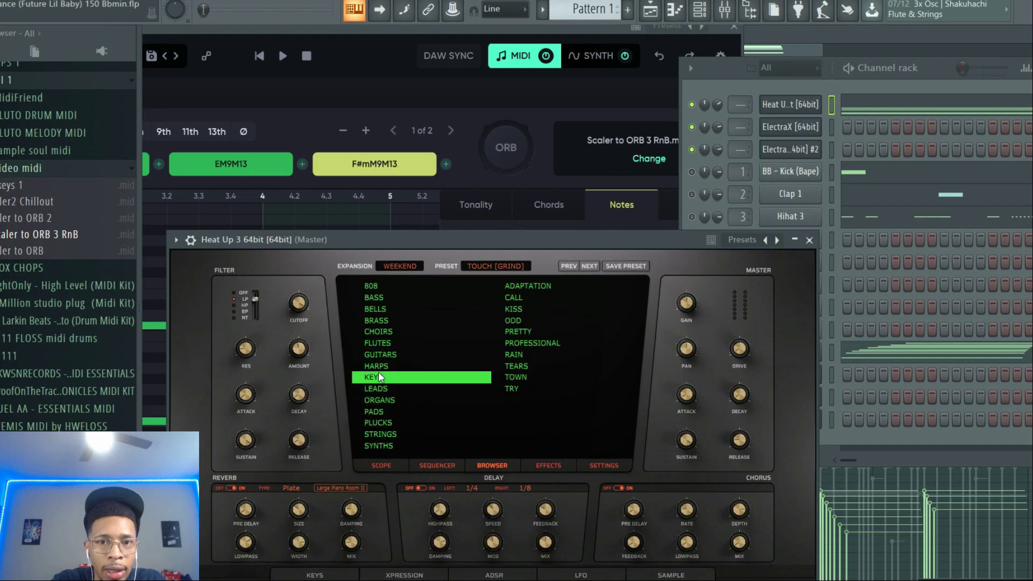
pyautogui.click(521, 367)
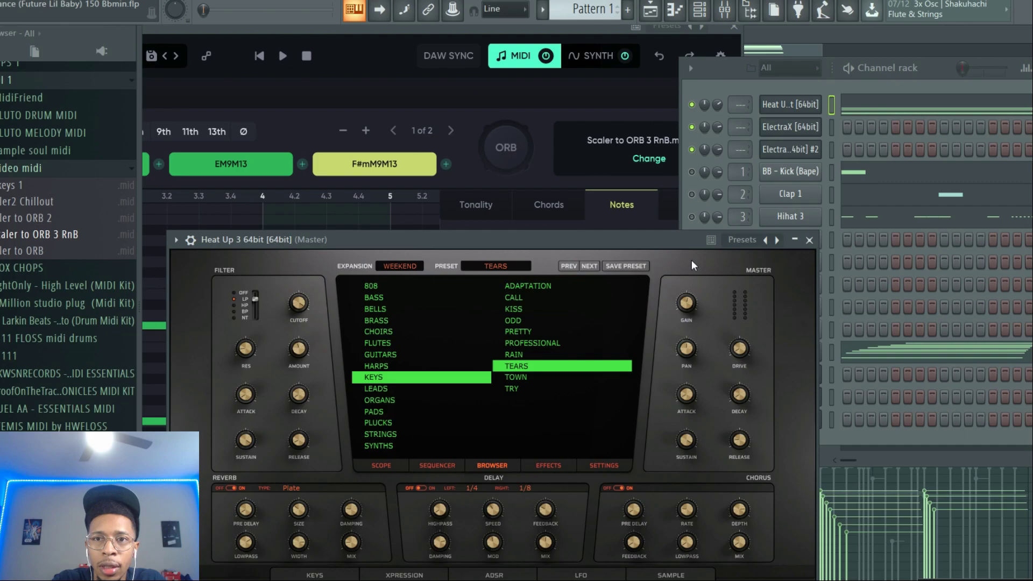
pyautogui.press('space')
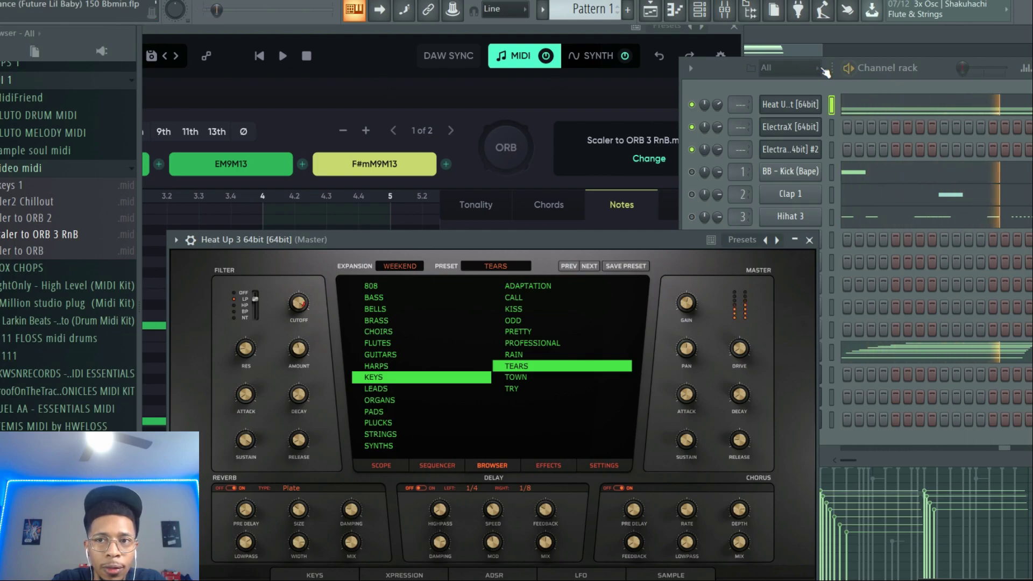
# - Lower the very high Heat Up 3 chord notes in bars 6 and 7 by two octaves and play back the pattern
pyautogui.click(872, 108)
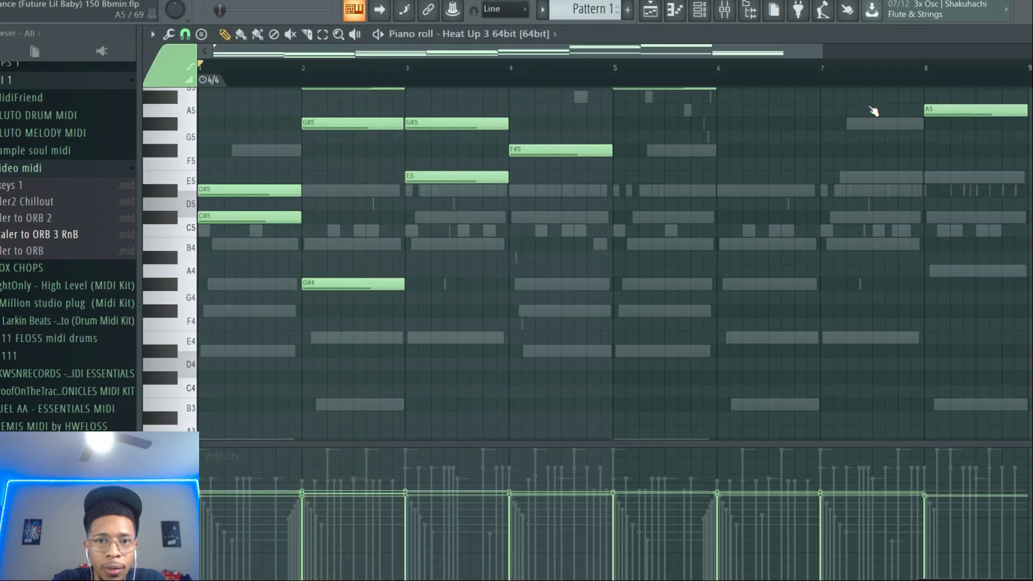
pyautogui.press('space')
pyautogui.press('space')
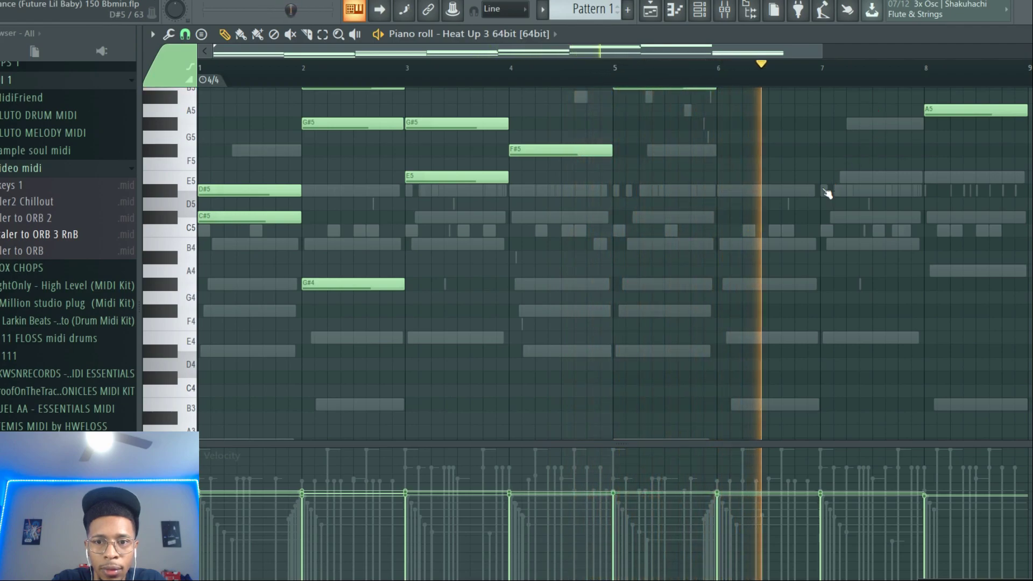
pyautogui.scroll(15, 827, 194)
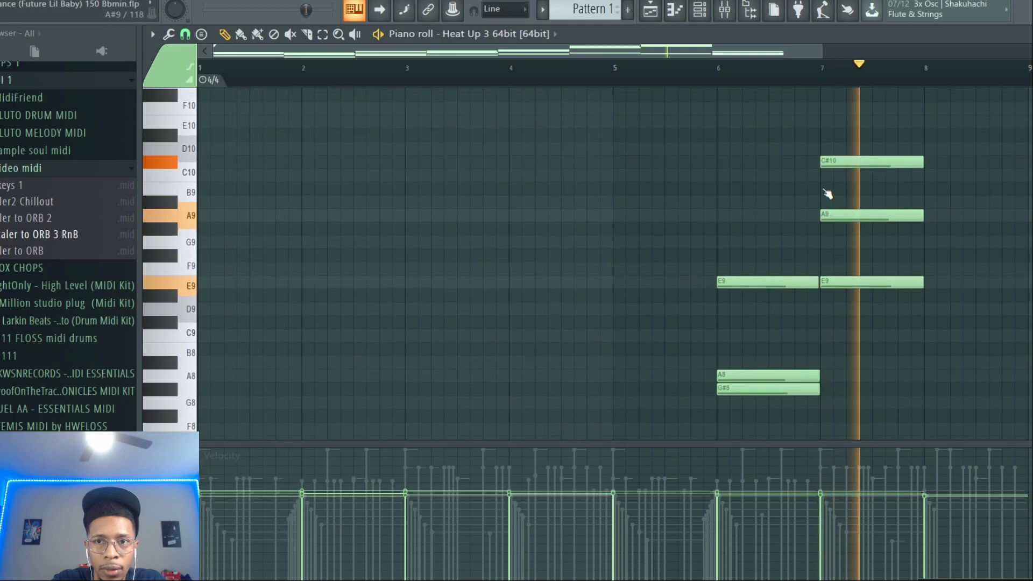
pyautogui.scroll(3, 827, 194)
pyautogui.moveTo(785, 310); pyautogui.dragTo(953, 441)
pyautogui.hotkey('ctrl', 'Down')
pyautogui.press('space')
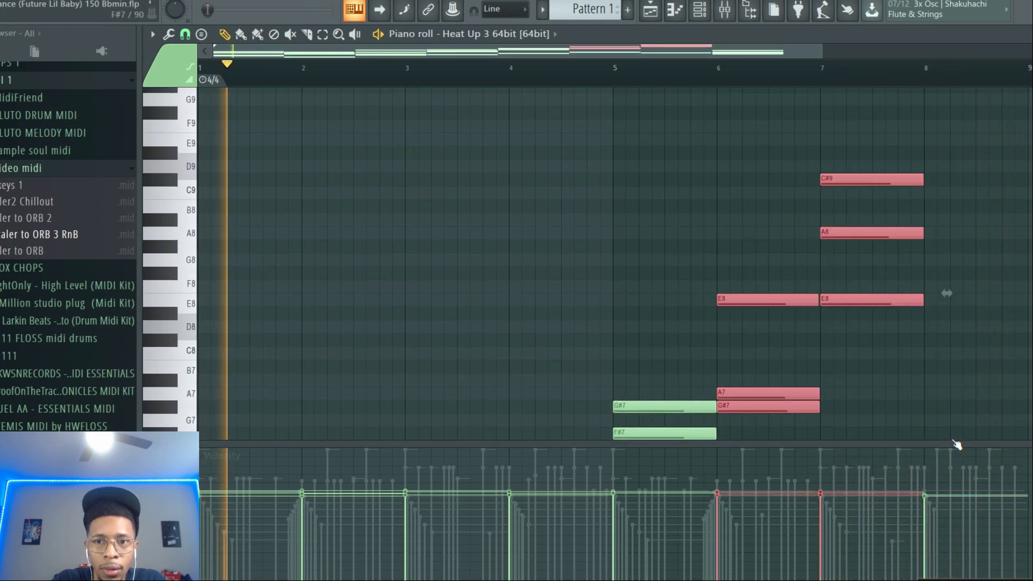
pyautogui.hotkey('ctrl', 'Down')
pyautogui.scroll(-5, 868, 264)
pyautogui.scroll(5, 867, 264)
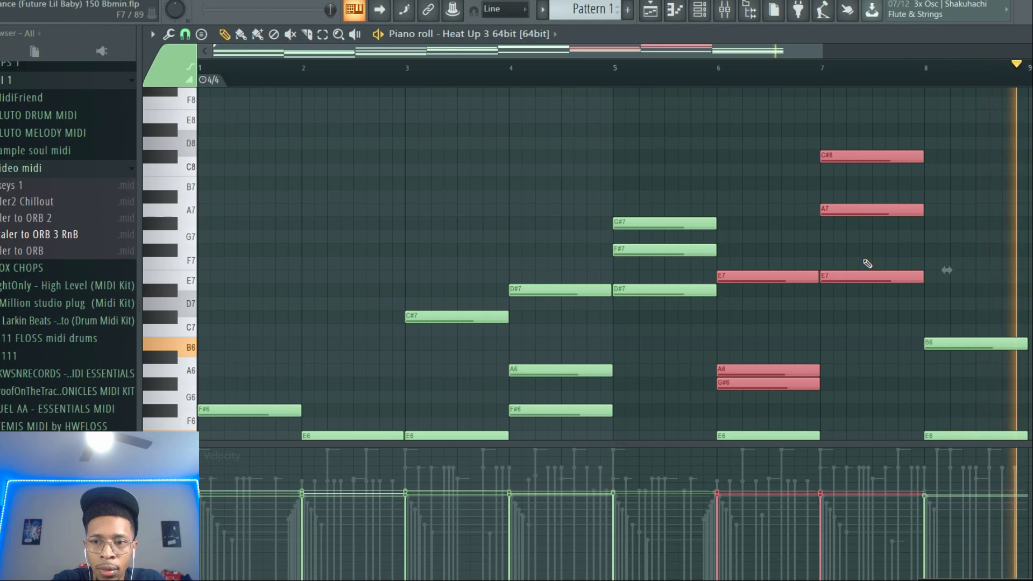
pyautogui.press('space')
# - Open Orb Melody from the channel rack and generate a new lyrical melody over the RnB progression
pyautogui.press('F6')
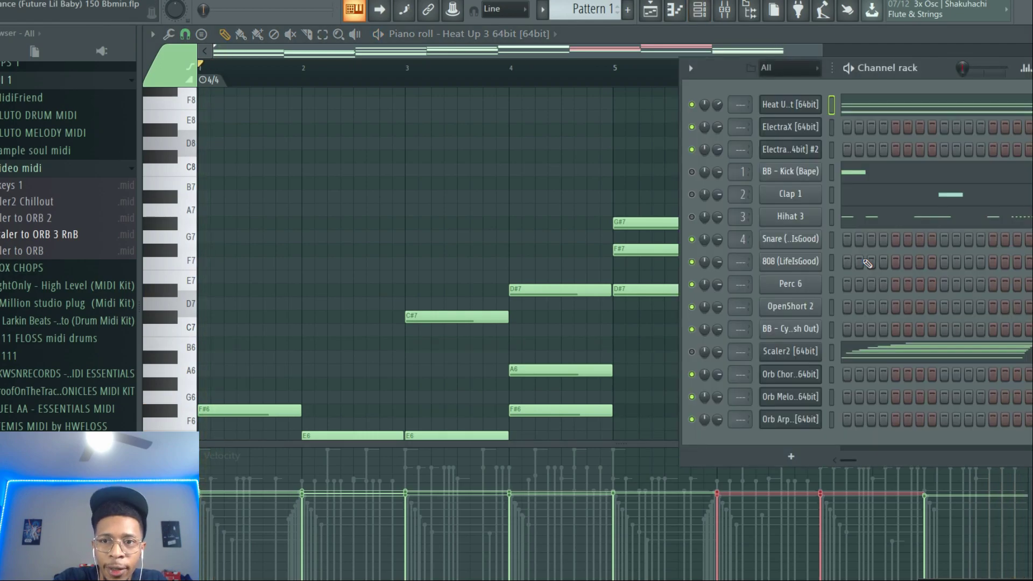
pyautogui.click(786, 396)
pyautogui.moveTo(382, 28); pyautogui.dragTo(759, 7)
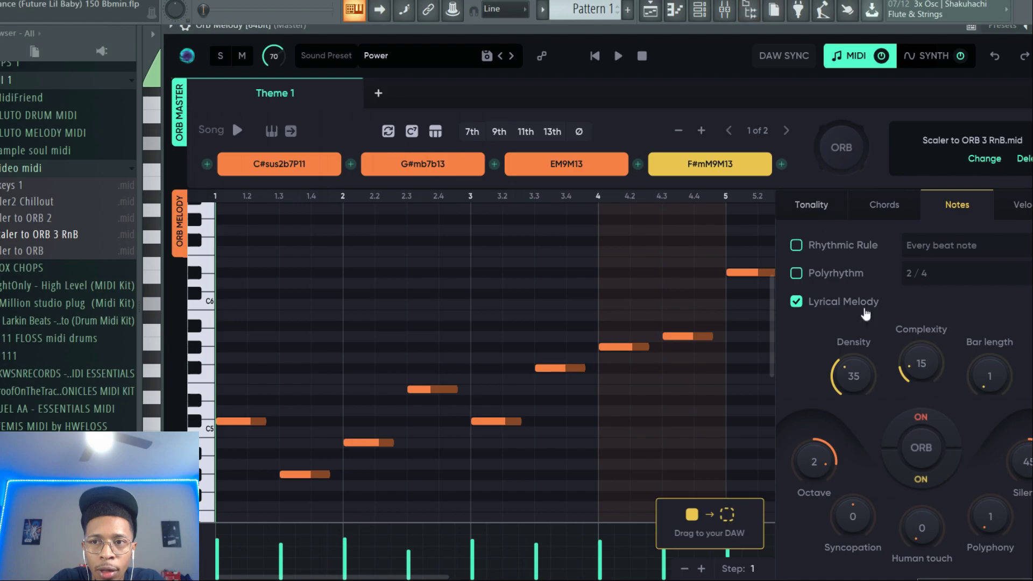
pyautogui.click(922, 450)
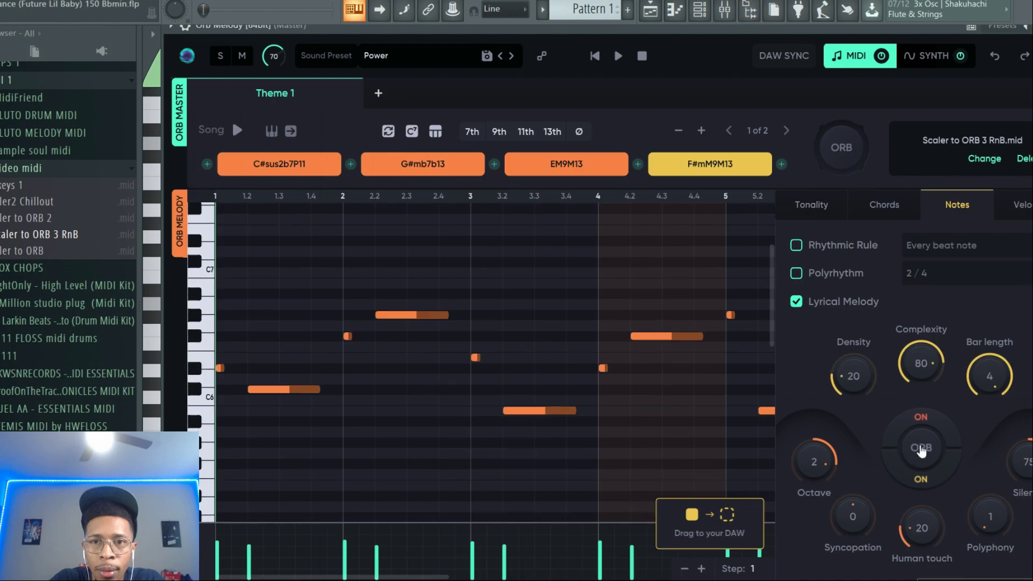
# - Check the second page of chords in Orb Melody and transfer the generated melody to the first ElectraX channel
pyautogui.click(786, 132)
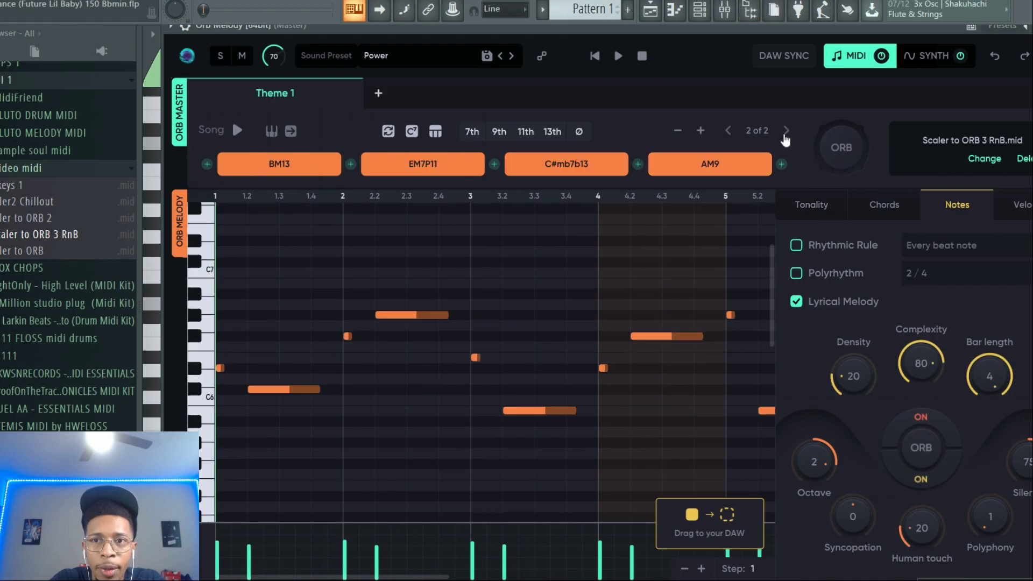
pyautogui.moveTo(814, 27); pyautogui.dragTo(337, 31)
pyautogui.moveTo(216, 532); pyautogui.dragTo(796, 130)
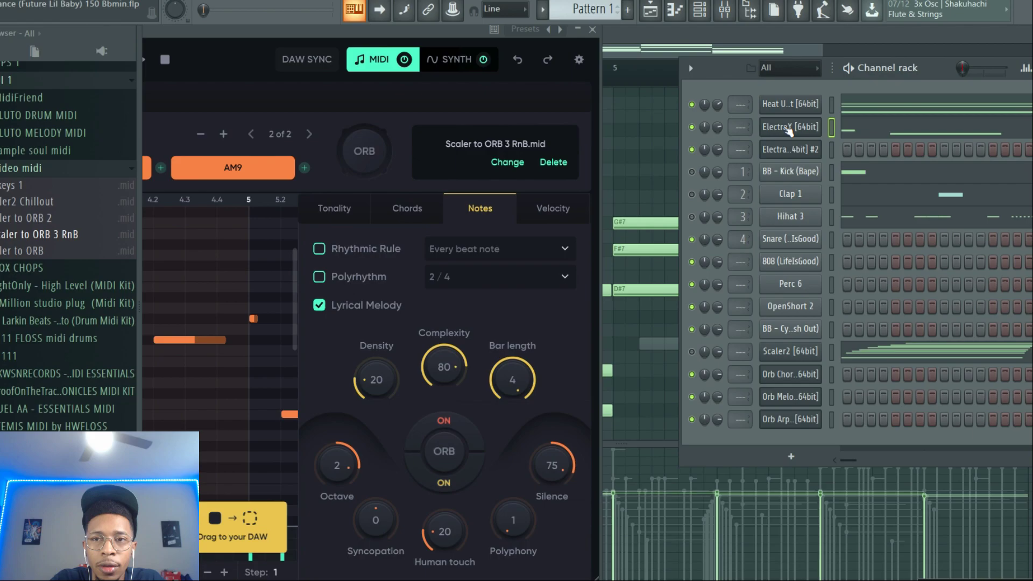
# - Load the Arp - Star patch from StudioPlug - Dark Wrld in the first ElectraX and play back the melody
pyautogui.click(789, 130)
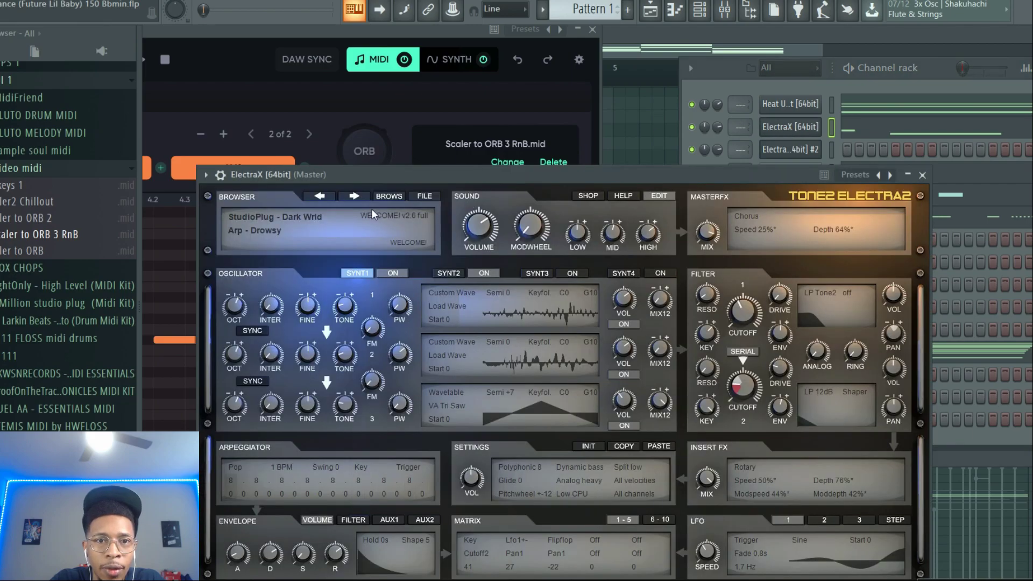
pyautogui.click(387, 196)
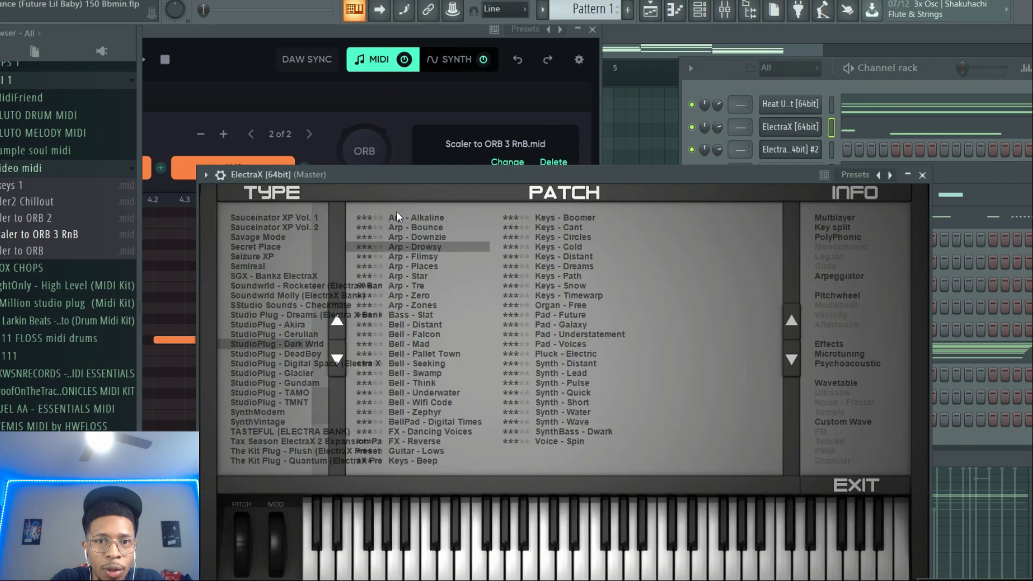
pyautogui.click(423, 276)
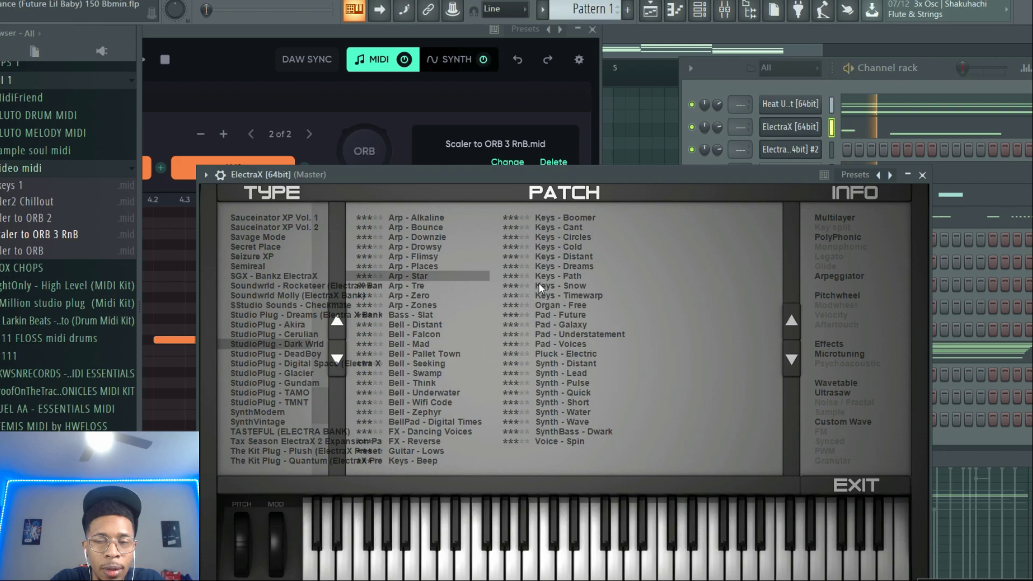
pyautogui.click(765, 87)
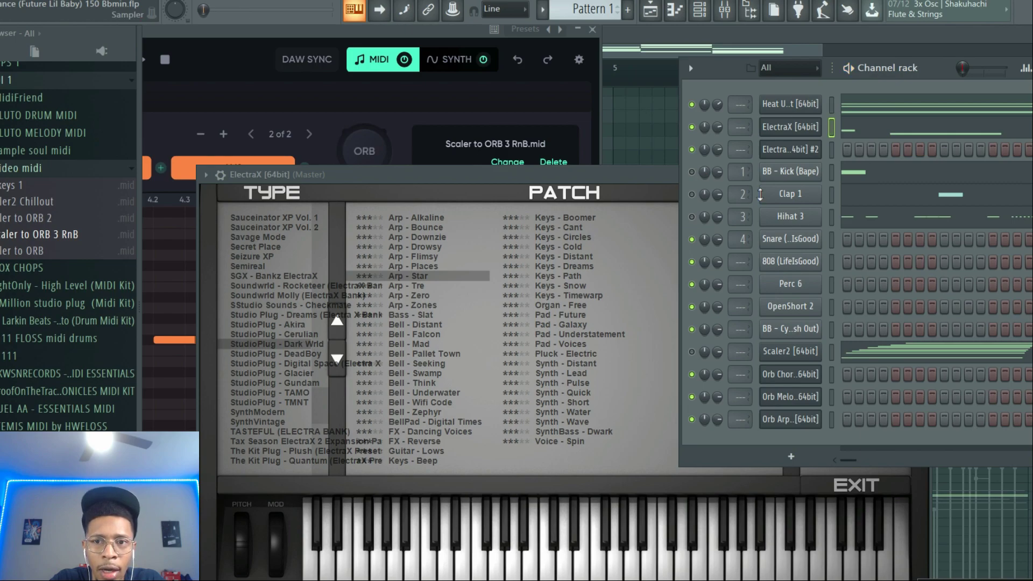
# - Generate a new arpeggio over the RnB progression in Orb Arpeggio and transfer it to the second ElectraX channel
pyautogui.click(794, 421)
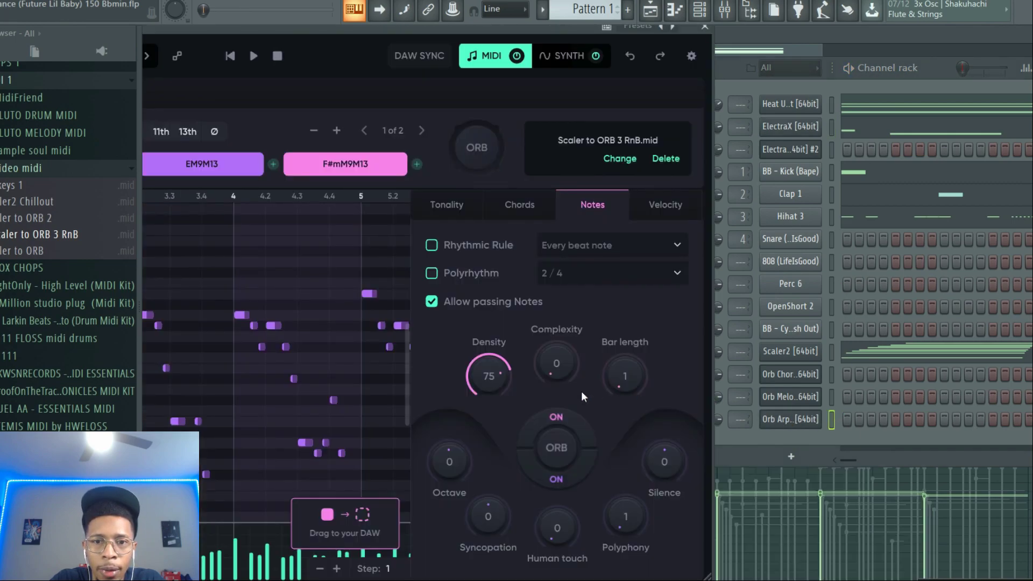
pyautogui.click(555, 450)
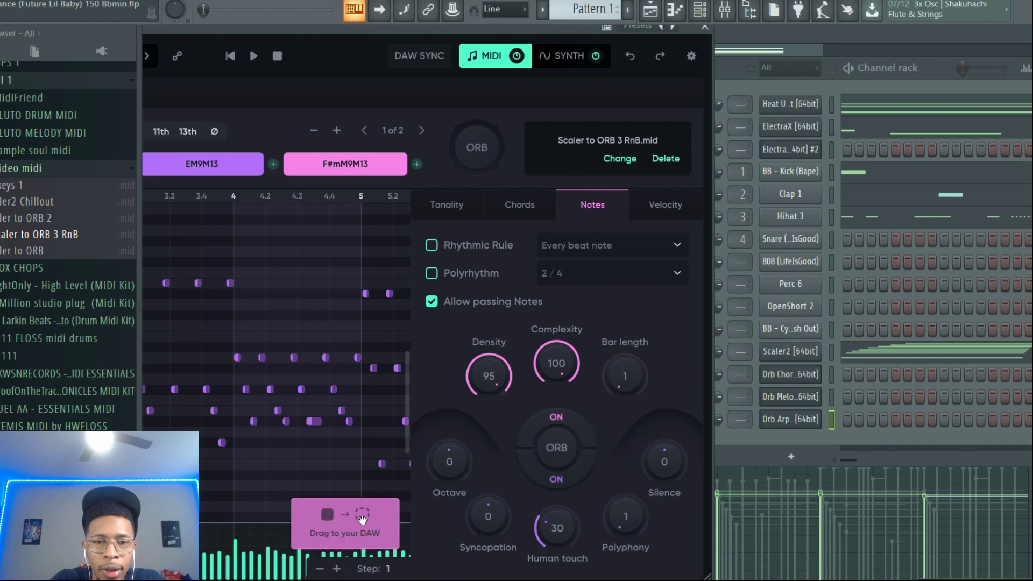
pyautogui.moveTo(323, 514); pyautogui.dragTo(803, 148)
# - Load BELLS - Quik Cash in the second ElectraX, play the pattern and adjust that channel's volume
pyautogui.click(802, 144)
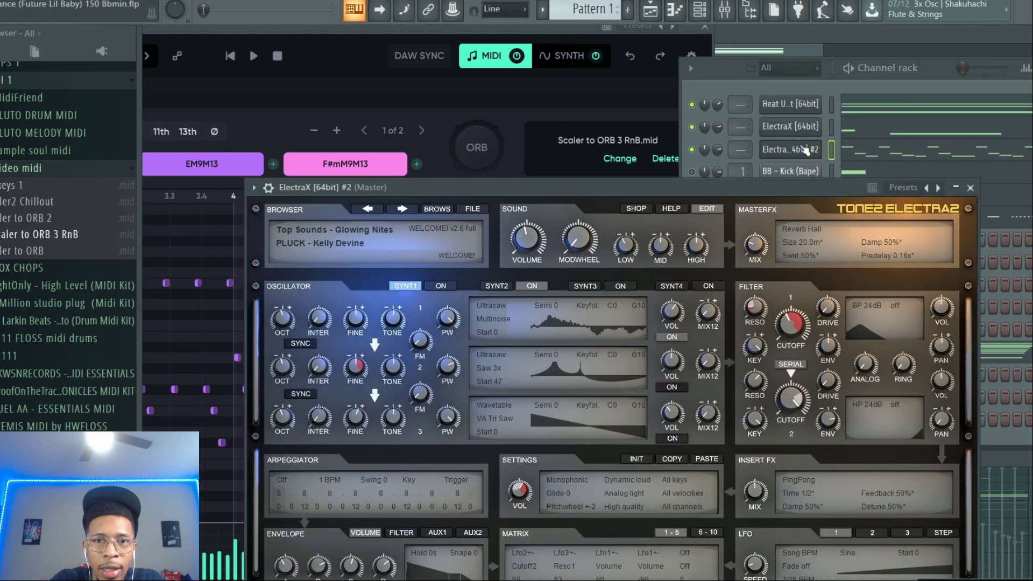
pyautogui.click(435, 211)
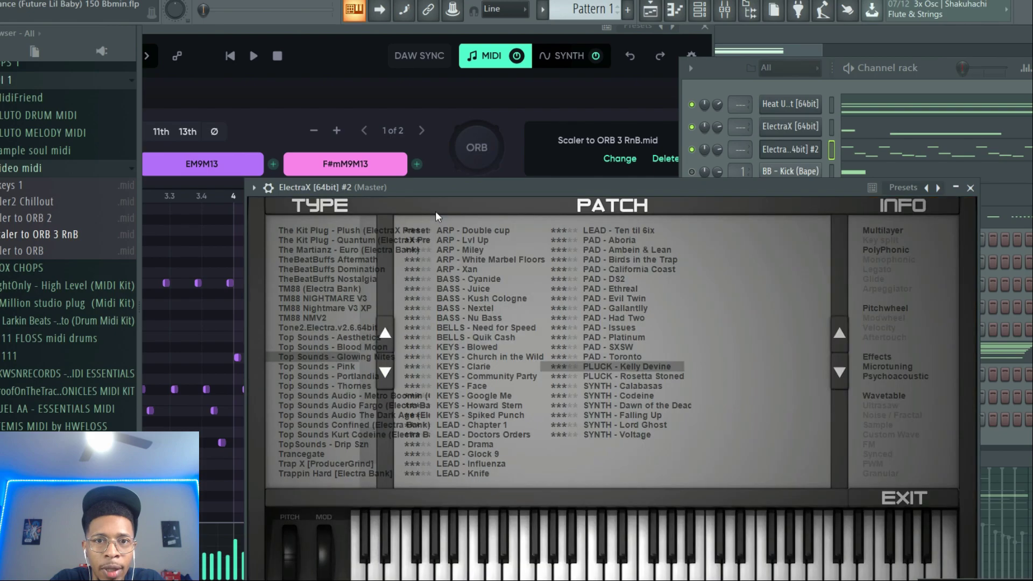
pyautogui.click(490, 337)
pyautogui.press('space')
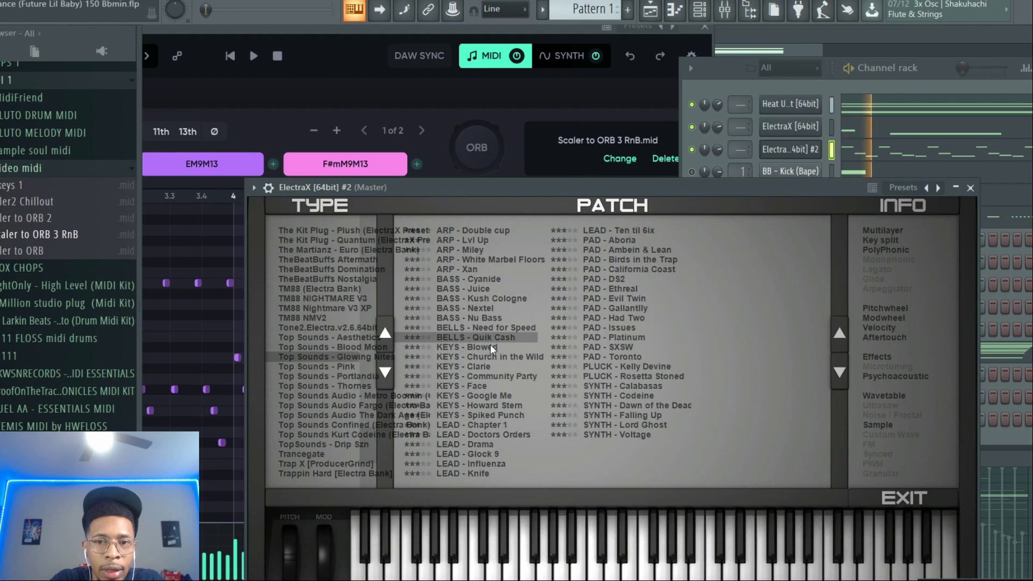
pyautogui.click(717, 149)
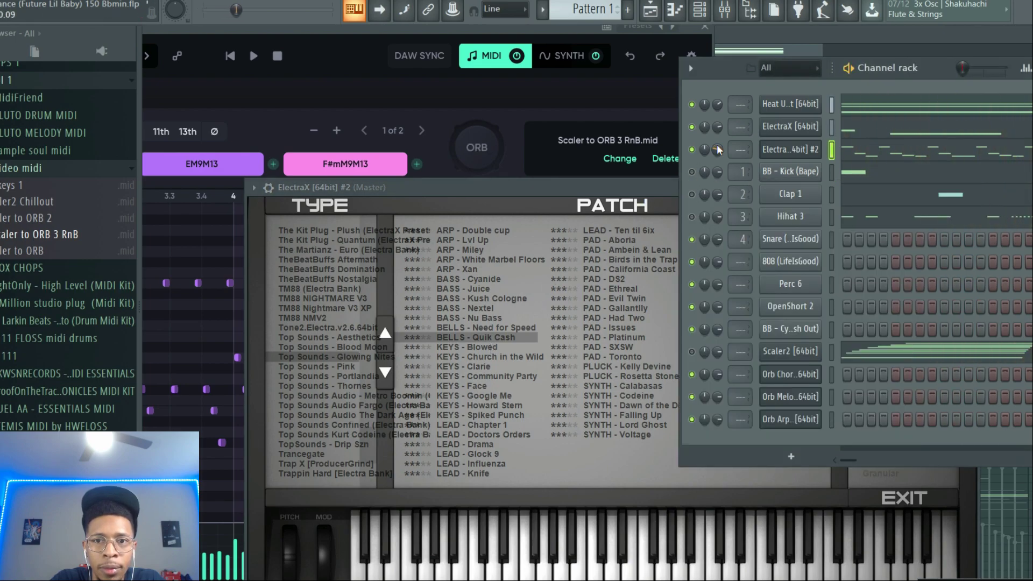
# - Audition the Evil Twin and Birds in the Trap pads, settle on PAD - Ambein & Lean, and adjust the channel's volume
pyautogui.click(616, 299)
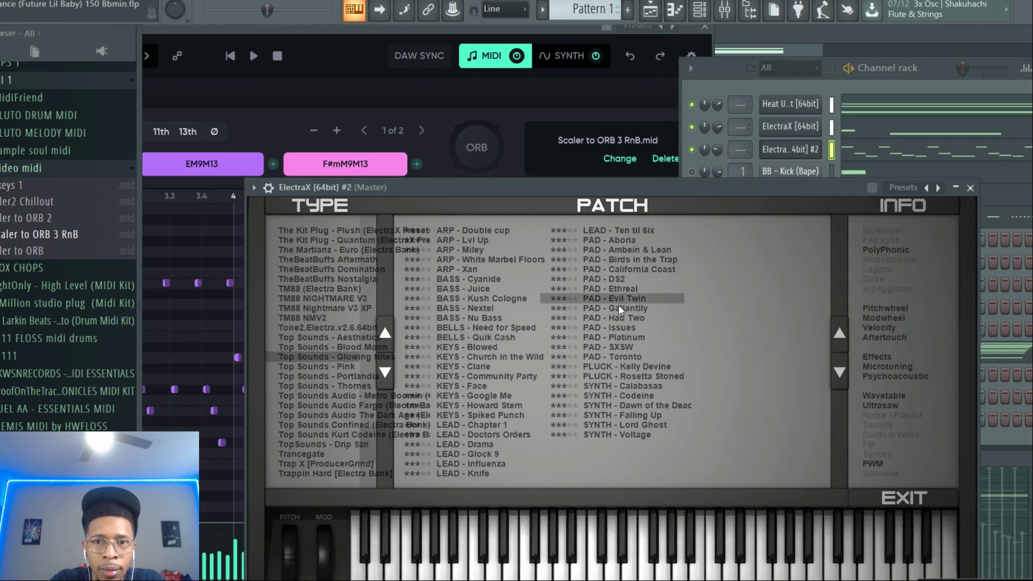
pyautogui.click(629, 262)
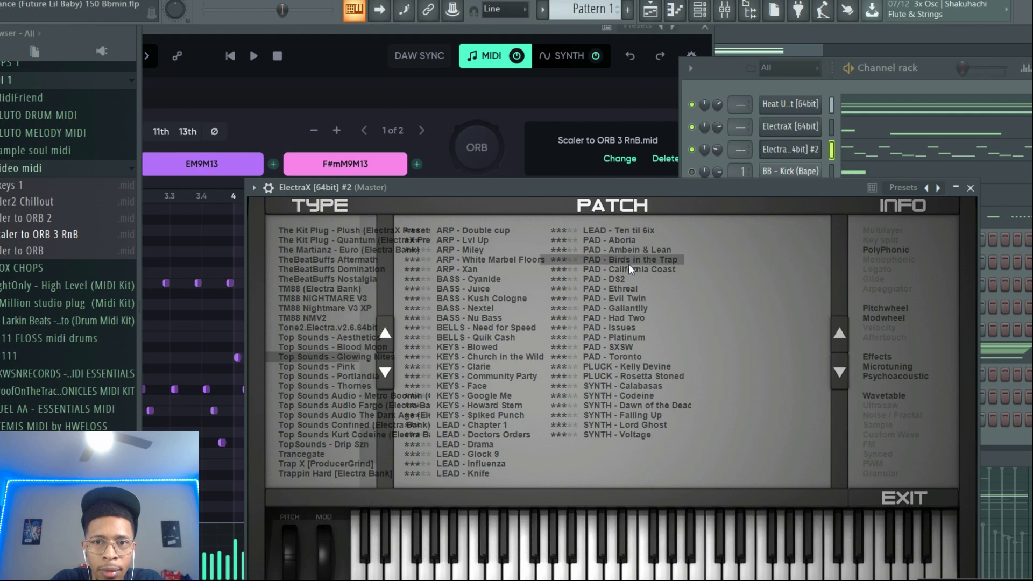
pyautogui.click(629, 252)
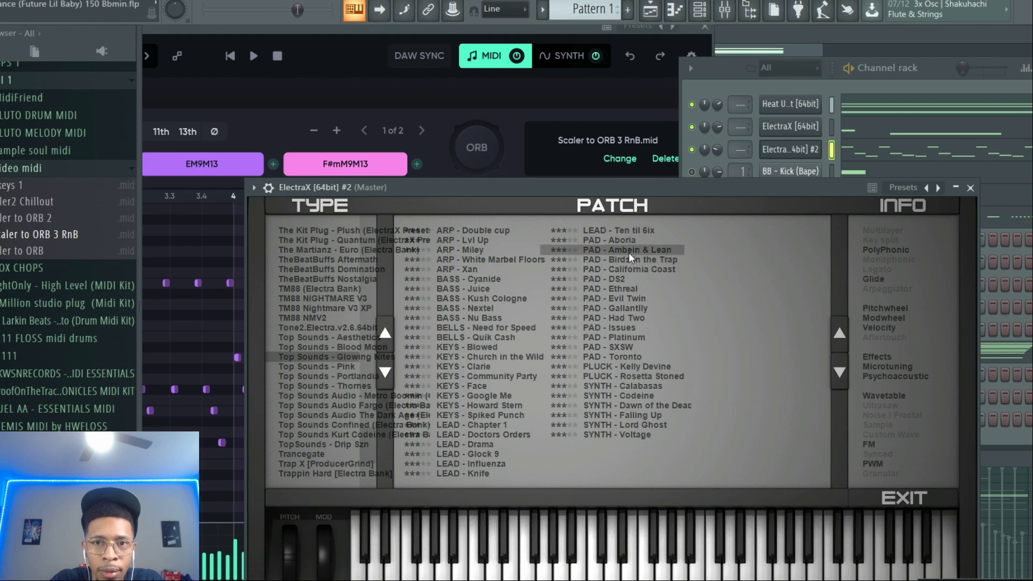
pyautogui.click(716, 150)
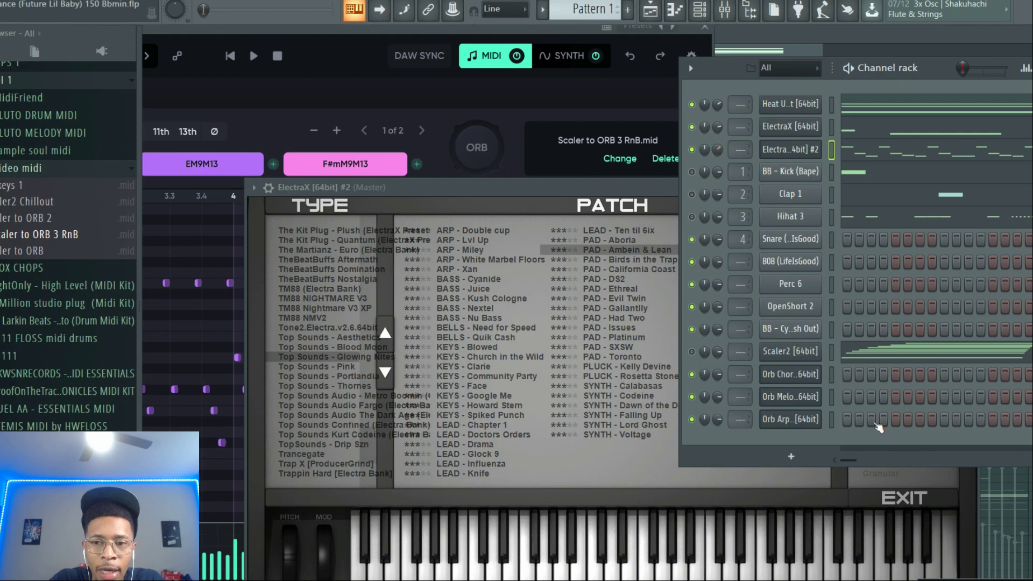
# - Add an Orb Bass channel to the rack and move its window clear of the channel rack
pyautogui.click(793, 456)
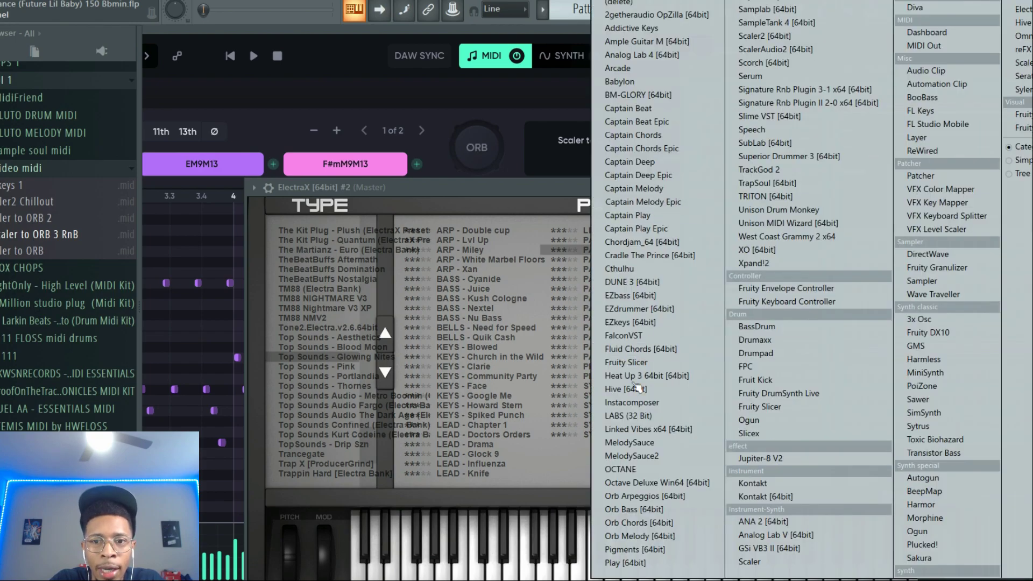
pyautogui.click(626, 510)
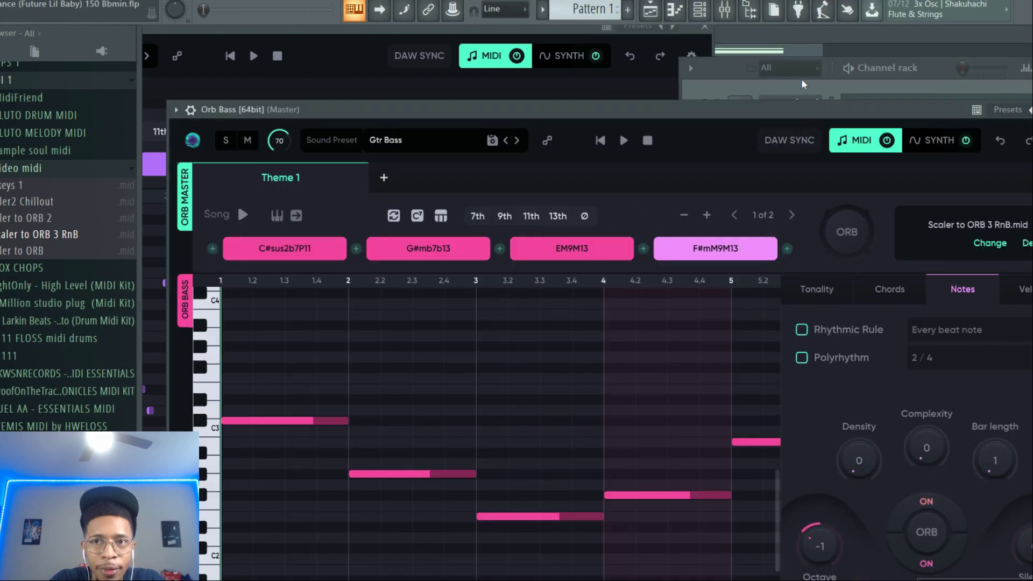
pyautogui.moveTo(818, 111); pyautogui.dragTo(370, 22)
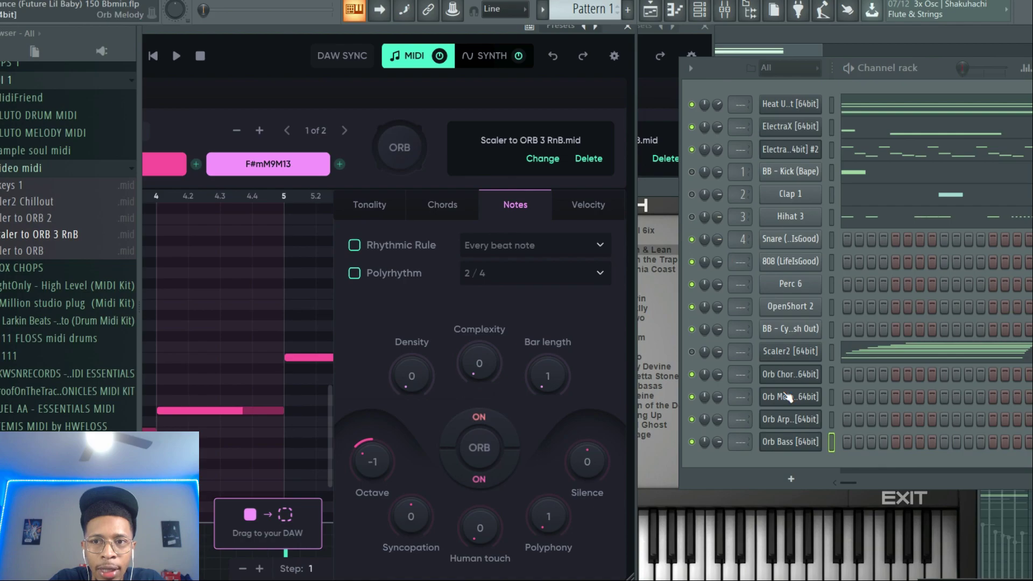
# - Clone the Heat Up 3 channel and load the Earned bass preset from the Weekend expansion in the copy
pyautogui.rightClick(795, 104)
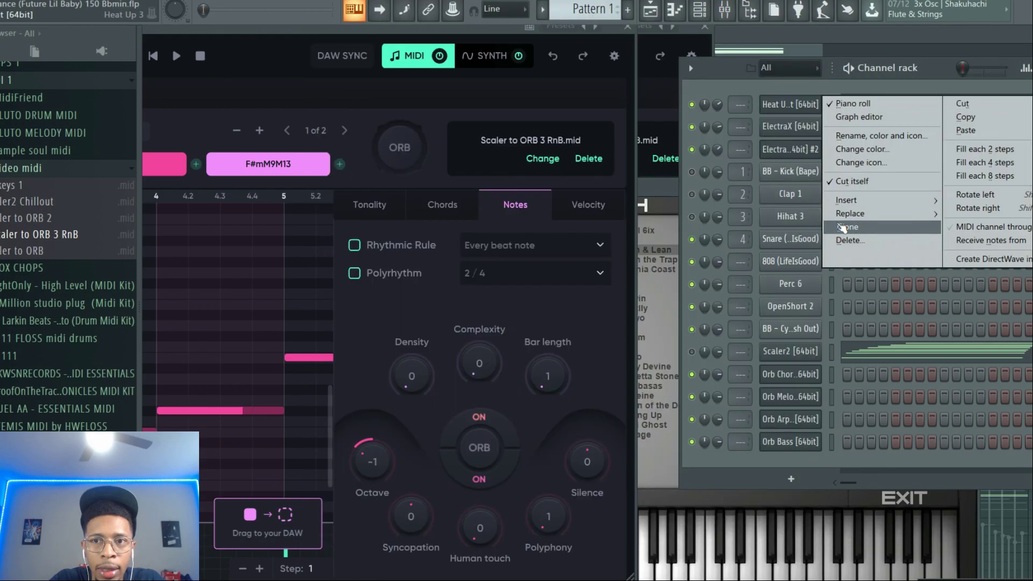
pyautogui.click(863, 230)
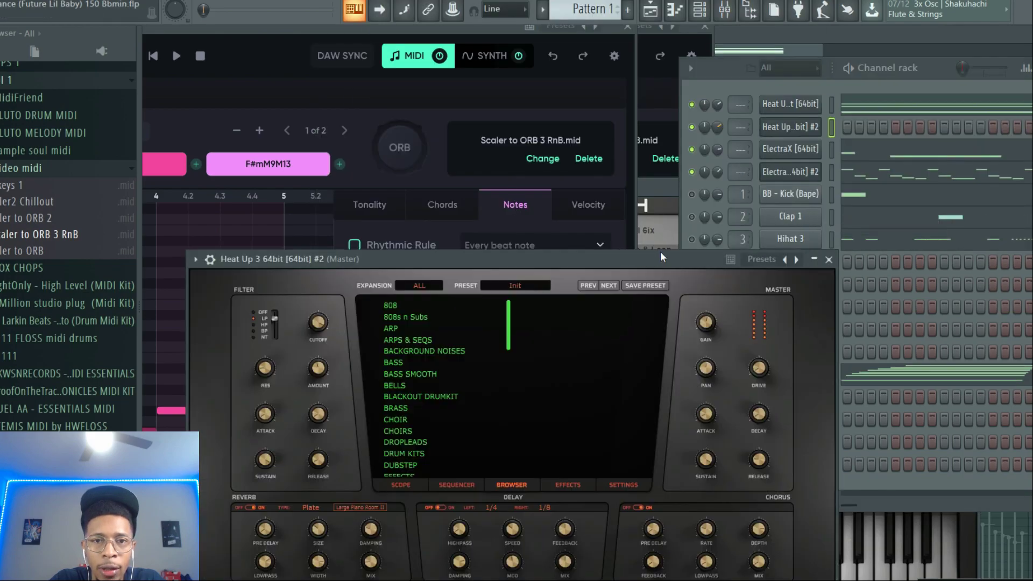
pyautogui.click(434, 289)
pyautogui.scroll(-3, 430, 444)
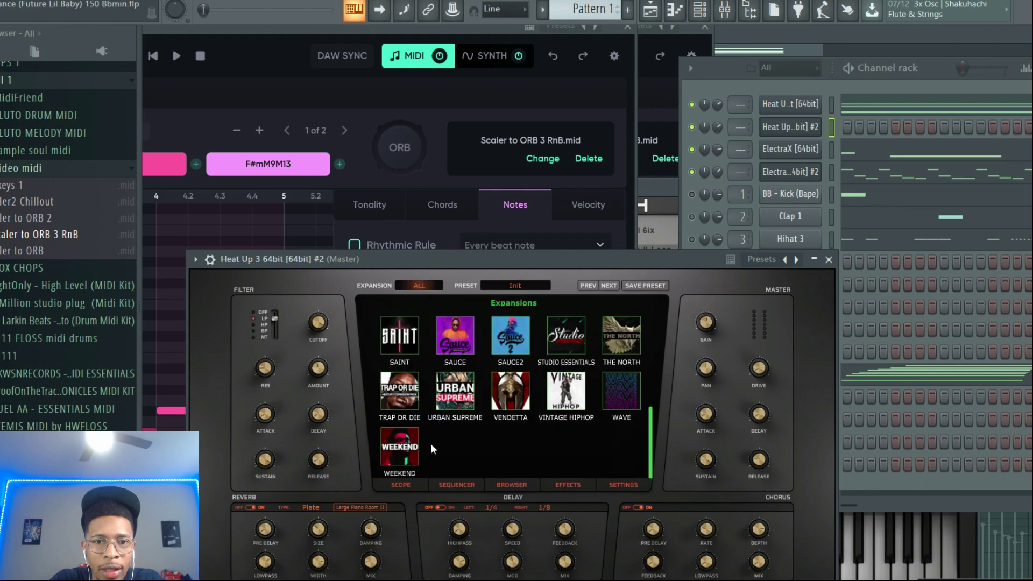
pyautogui.click(396, 453)
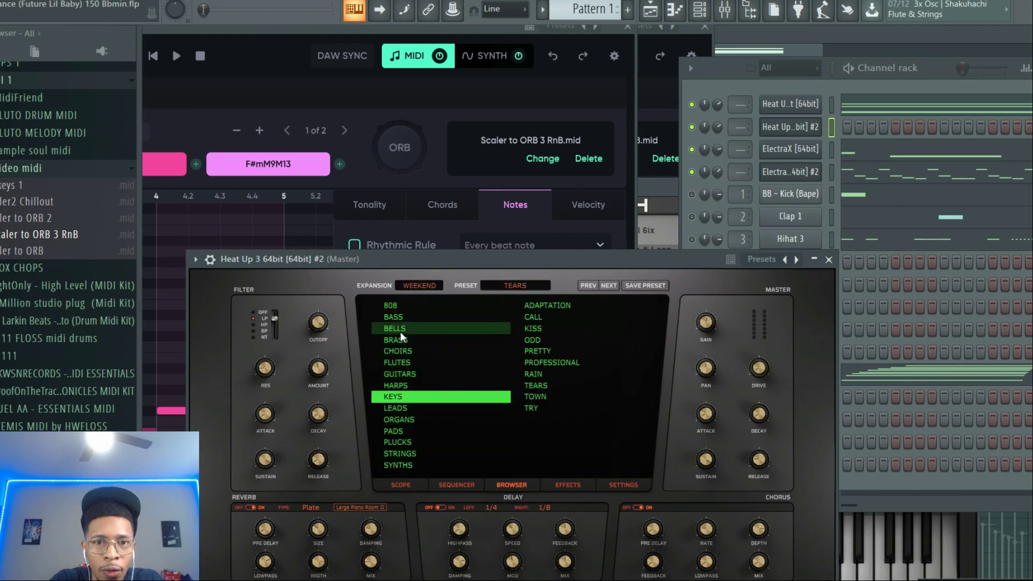
pyautogui.click(401, 317)
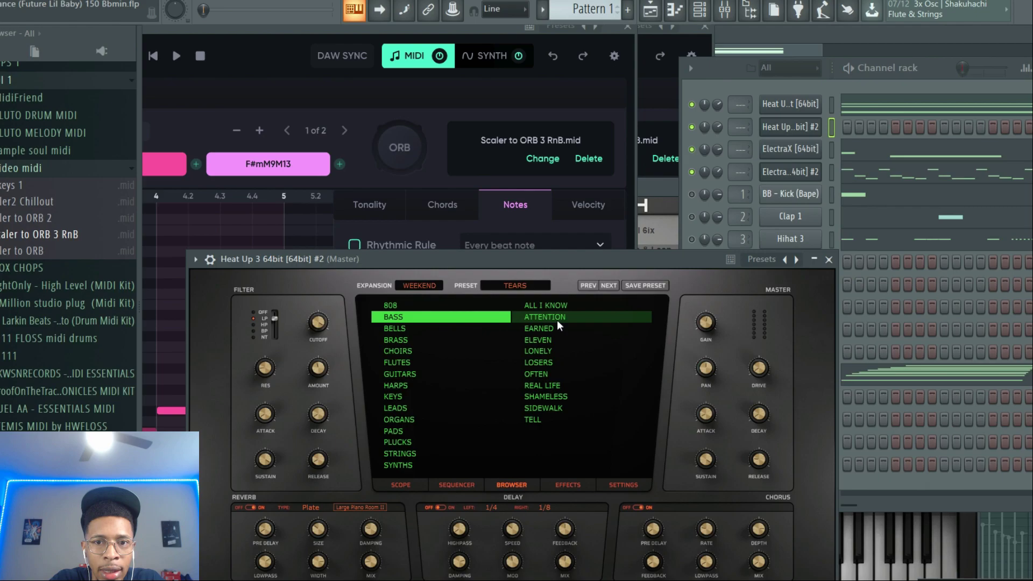
pyautogui.click(547, 327)
pyautogui.moveTo(465, 260); pyautogui.dragTo(1032, 406)
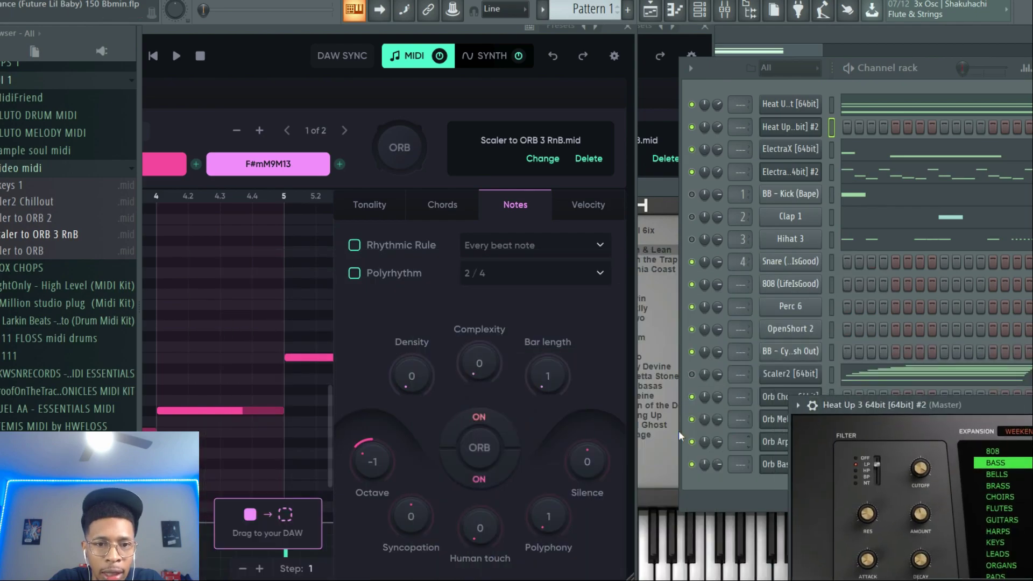
# - Transfer the Orb Bass notes to the cloned Heat Up 3 channel, solo that channel and start playback
pyautogui.moveTo(268, 521); pyautogui.dragTo(794, 127)
pyautogui.rightClick(692, 128)
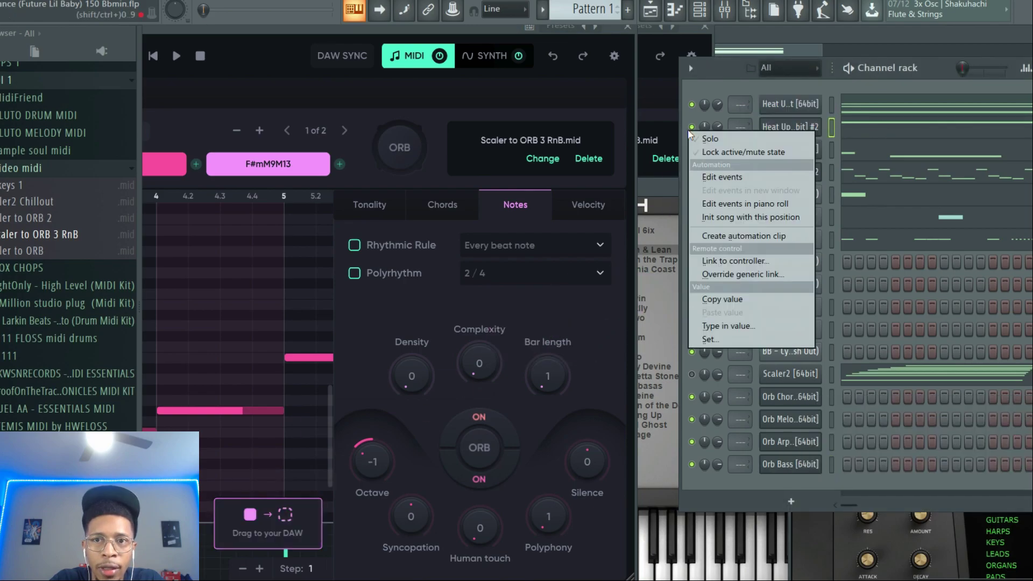
pyautogui.click(705, 138)
pyautogui.press('space')
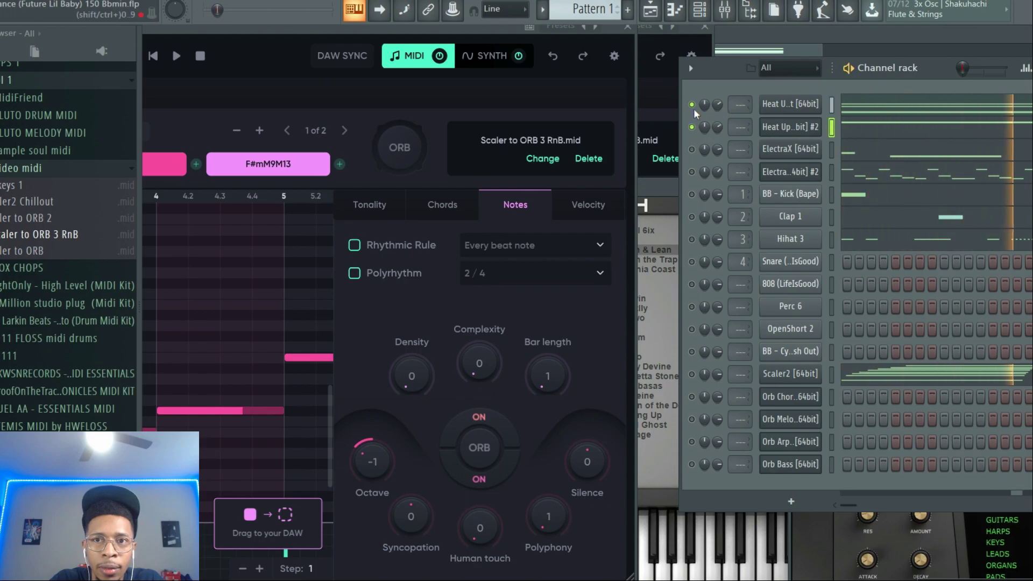
# - Try the bass notes one octave higher in the piano roll and move them back down one octave
pyautogui.click(849, 128)
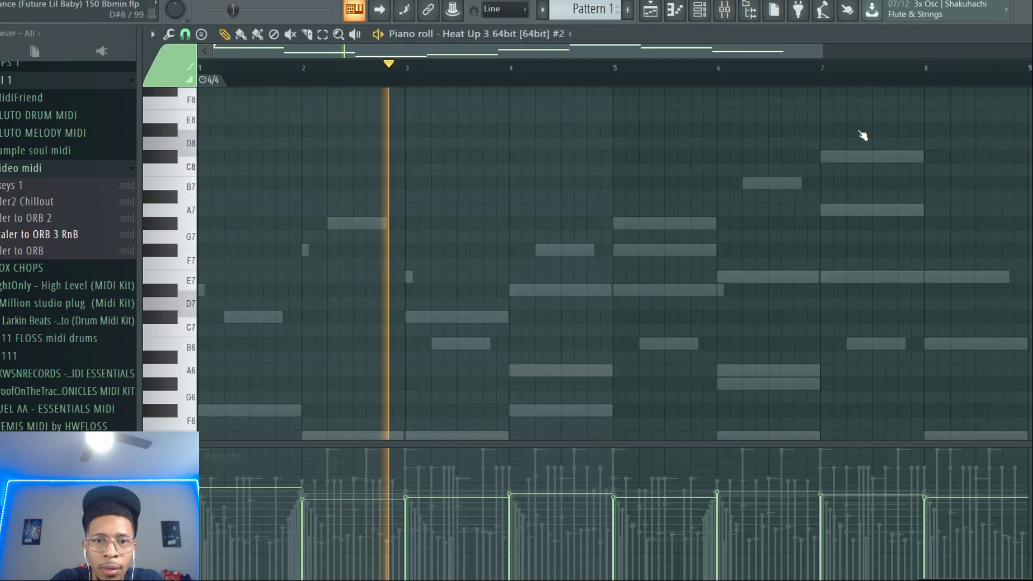
pyautogui.scroll(-2, 863, 135)
pyautogui.hotkey('ctrl', 'Up')
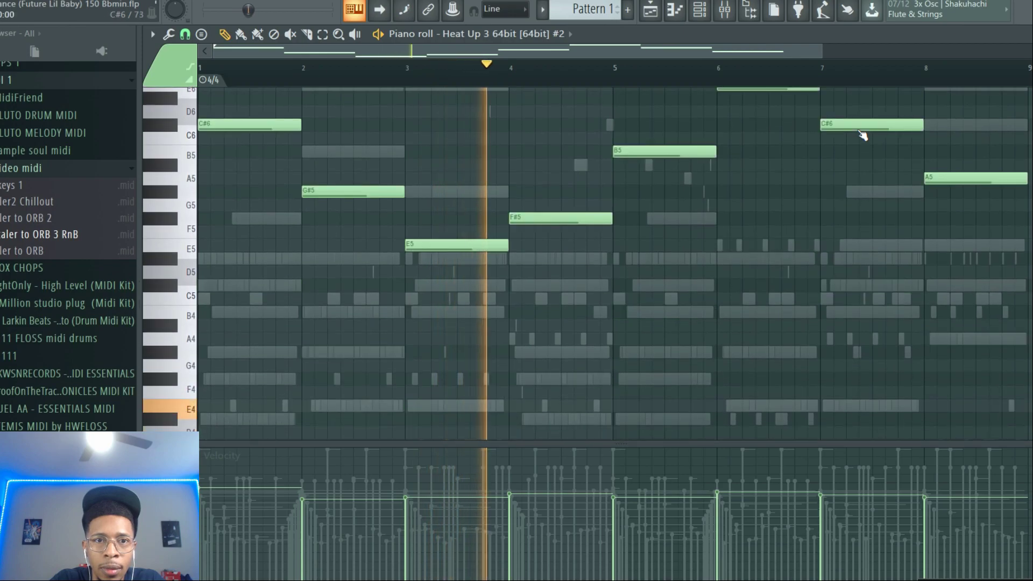
pyautogui.press('space')
pyautogui.hotkey('ctrl', 'Down')
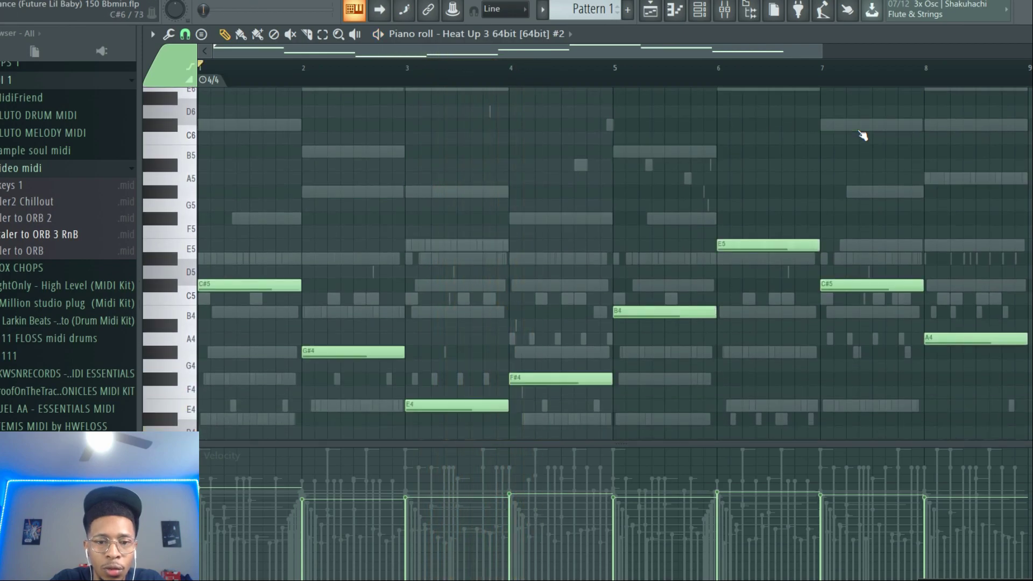
# - Audition the Eleven bass preset in the cloned Heat Up 3 during playback and replace it with the Tell preset
pyautogui.press('F6')
pyautogui.click(792, 128)
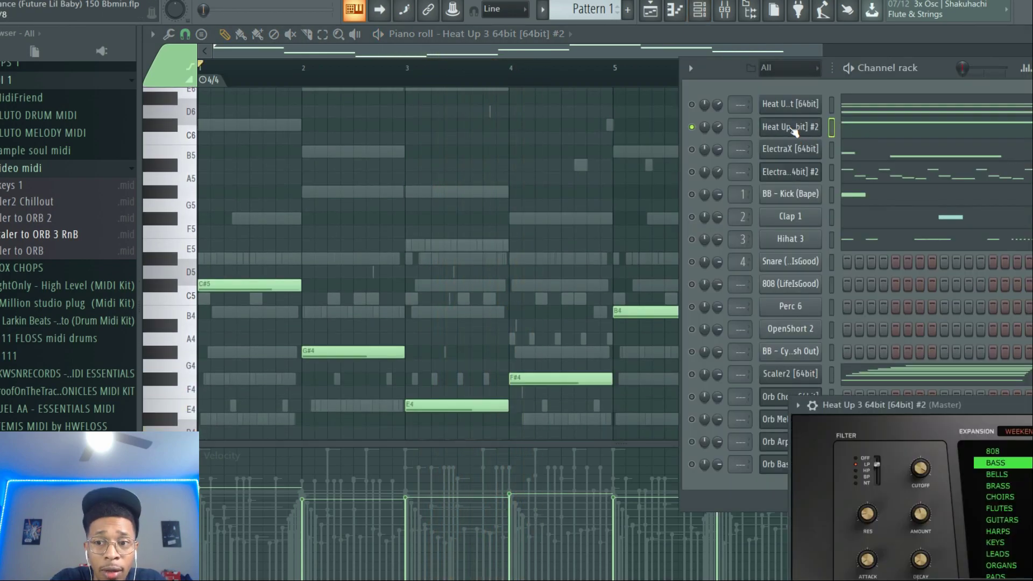
pyautogui.moveTo(989, 406); pyautogui.dragTo(574, 258)
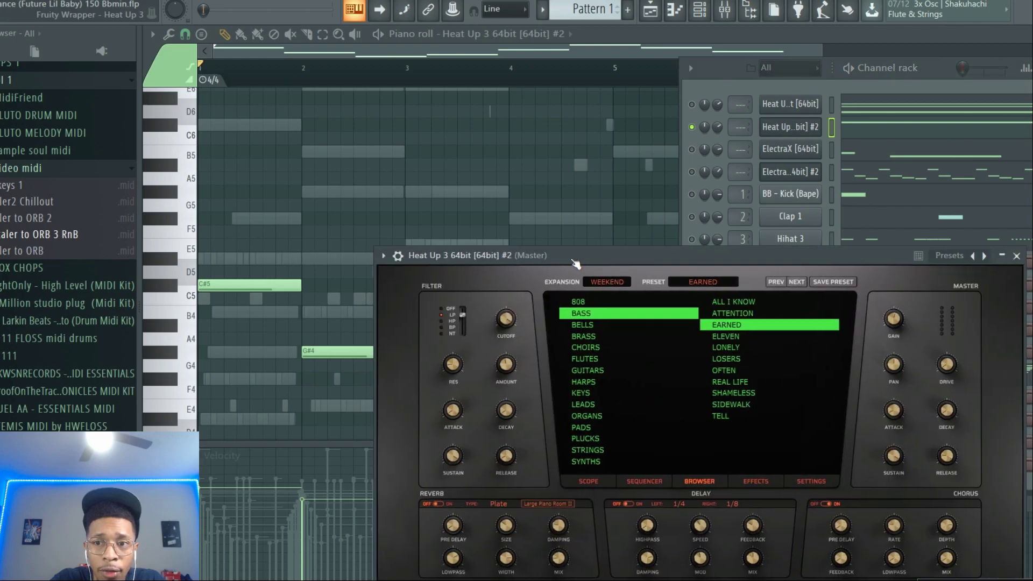
pyautogui.click(732, 335)
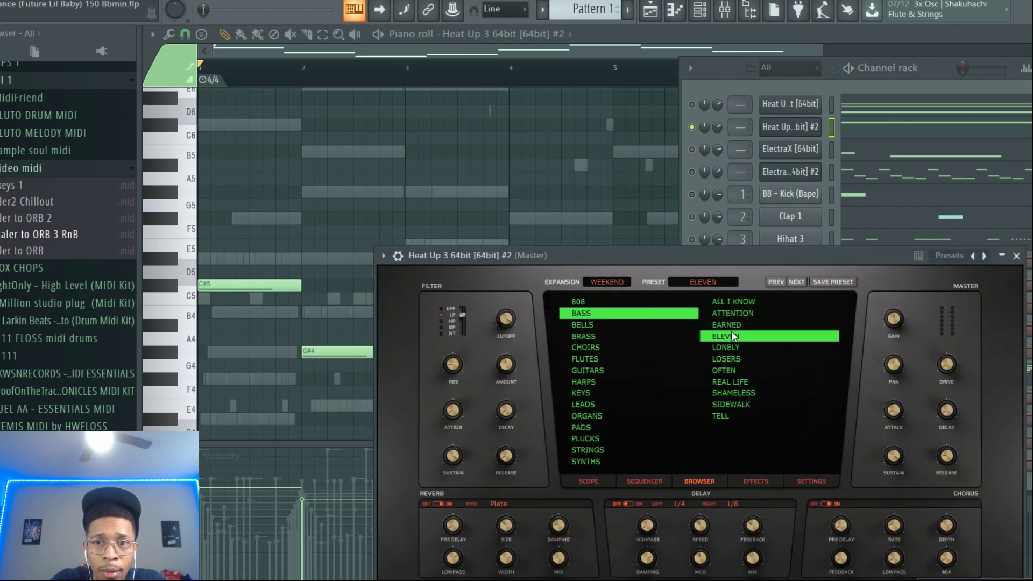
pyautogui.press('space')
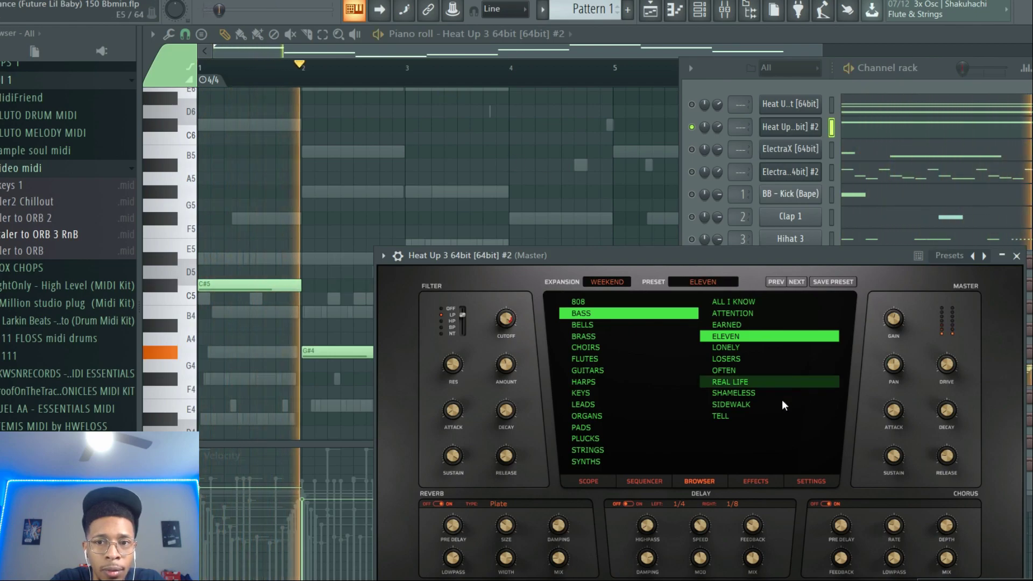
pyautogui.click(733, 416)
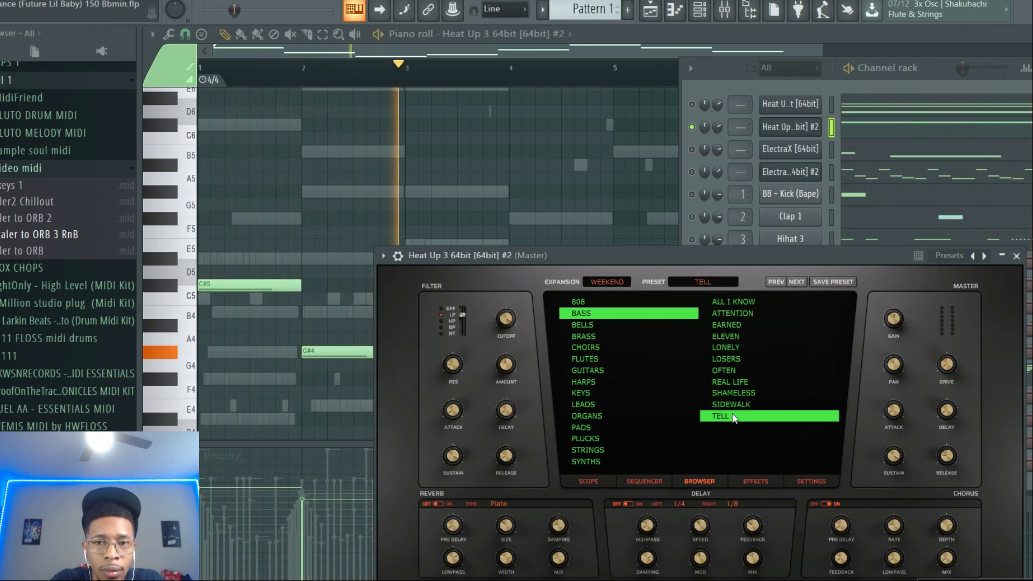
# - Raise all the bass notes by one octave, restart playback and bring back the channel rack
pyautogui.click(624, 36)
pyautogui.hotkey('ctrl', 'Up')
pyautogui.press('space')
pyautogui.press('space')
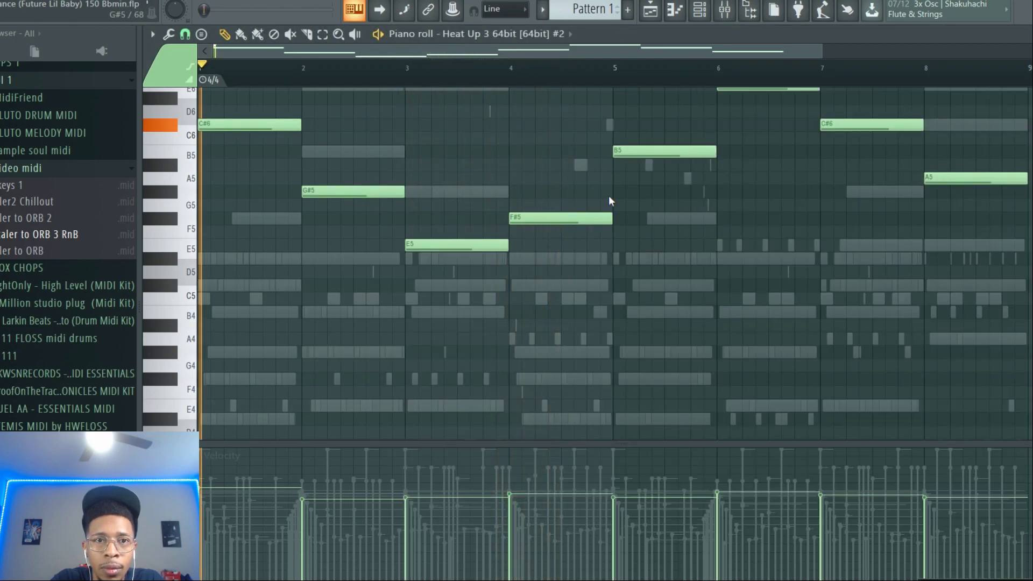
pyautogui.press('F6')
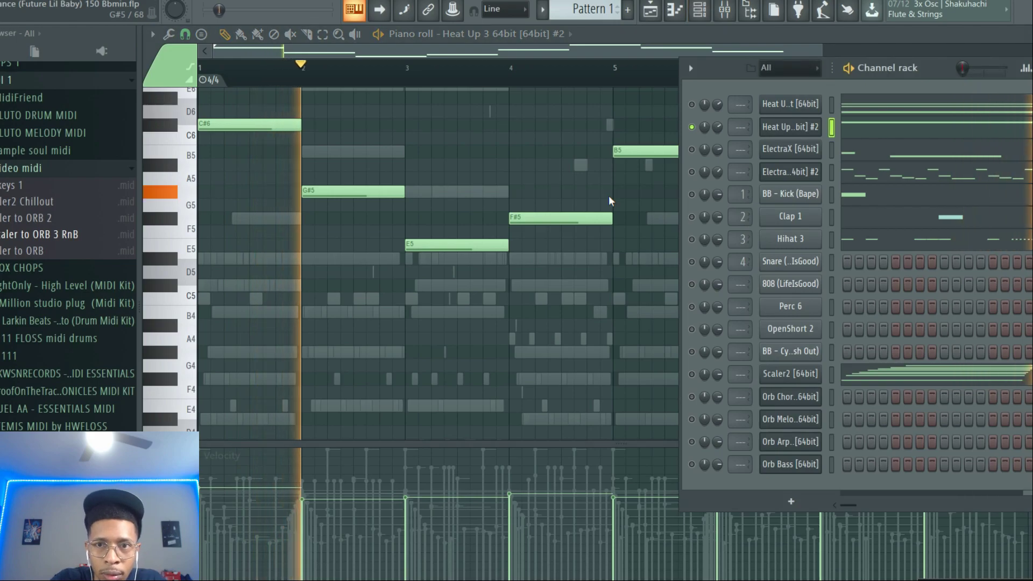
# - Unmute the first Heat Up channel and both ElectraX channels during playback so they sound together with the bass
pyautogui.click(692, 104)
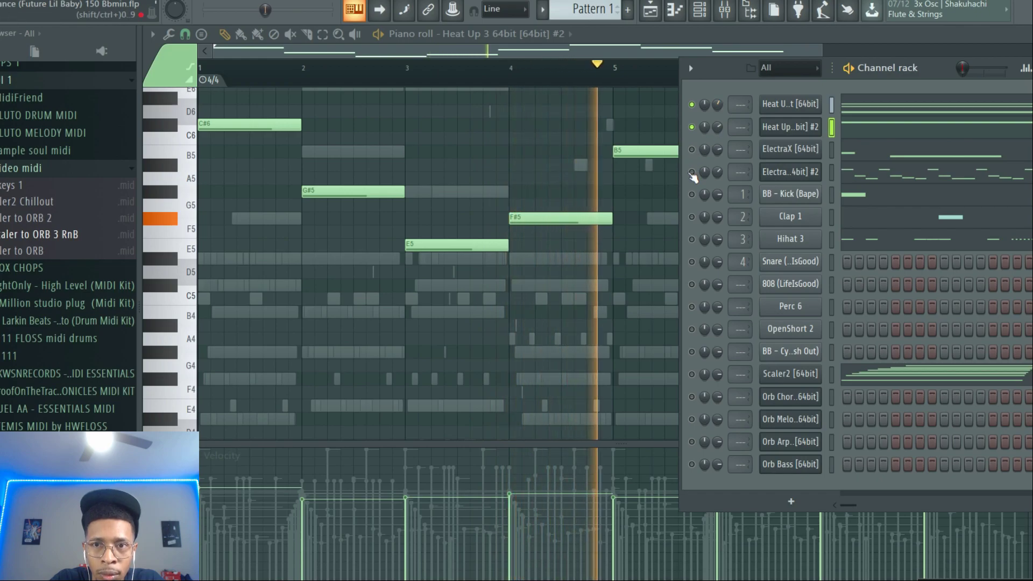
pyautogui.click(692, 172)
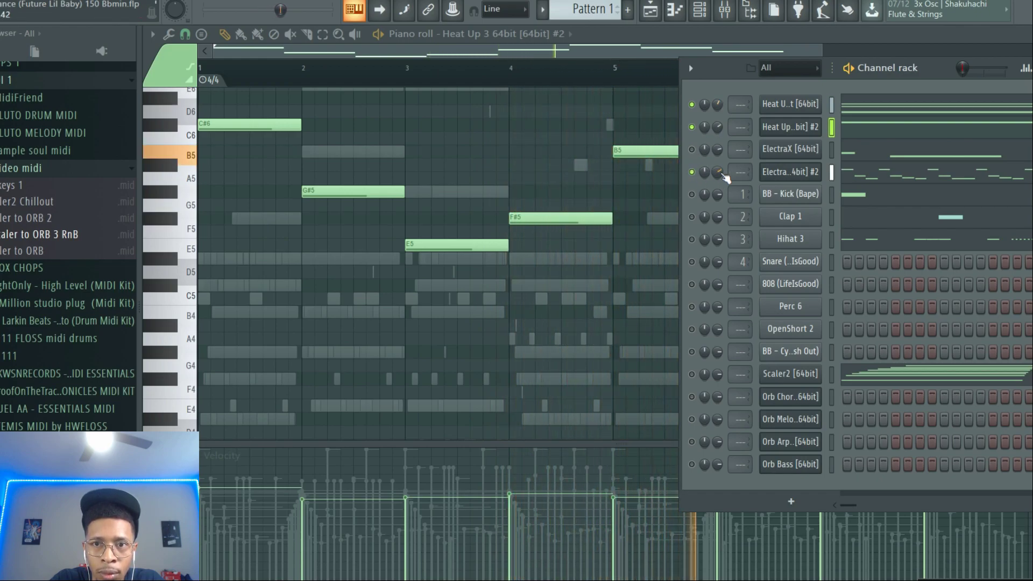
pyautogui.click(692, 149)
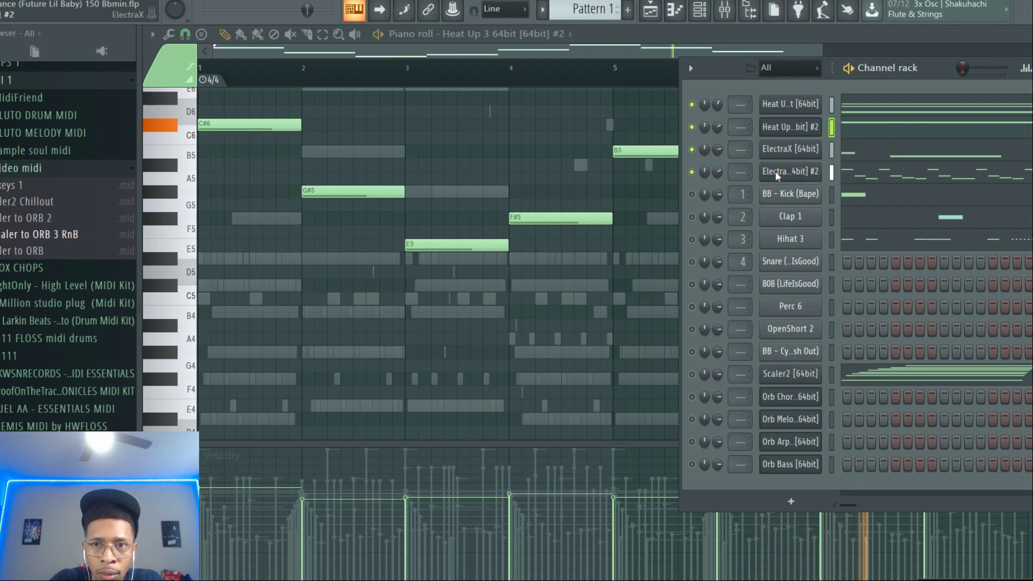
# - Change the ElectraX #2 patch to KEYS - Face from the Top Sounds - Glowing Nites bank and return to the channel rack
pyautogui.click(776, 171)
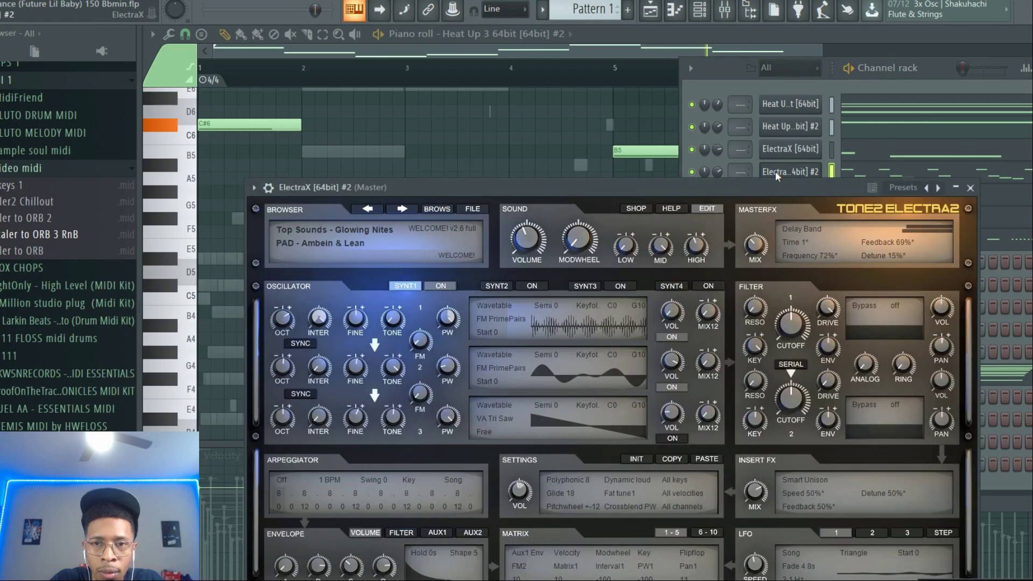
pyautogui.click(439, 208)
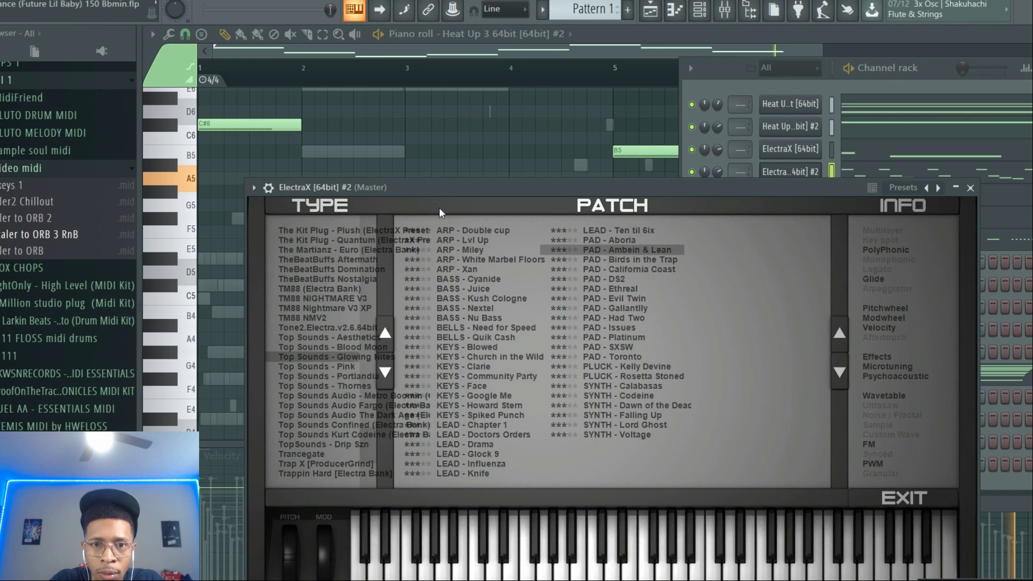
pyautogui.click(481, 385)
pyautogui.click(706, 107)
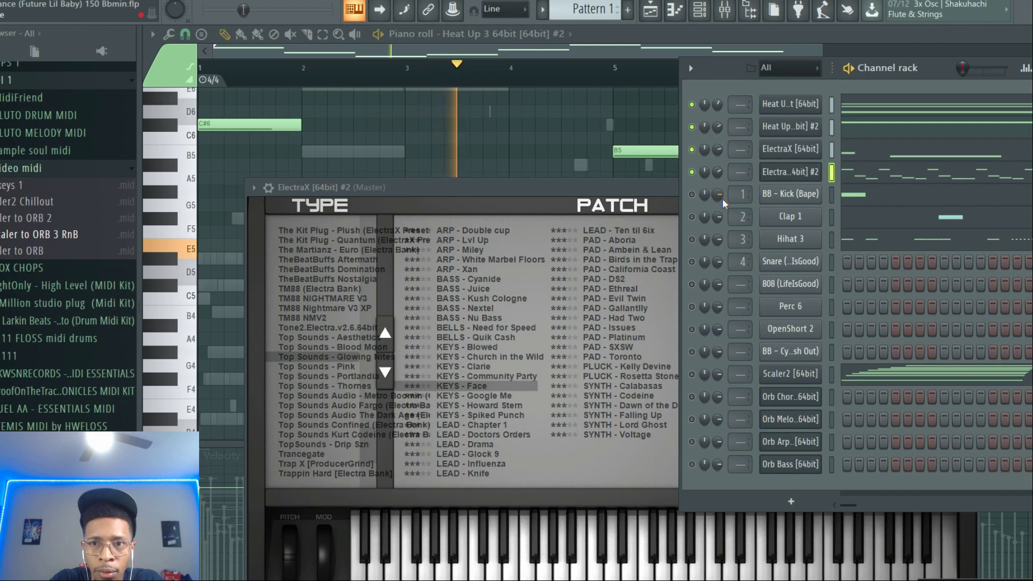
# - Unmute the kick, Clap 1 and Hihat 3 channels and play the full pattern from the start
pyautogui.click(692, 194)
pyautogui.click(692, 216)
pyautogui.click(692, 239)
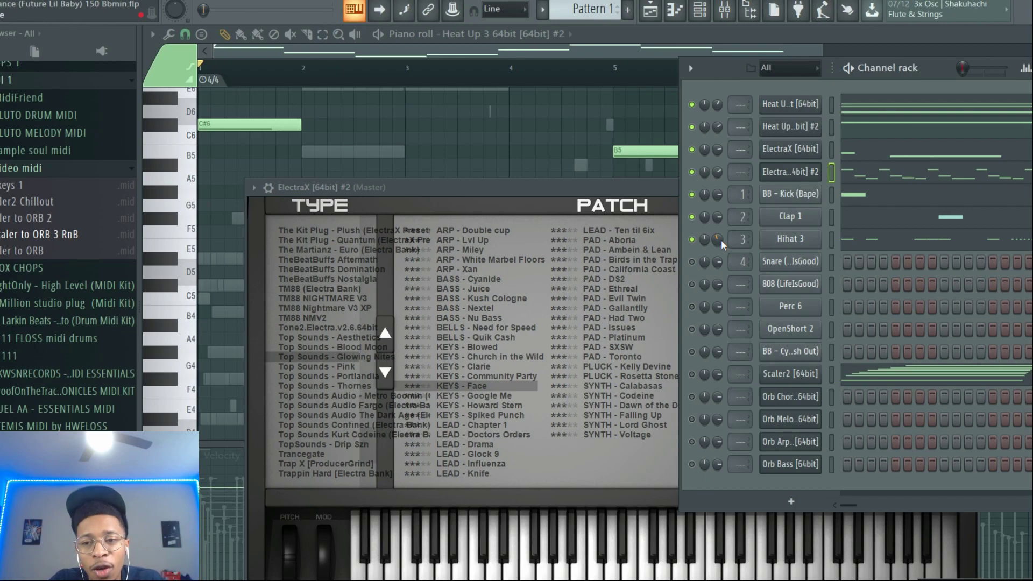
pyautogui.press('space')
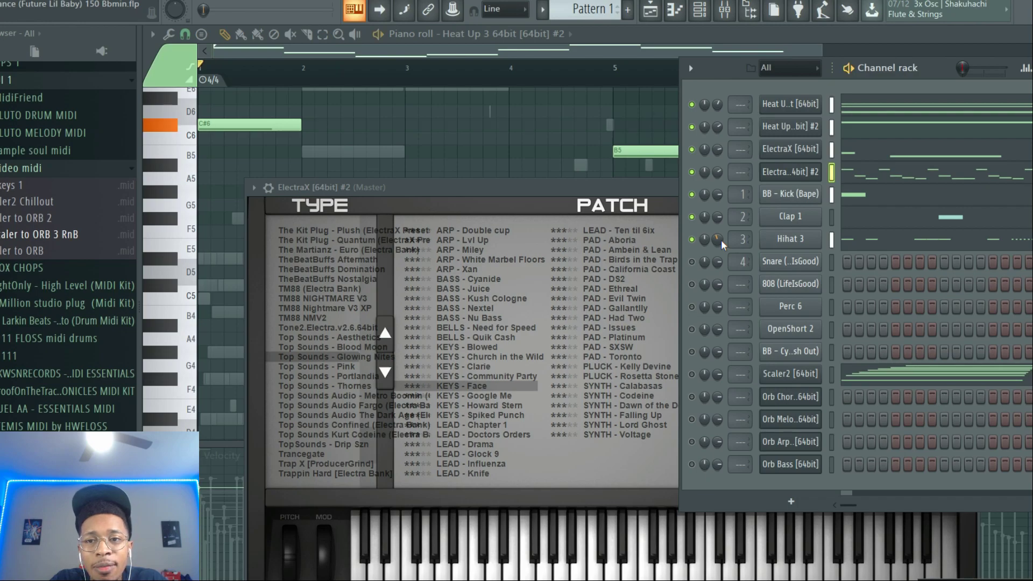